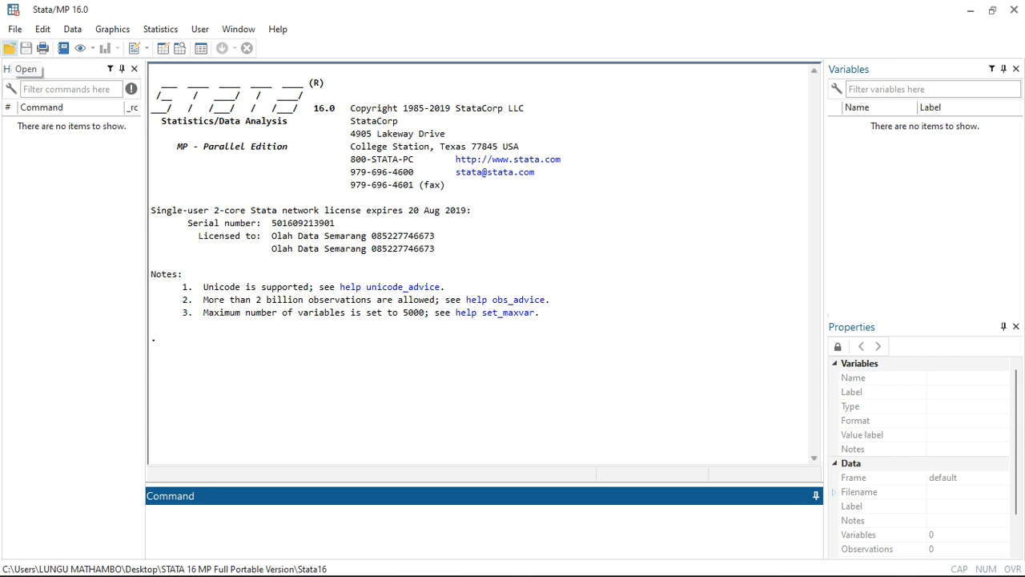
# View the dialogs for opening a Stata file and for saving a new log, dismissing both without choosing a file.
pyautogui.click(10, 48)
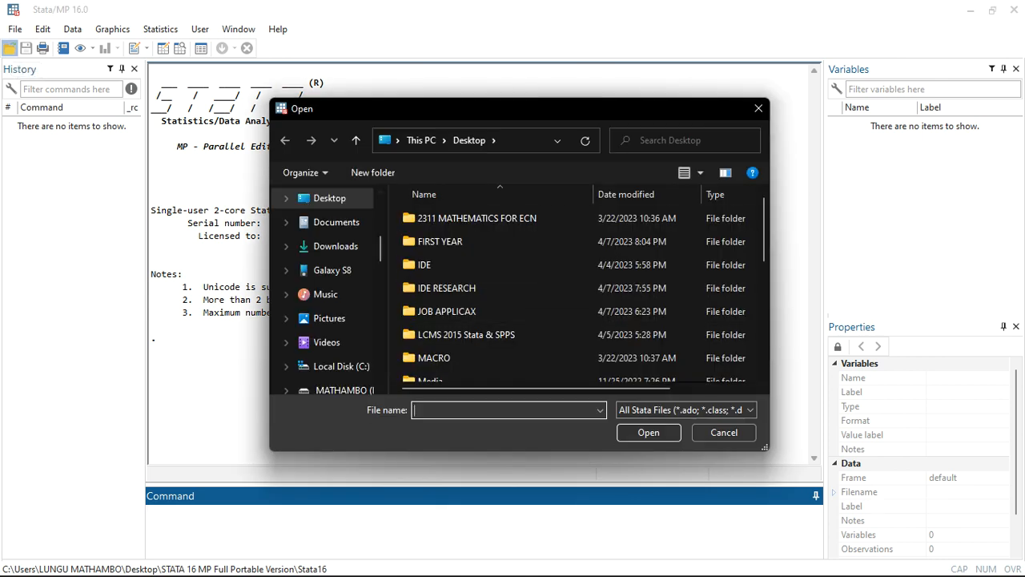
pyautogui.click(758, 108)
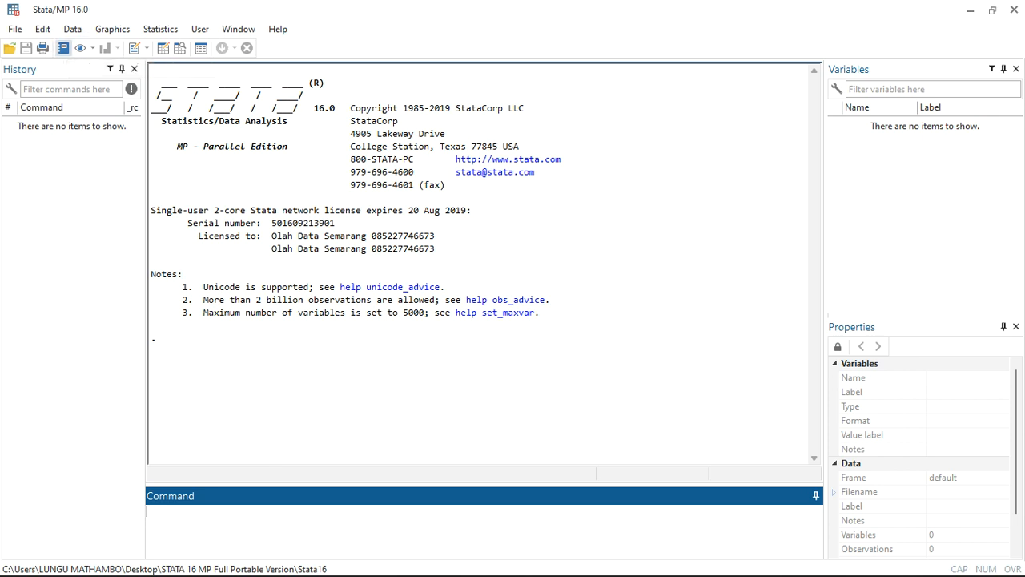
pyautogui.click(62, 48)
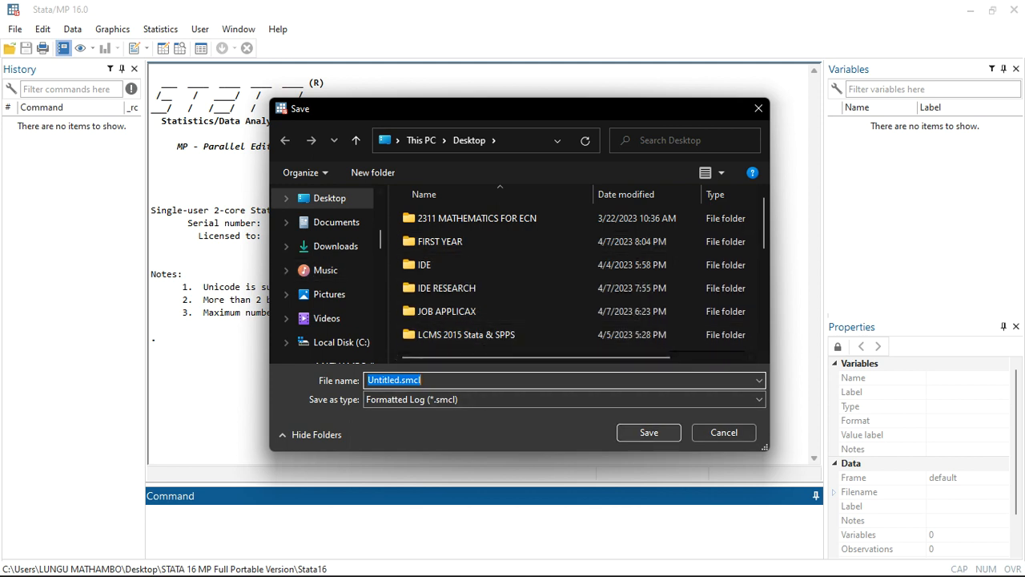
pyautogui.click(759, 108)
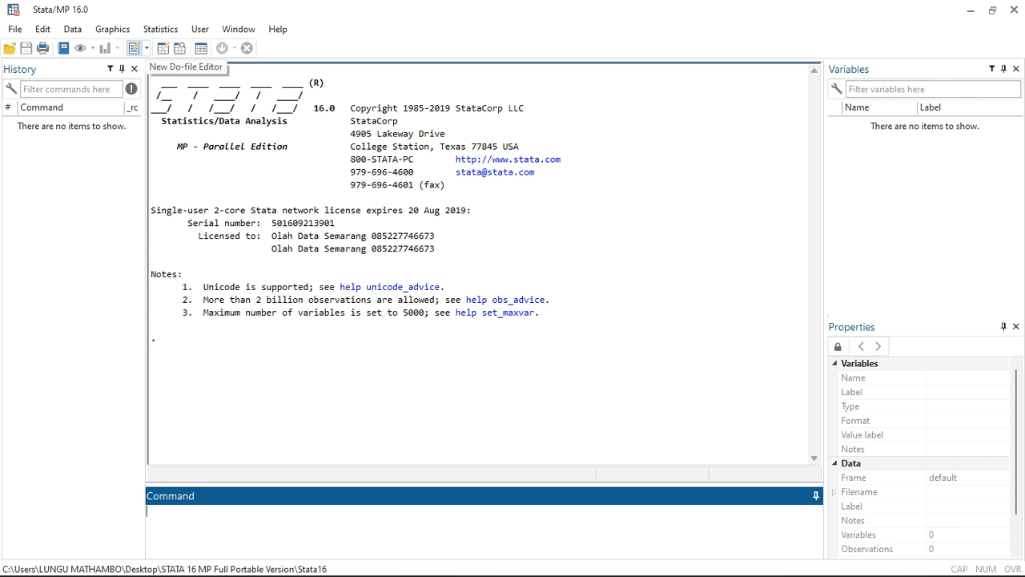
# Look over the Do-file Editor, the Variables Manager and the History pane, leaving no extra window open.
pyautogui.click(134, 49)
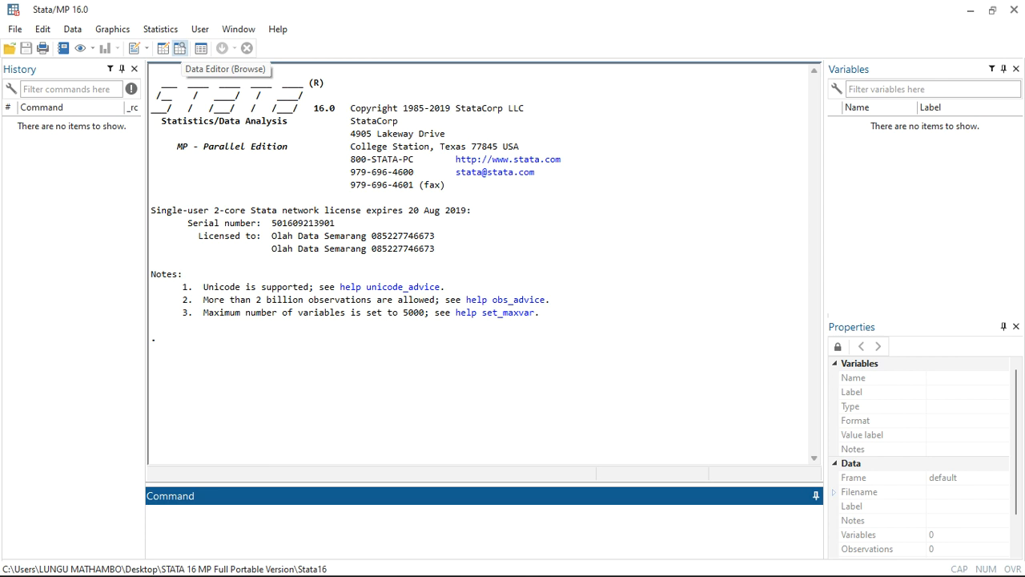
pyautogui.click(201, 48)
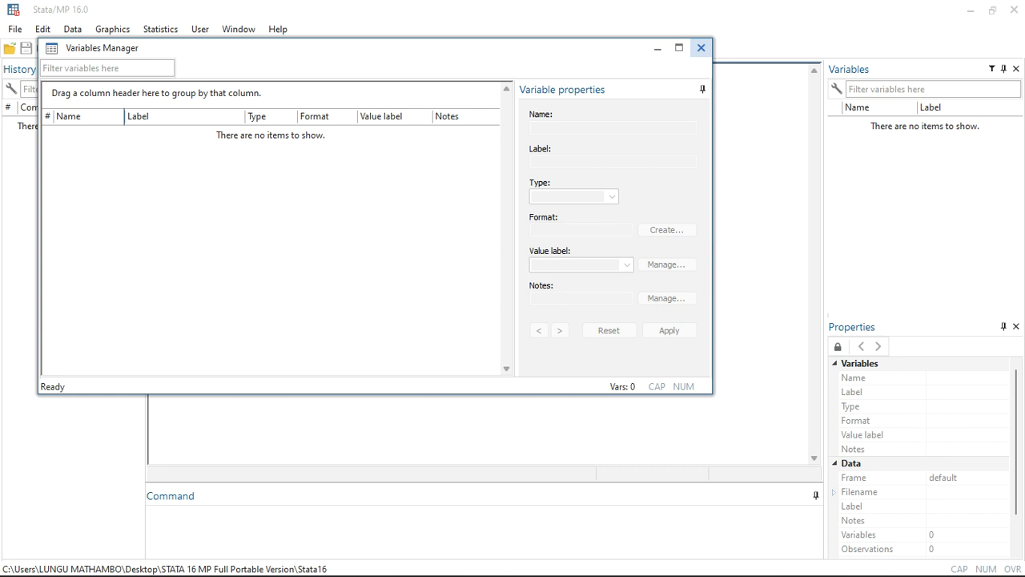
pyautogui.click(701, 47)
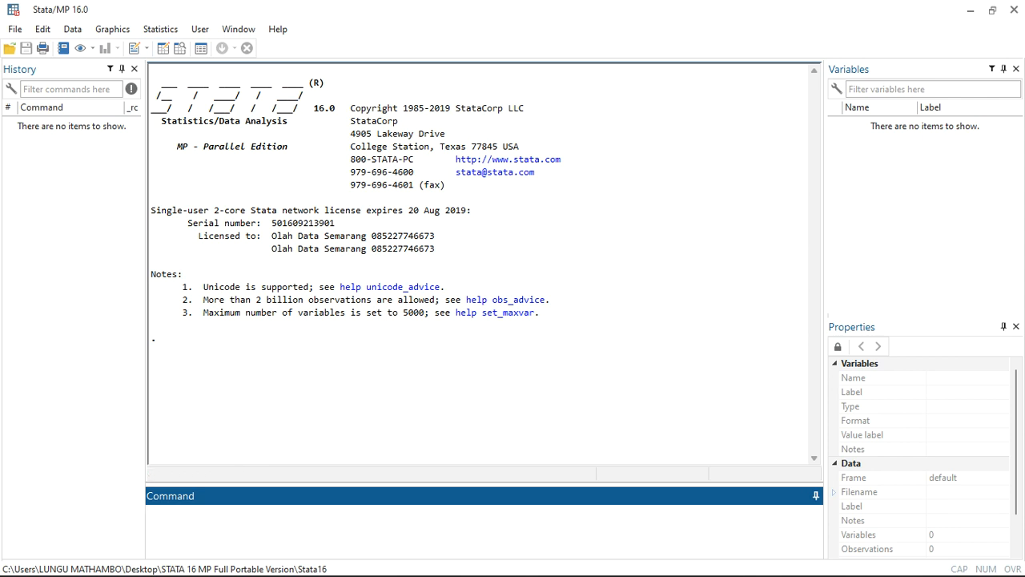
pyautogui.click(64, 70)
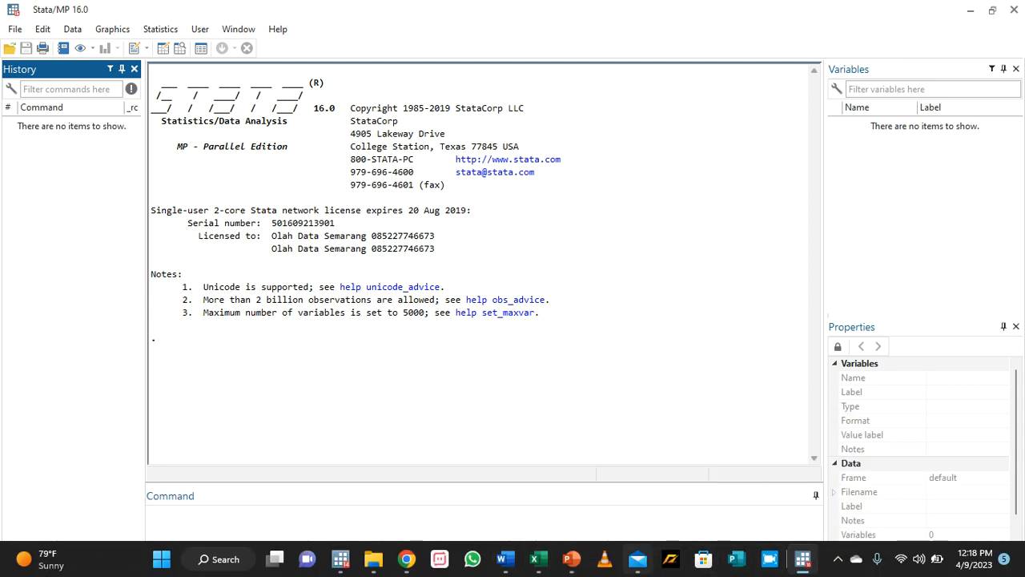
# Switch to Excel with the Assignment Dataset workbook and clear the existing cell selection.
pyautogui.click(638, 559)
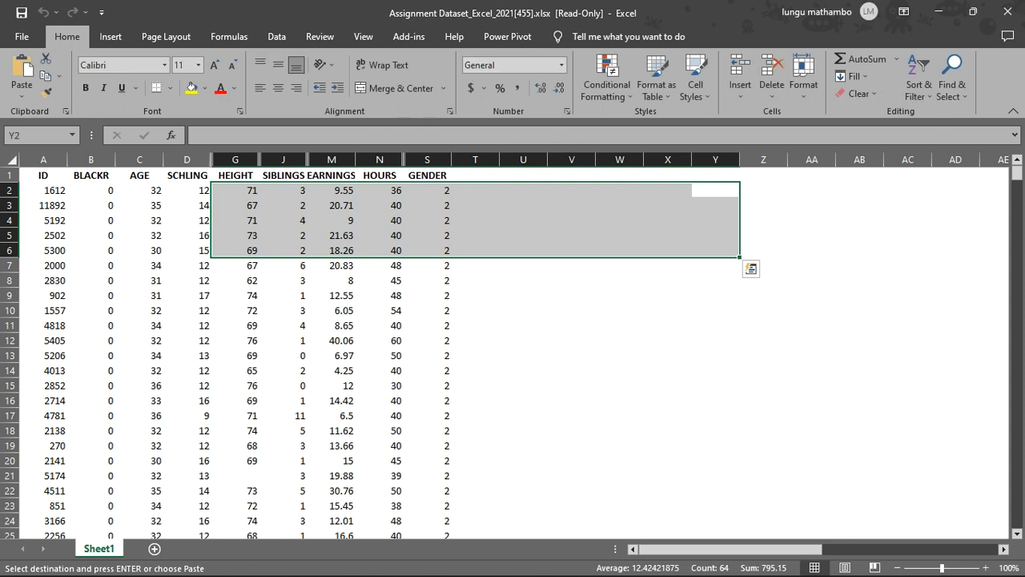
pyautogui.click(523, 370)
# Try to save the workbook to the Desktop as Assignment Dataset_Excel_2021(455).xlsx, and return to the worksheet.
pyautogui.click(22, 36)
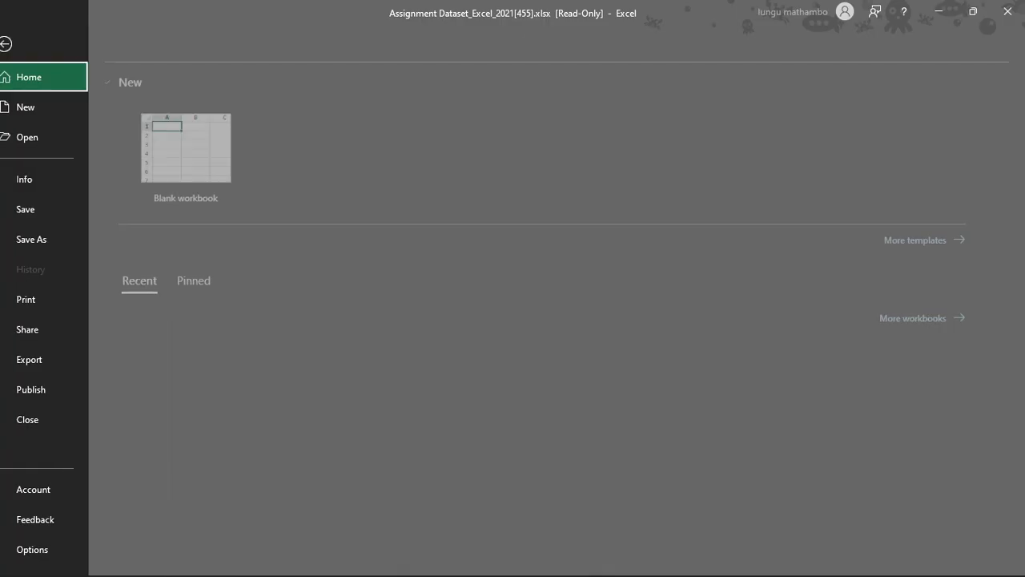
pyautogui.click(48, 238)
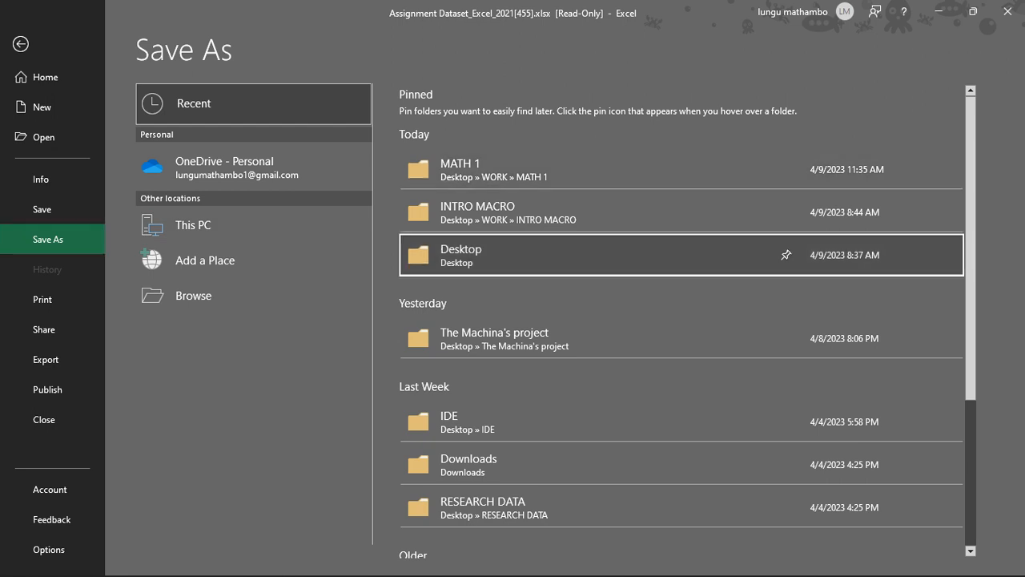
pyautogui.click(560, 255)
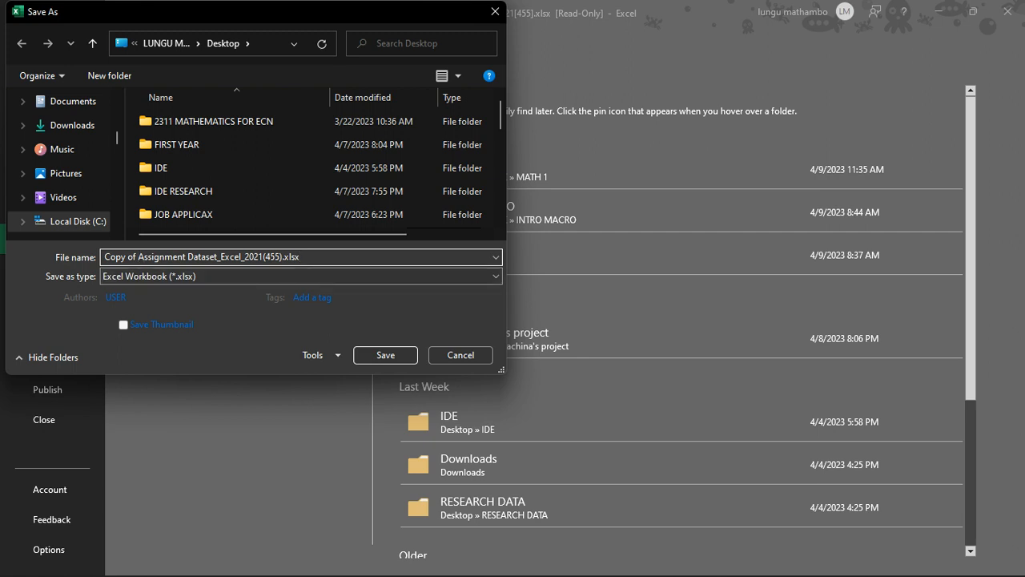
pyautogui.press('BackSpace')
pyautogui.press('BackSpace')
pyautogui.press('BackSpace')
pyautogui.press('BackSpace')
pyautogui.press('BackSpace')
pyautogui.press('BackSpace')
pyautogui.press('BackSpace')
pyautogui.press('BackSpace')
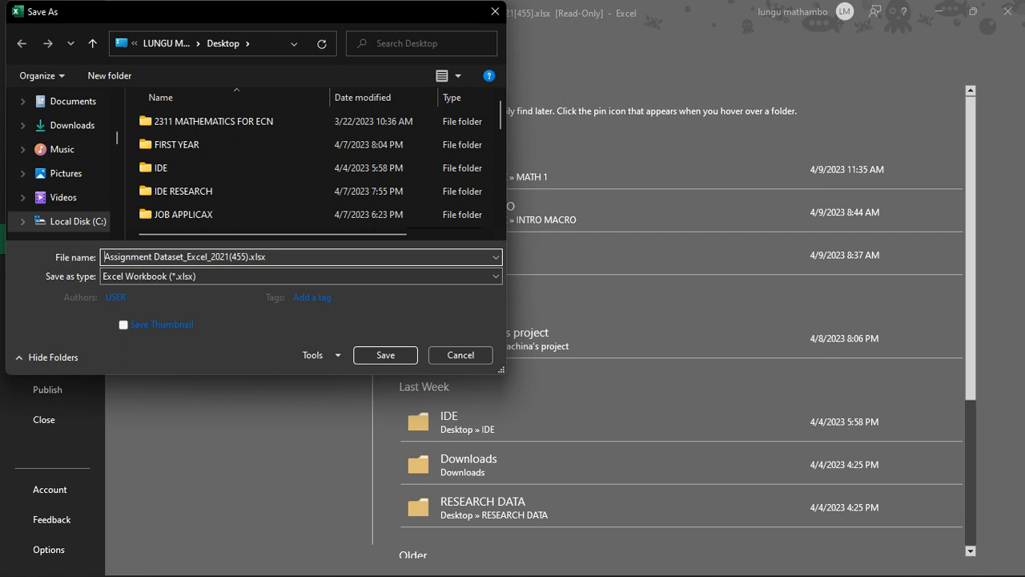
pyautogui.press('Return')
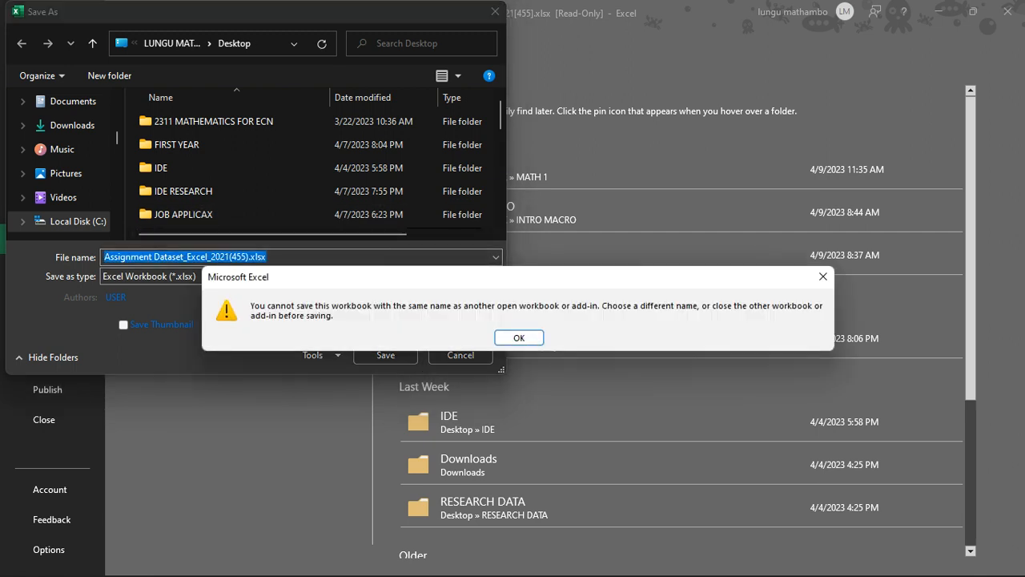
pyautogui.press('Return')
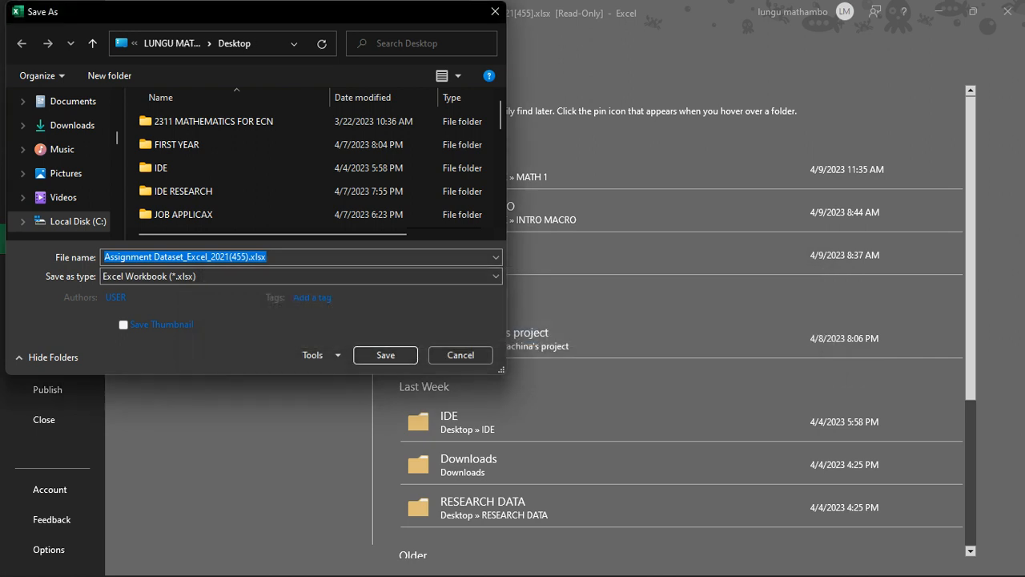
pyautogui.click(495, 11)
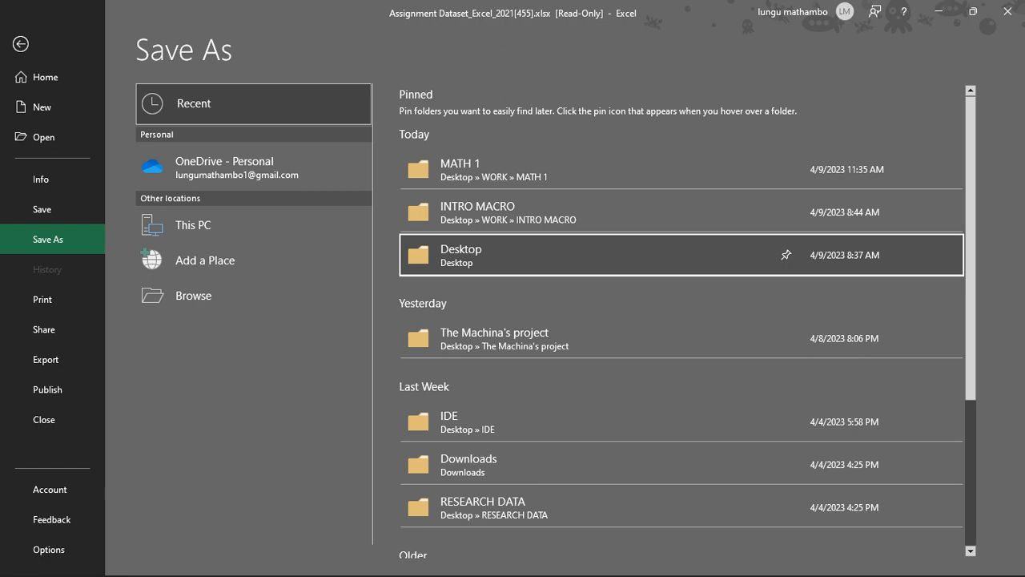
pyautogui.click(21, 44)
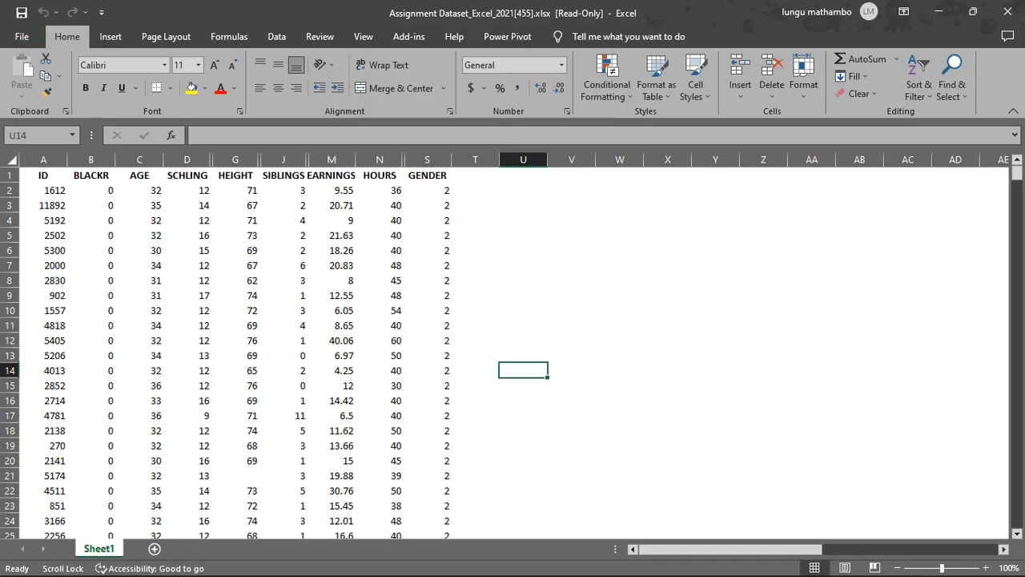
# Examine the dataset on Sheet1 from the header row down to the last record and back.
pyautogui.click(715, 370)
pyautogui.scroll(1, 715, 370)
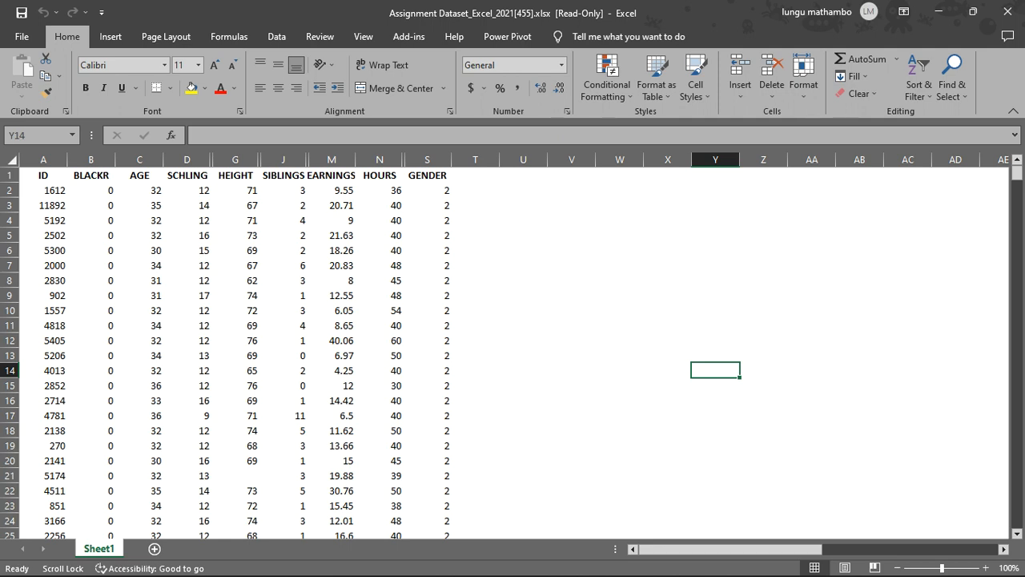
pyautogui.scroll(-20, 512, 346)
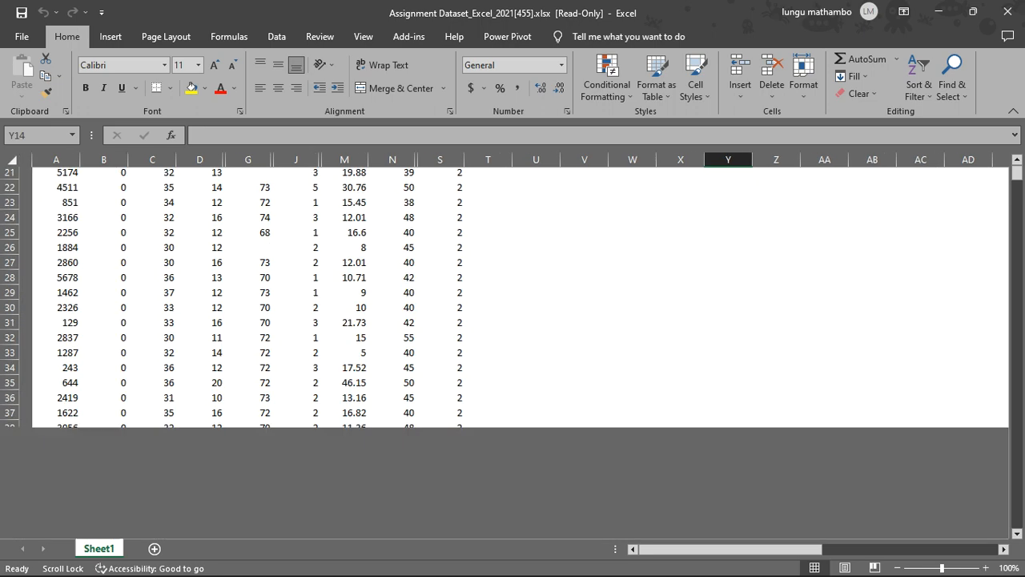
pyautogui.scroll(20, 512, 346)
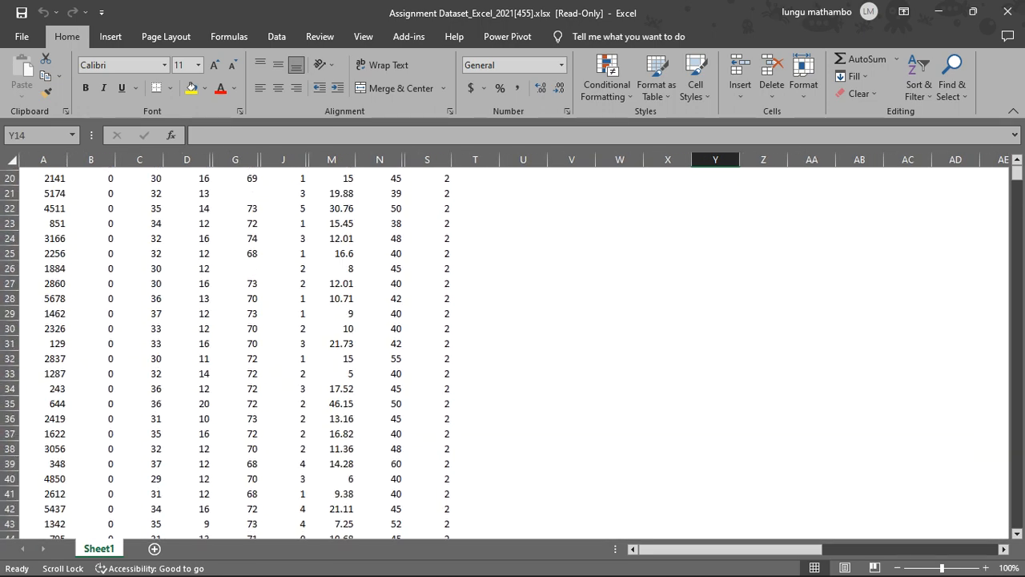
pyautogui.scroll(-20, 512, 346)
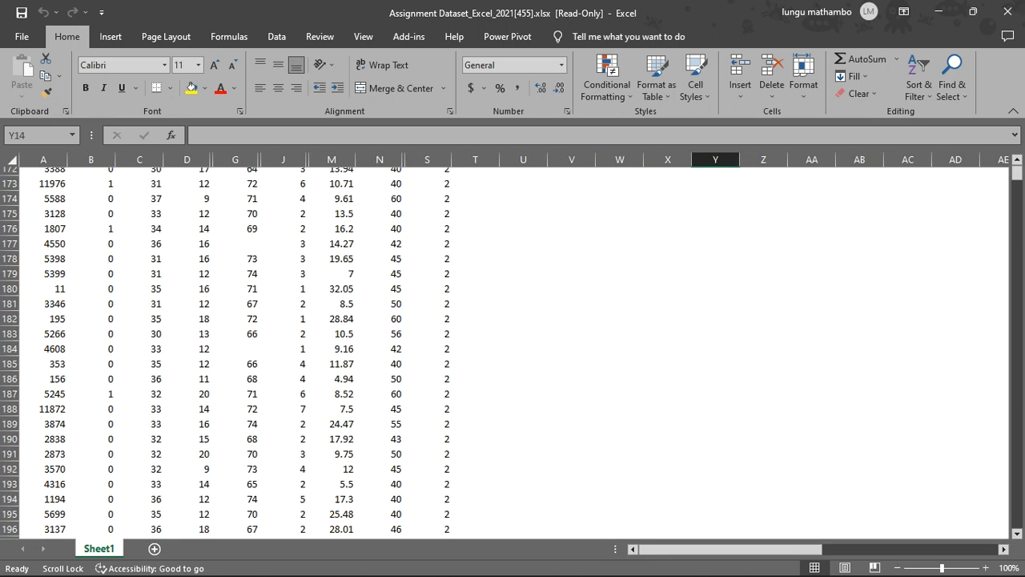
pyautogui.scroll(-8, 513, 346)
pyautogui.scroll(15, 513, 346)
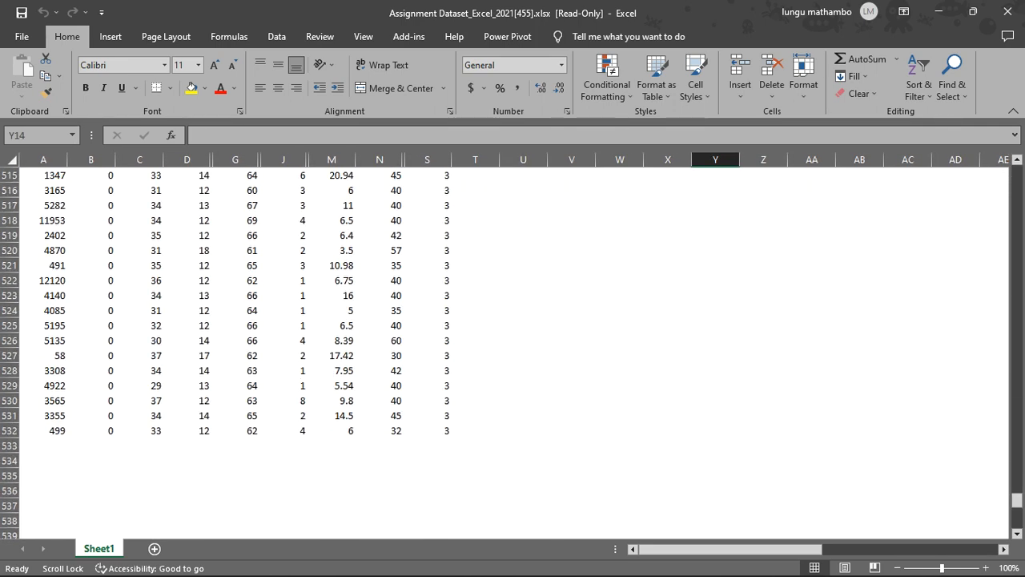
pyautogui.scroll(20, 512, 346)
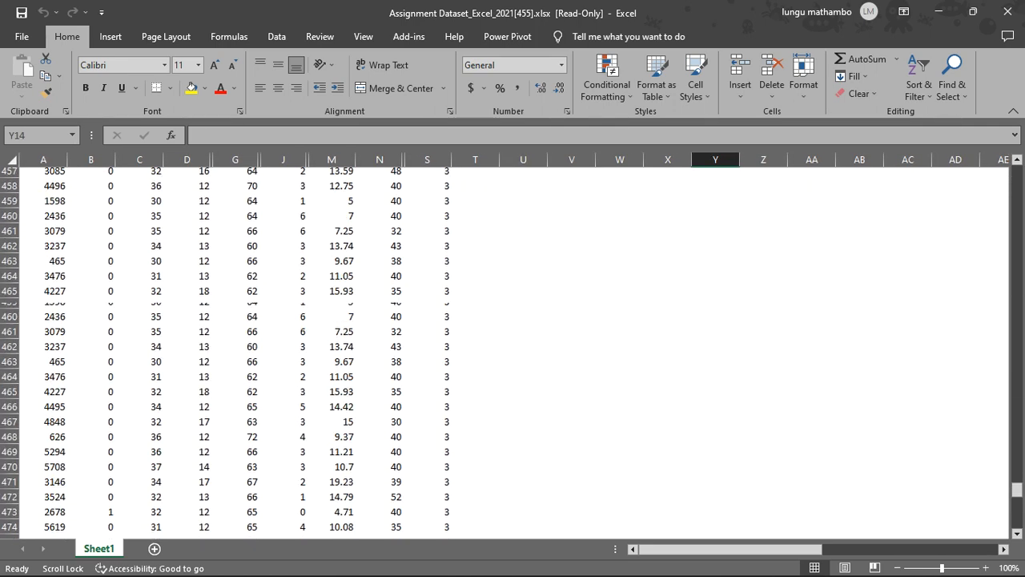
pyautogui.scroll(1, 513, 346)
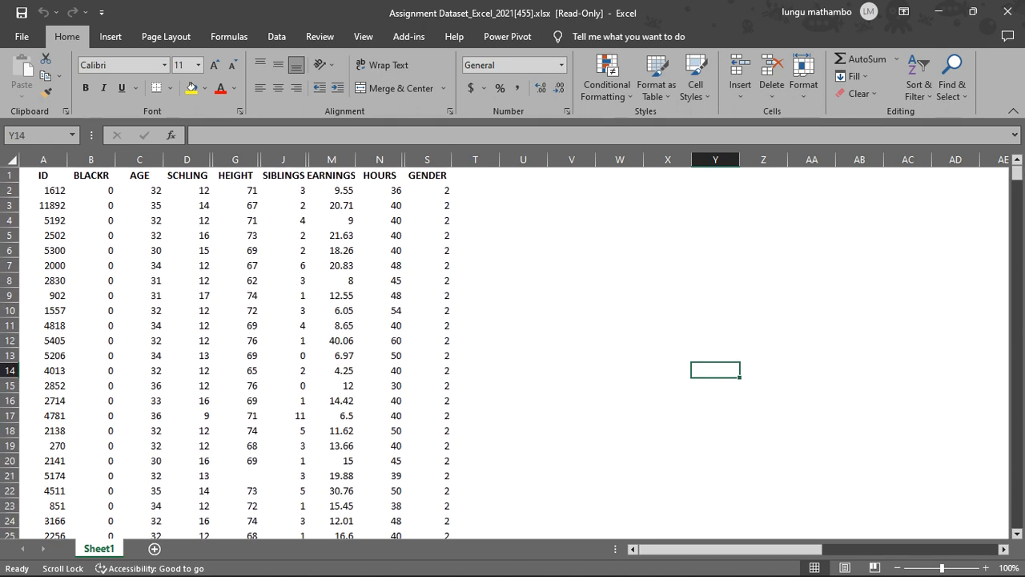
# Copy the whole dataset with its header row, range A1 to S532, from Sheet1.
pyautogui.moveTo(44, 175); pyautogui.dragTo(450, 490)
pyautogui.hotkey('ctrl', 'c')
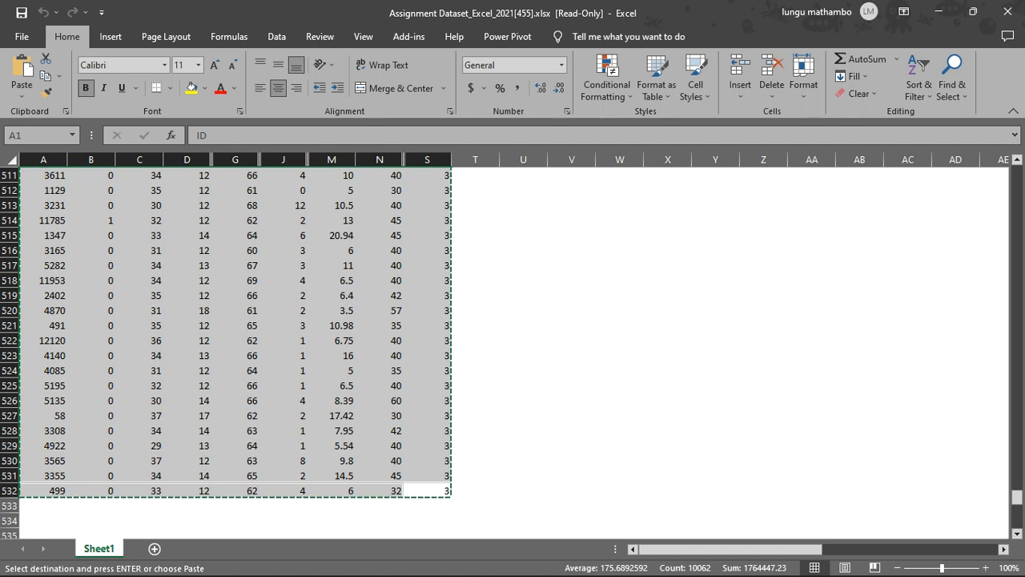
# Switch to Stata and paste the copied dataset into the first cell of the Data Editor in edit mode.
pyautogui.moveTo(340, 559)
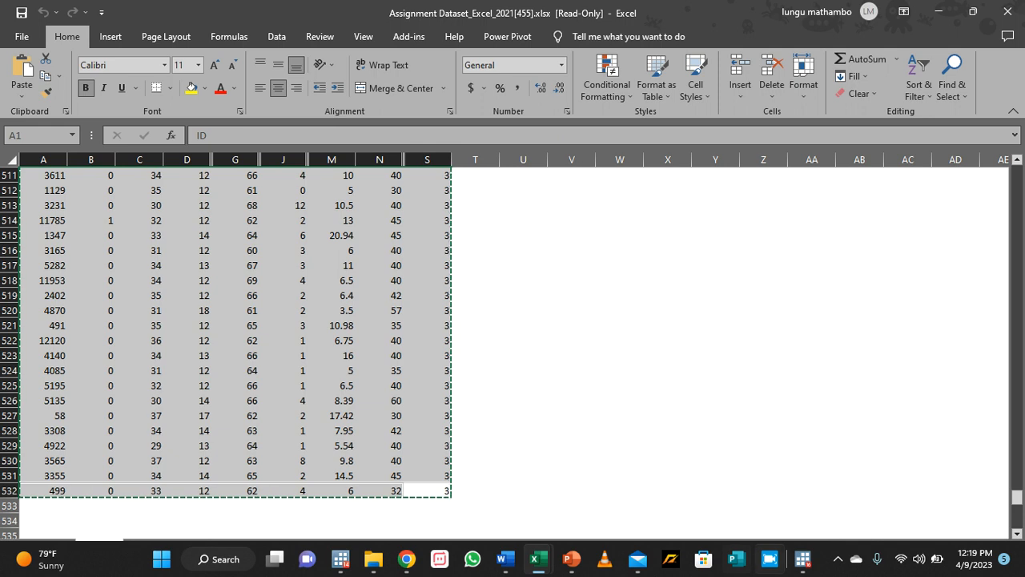
pyautogui.click(801, 559)
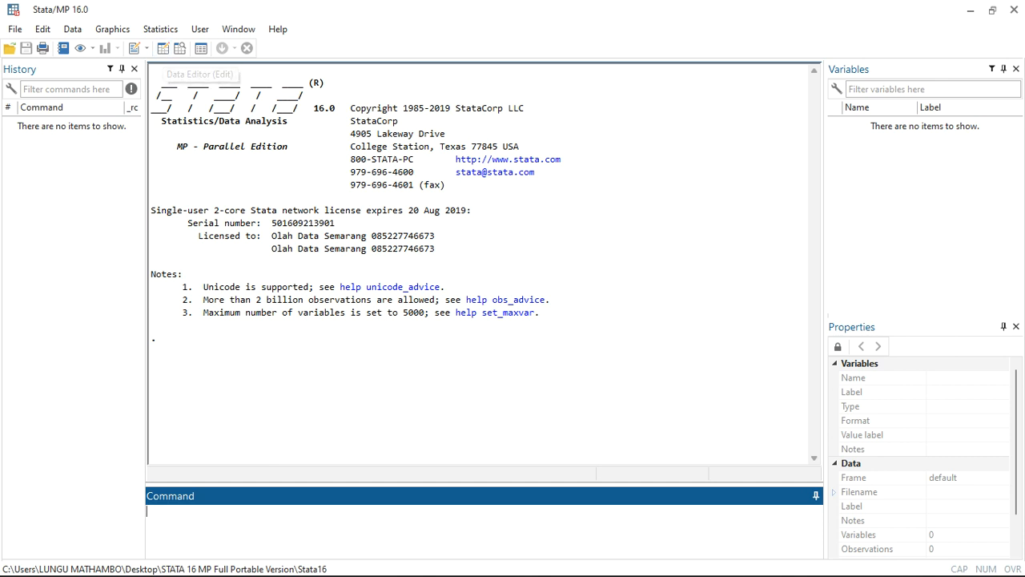
pyautogui.click(163, 48)
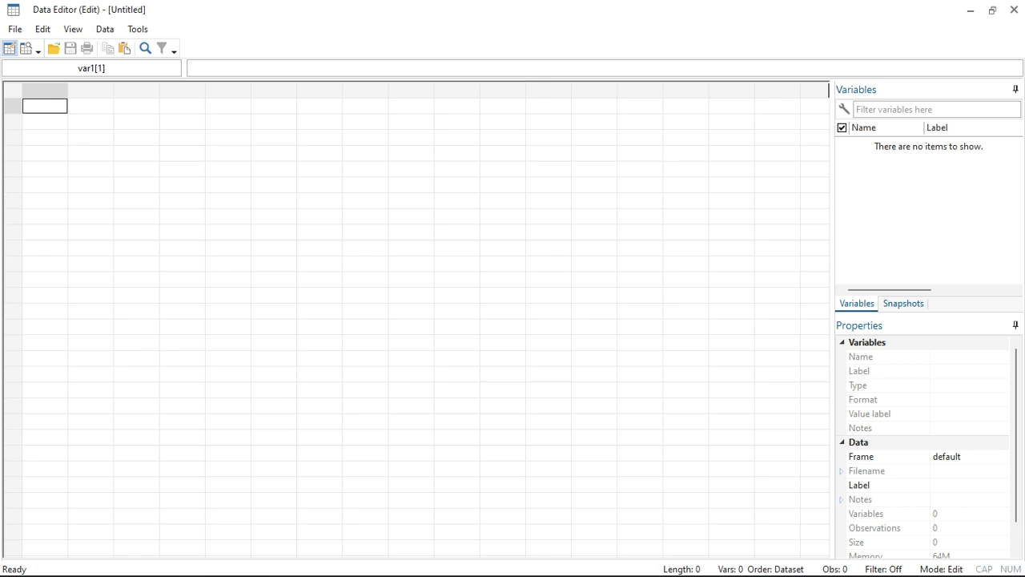
pyautogui.rightClick(39, 106)
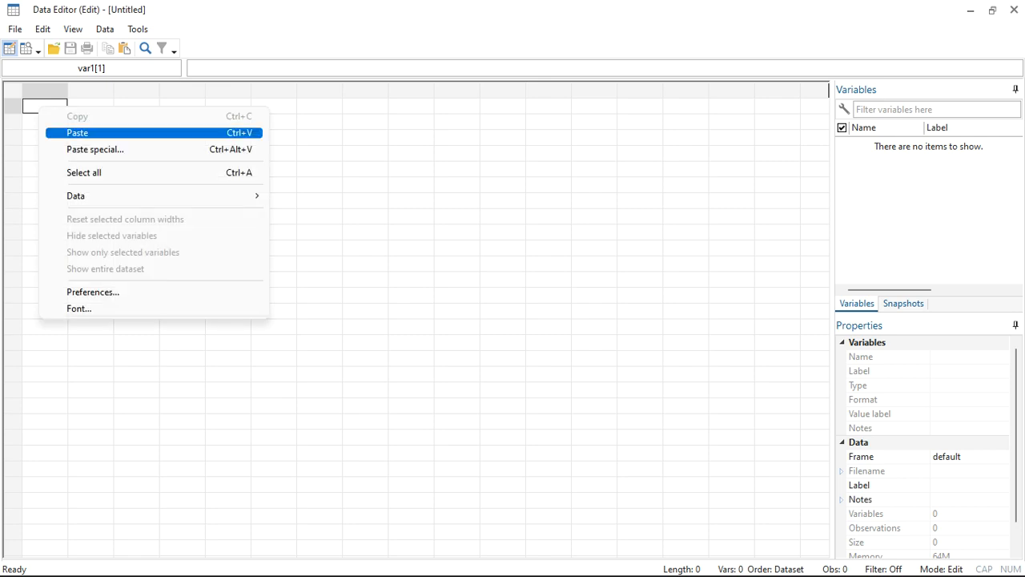
pyautogui.press('Down')
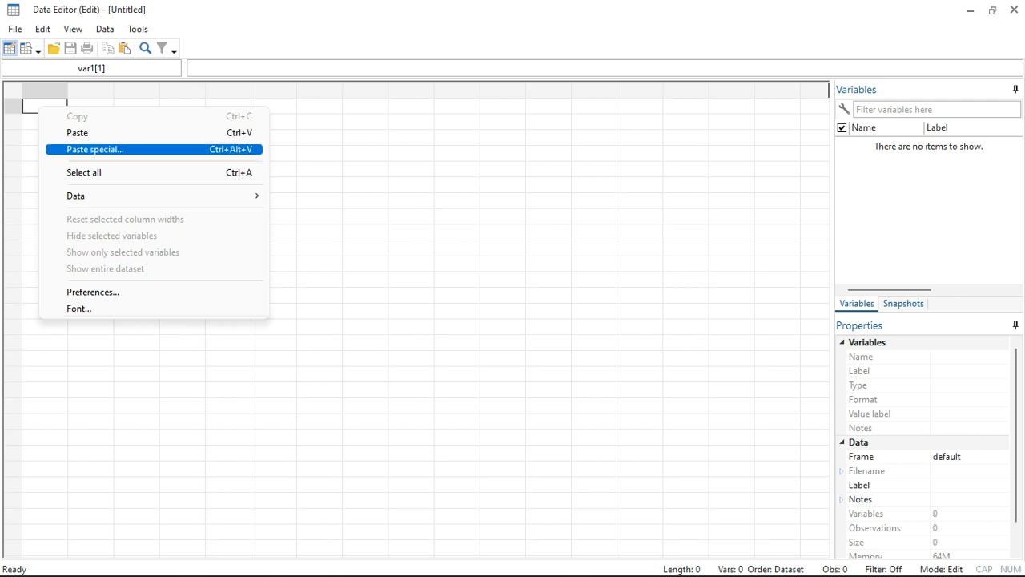
pyautogui.press('Up')
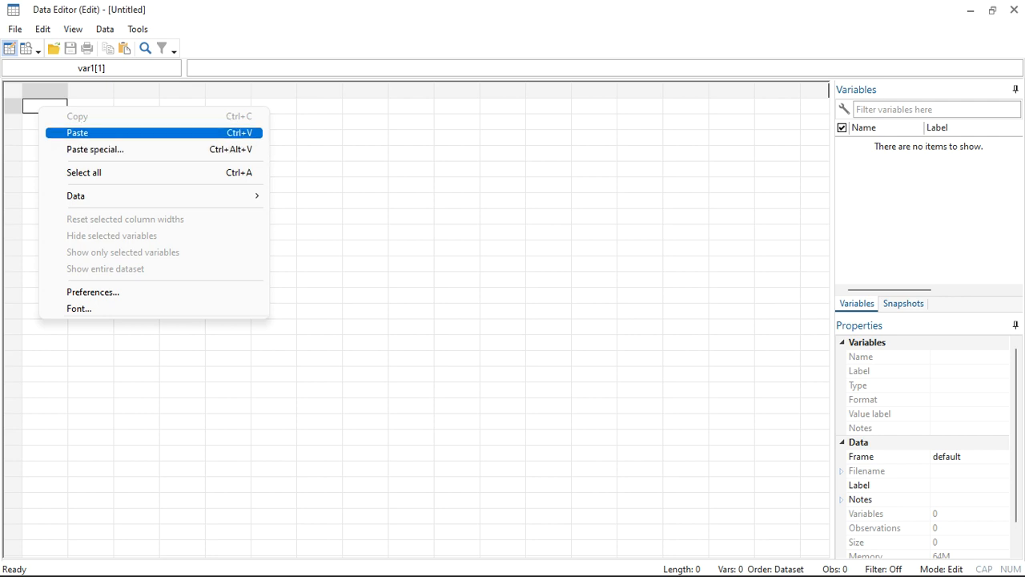
pyautogui.press('Return')
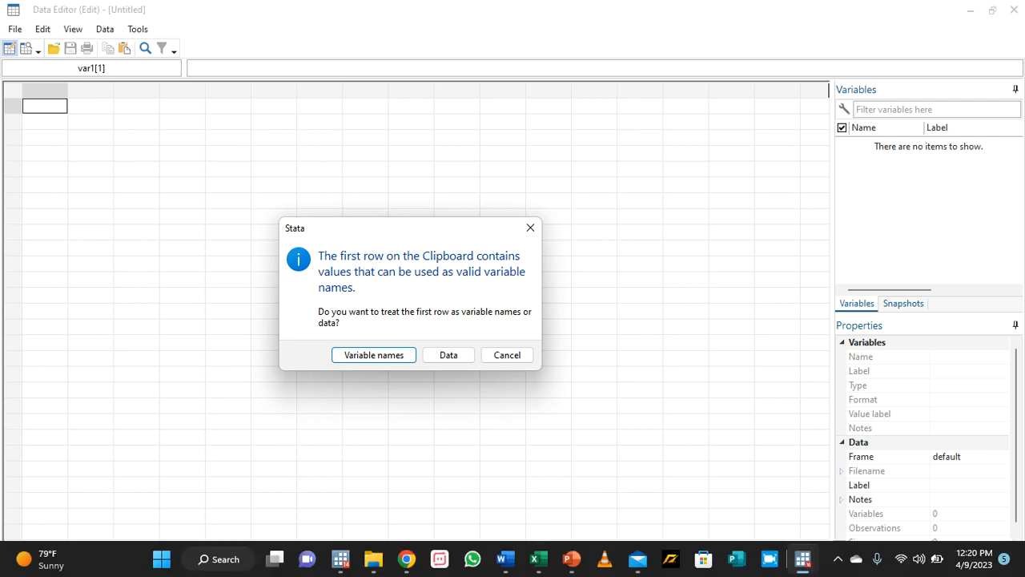
# Switch back to the Excel dataset and check whether its first row holds variable names.
pyautogui.moveTo(504, 559)
pyautogui.moveTo(538, 559)
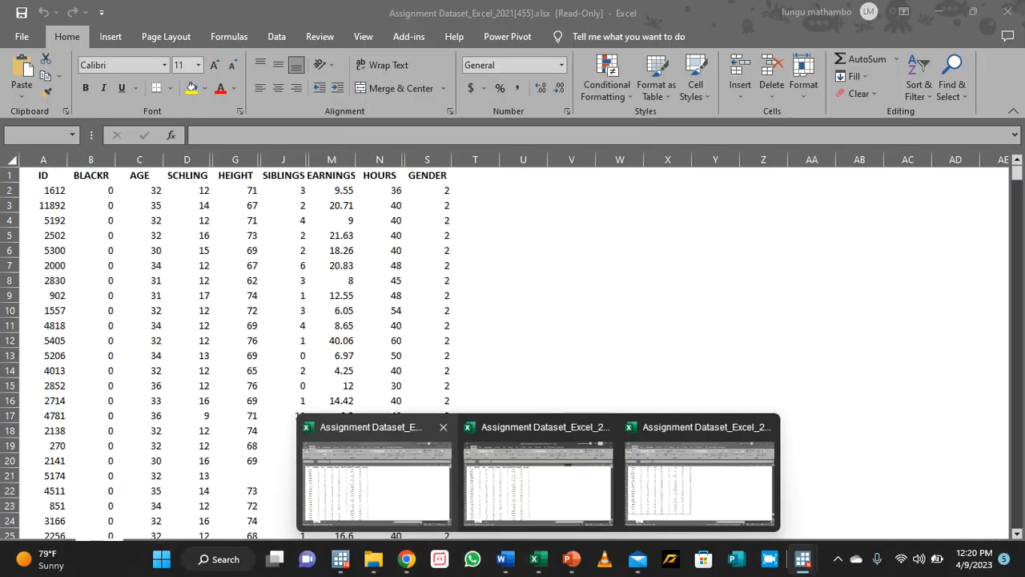
pyautogui.click(377, 480)
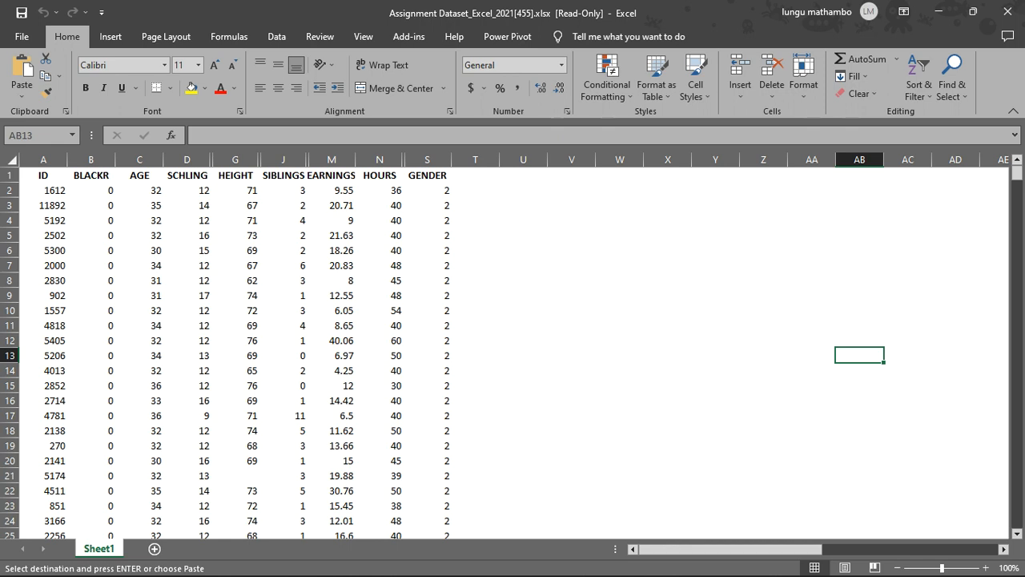
pyautogui.moveTo(604, 575)
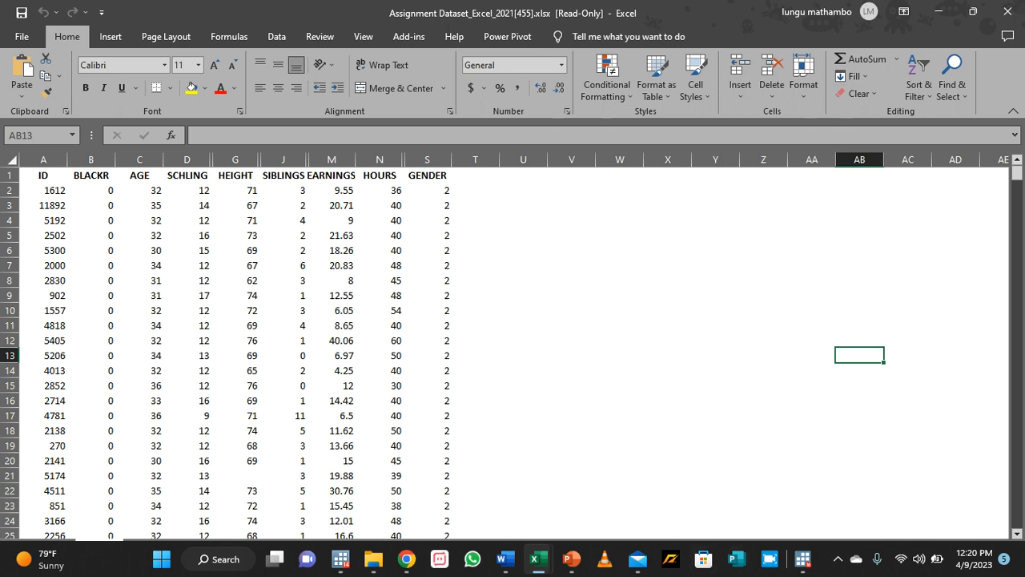
# Switch back to Stata's Data Editor and treat the first row of the pasted data as variable names.
pyautogui.moveTo(802, 558)
pyautogui.click(881, 480)
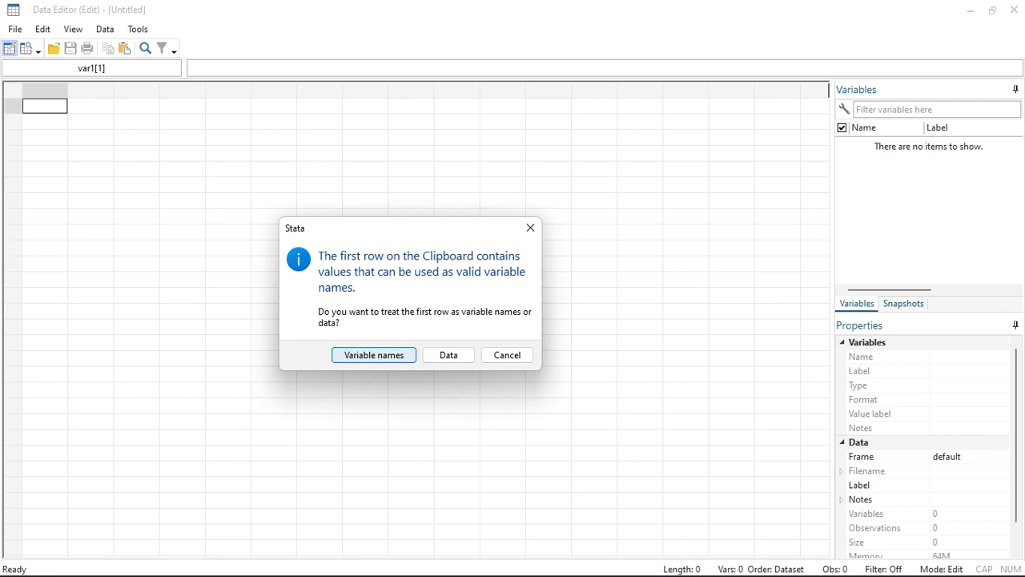
pyautogui.press('Return')
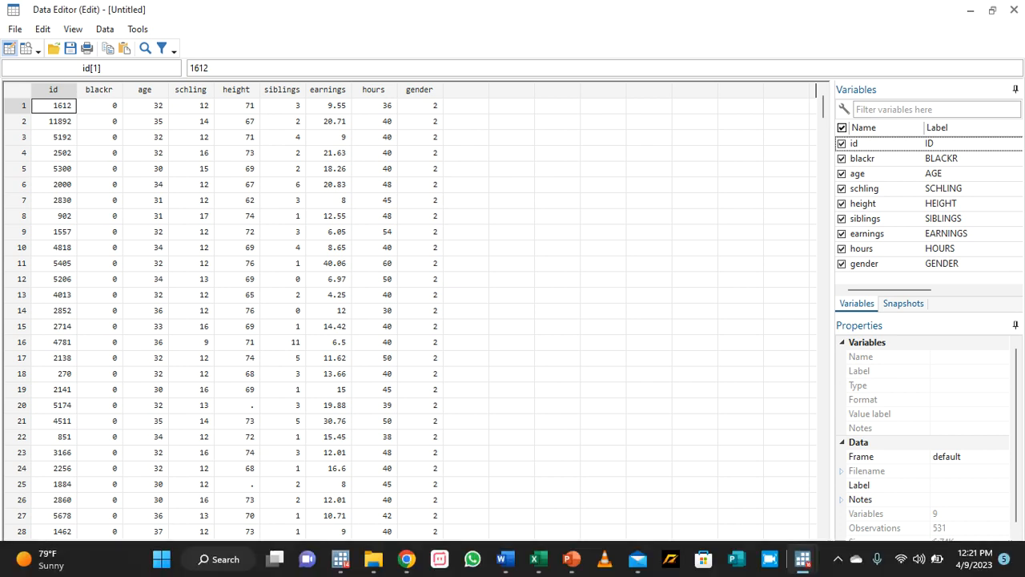
# Compare the pasted data with the original dataset in Excel, and return to Stata's Data Editor.
pyautogui.moveTo(537, 559)
pyautogui.click(376, 481)
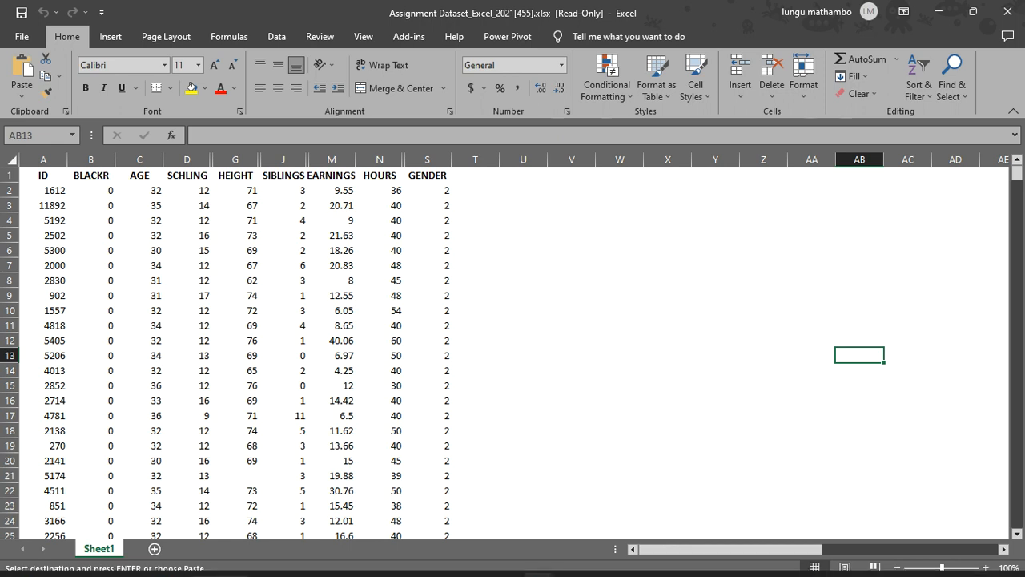
pyautogui.moveTo(802, 559)
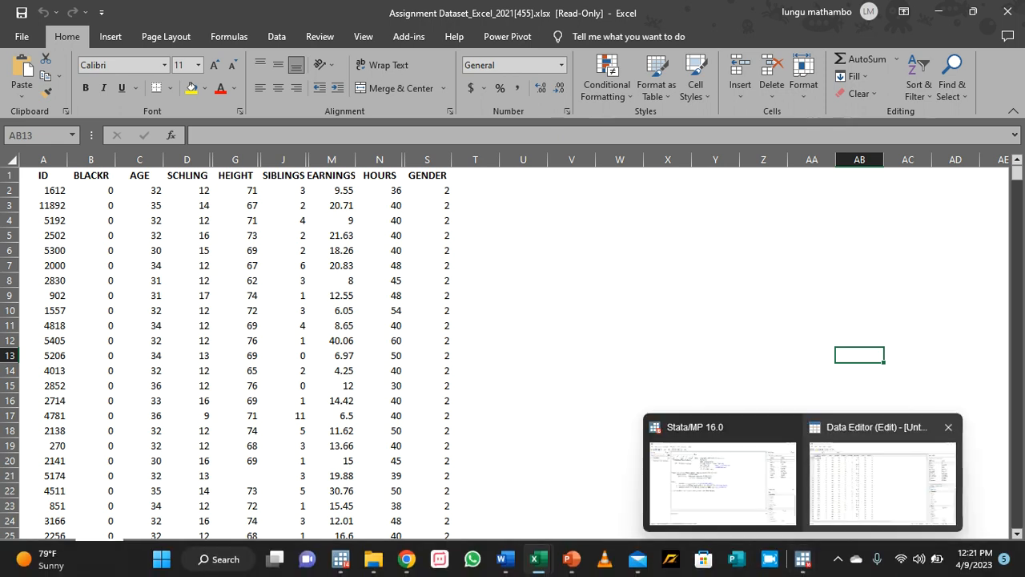
pyautogui.click(880, 481)
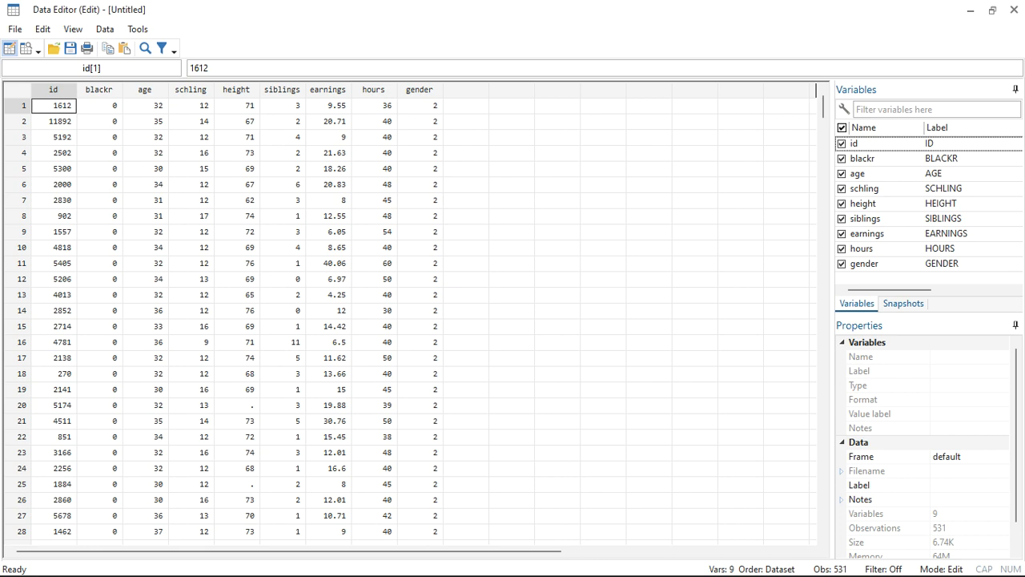
# Start saving the dataset as a new file and go to the IDE folder on the Desktop.
pyautogui.click(14, 29)
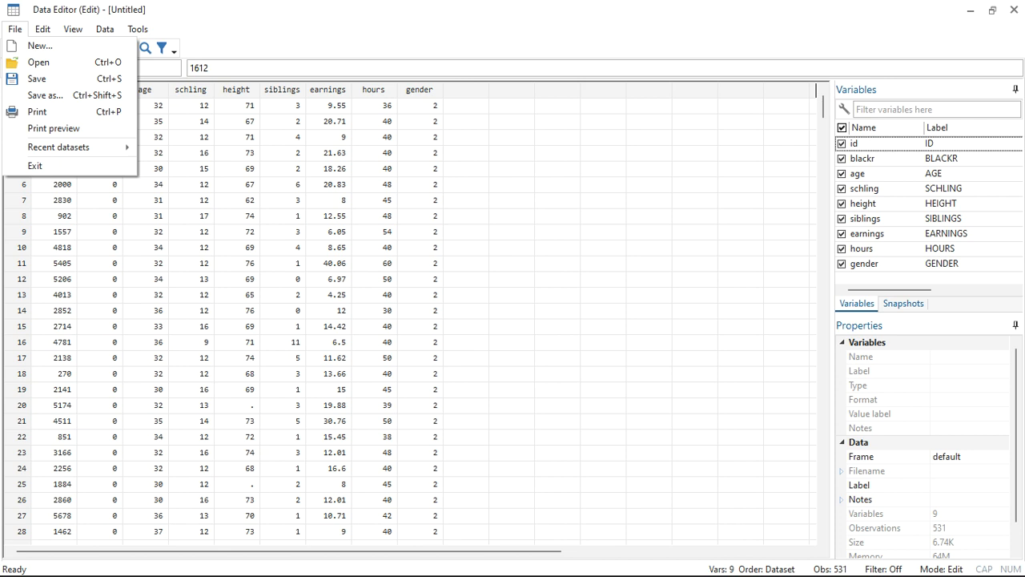
pyautogui.click(191, 263)
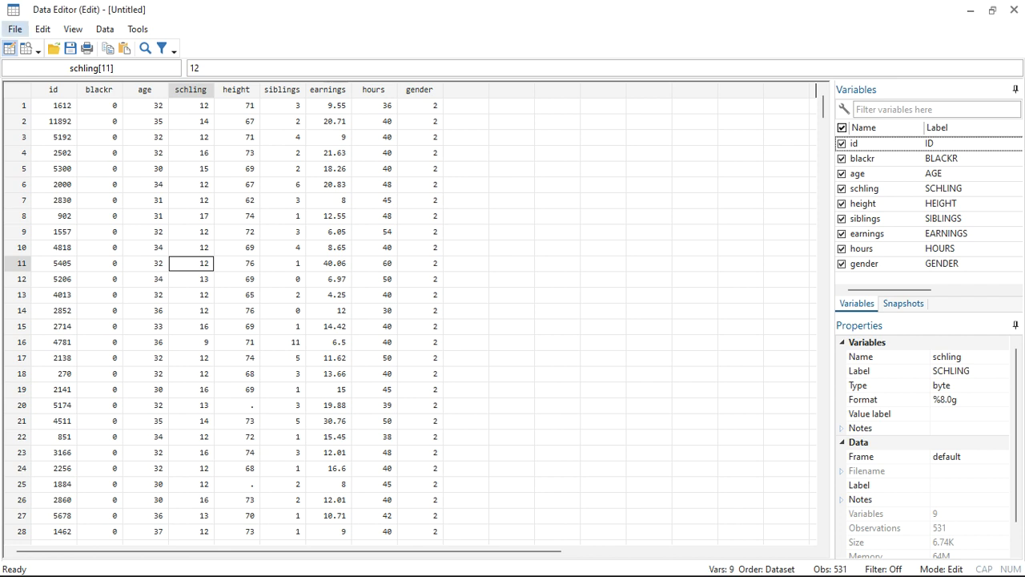
pyautogui.click(14, 29)
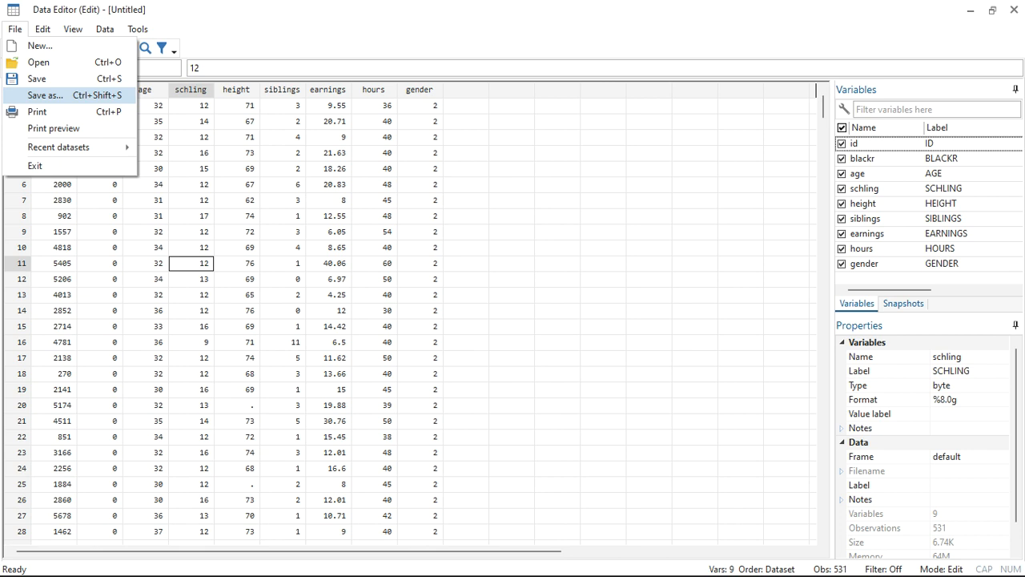
pyautogui.click(44, 95)
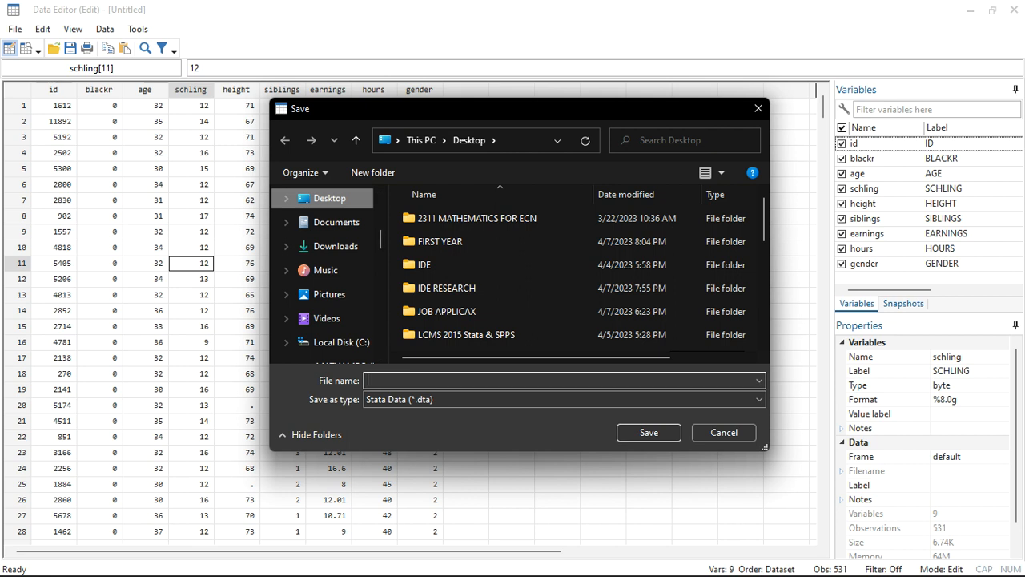
pyautogui.scroll(-5, 480, 317)
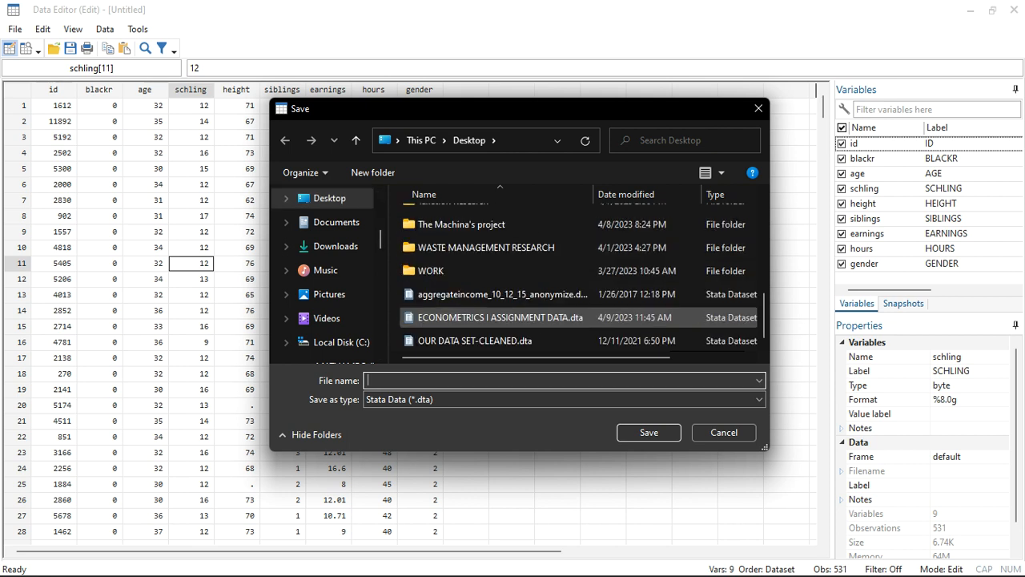
pyautogui.scroll(3, 480, 312)
pyautogui.scroll(1, 480, 309)
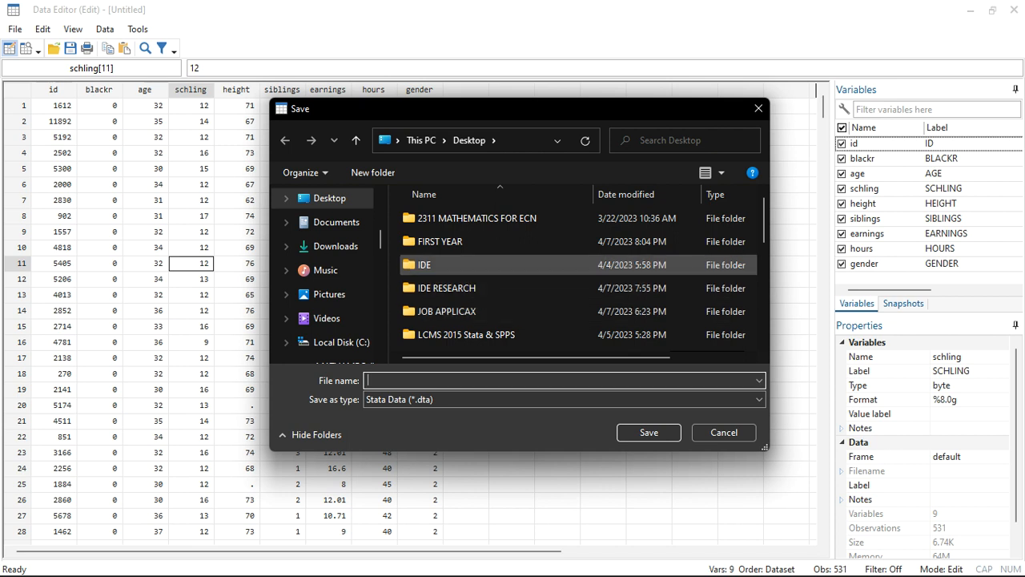
pyautogui.doubleClick(448, 265)
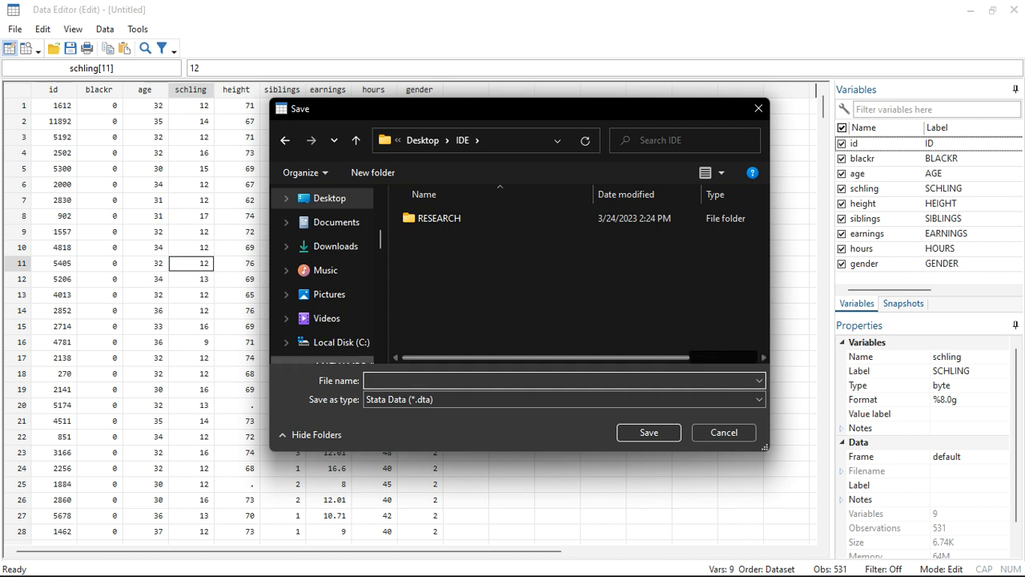
# Save the dataset in Stata Data format under the file name ASSIGNMENT DATA SET.dta.
pyautogui.write('a')
pyautogui.press('BackSpace')
pyautogui.write('ASSIG')
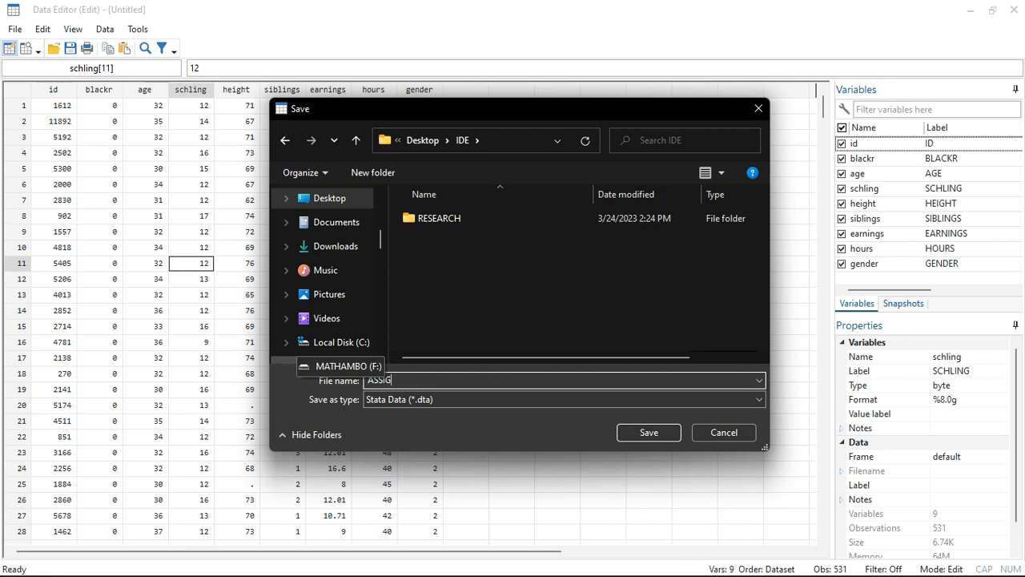
pyautogui.write('NMENT DATA SET')
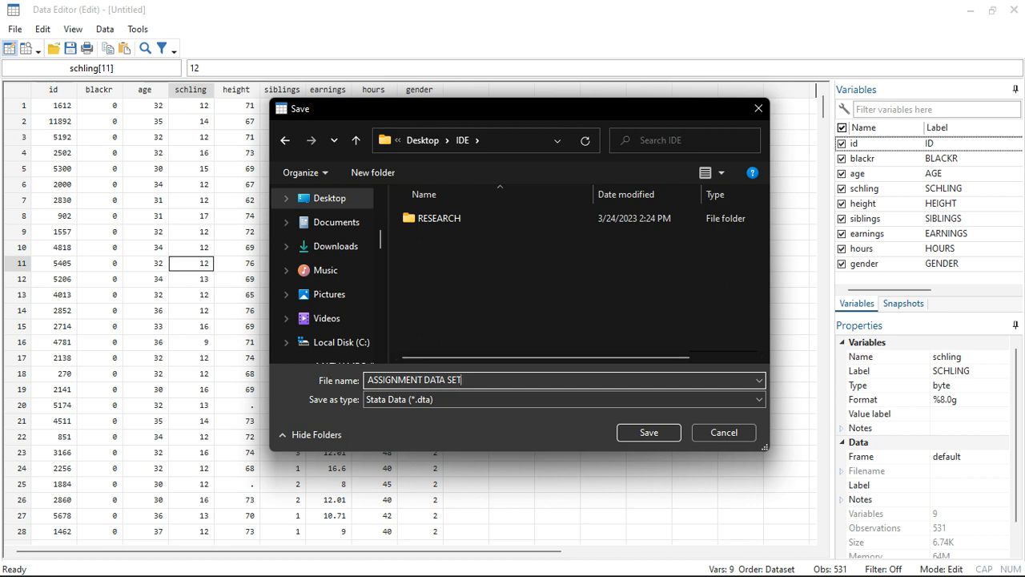
pyautogui.write('.dta')
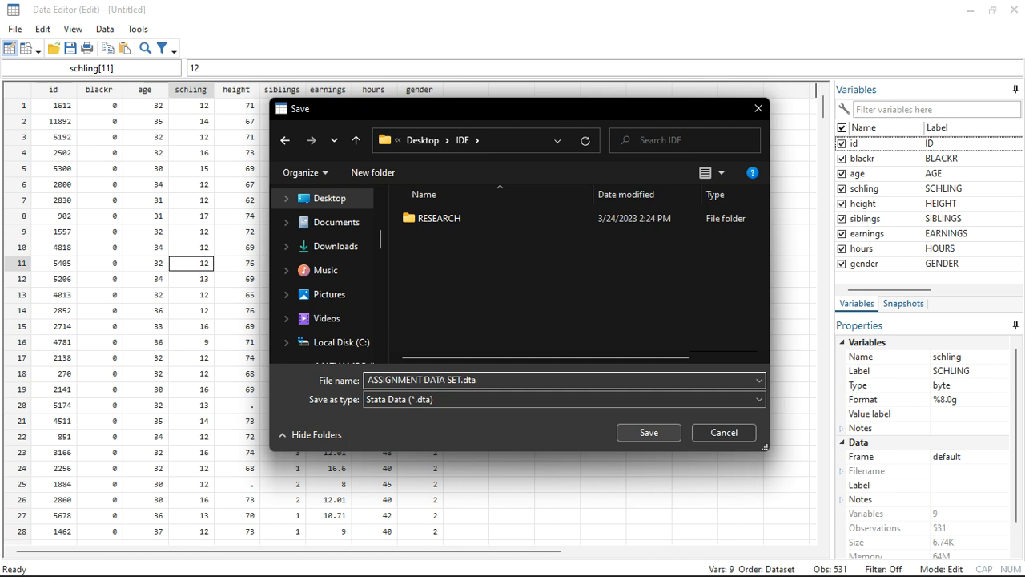
pyautogui.press('Return')
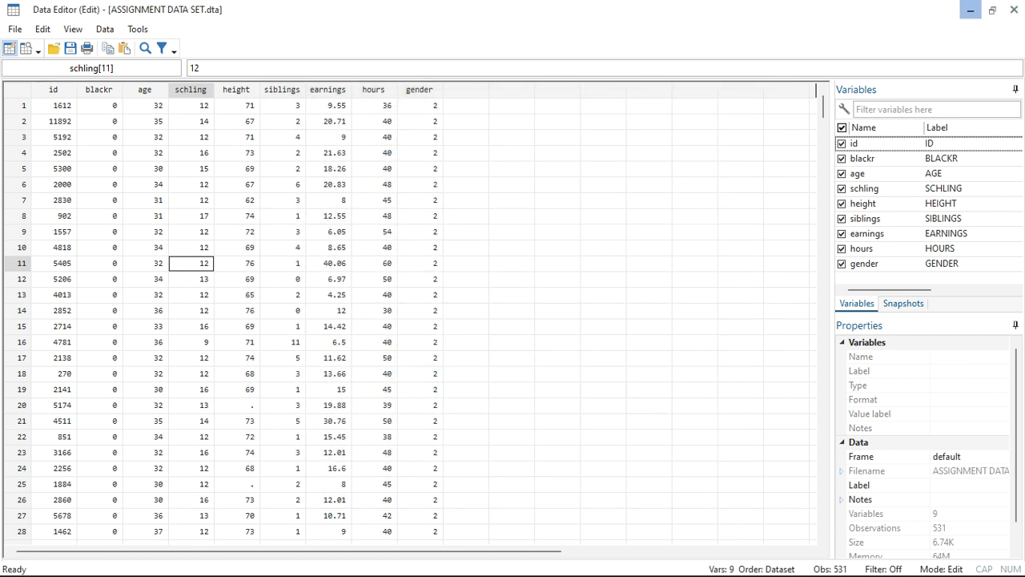
# Minimize the open windows and look for the saved dataset in the IDE folder on the desktop.
pyautogui.click(970, 10)
pyautogui.click(932, 10)
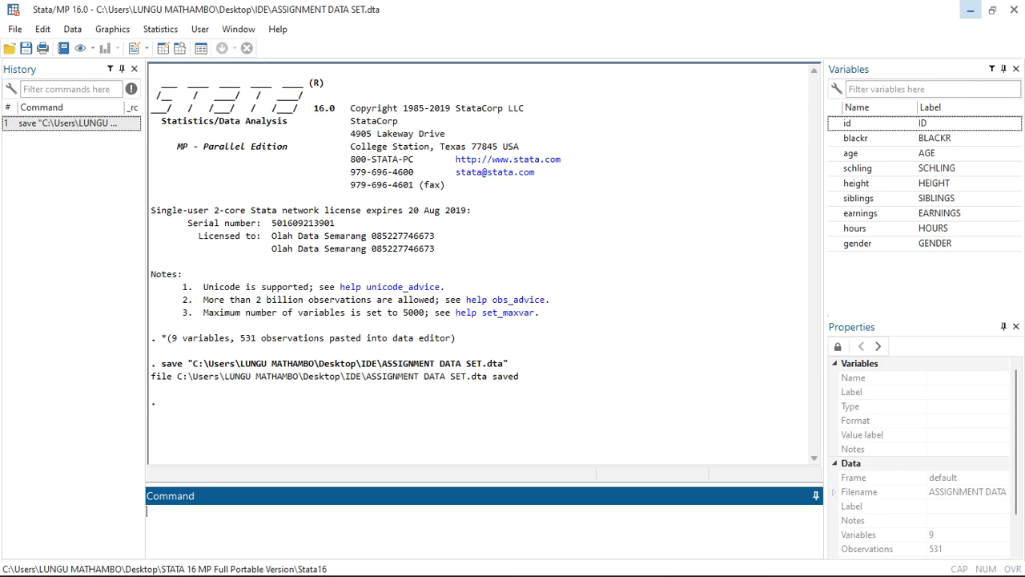
pyautogui.click(970, 10)
pyautogui.click(935, 9)
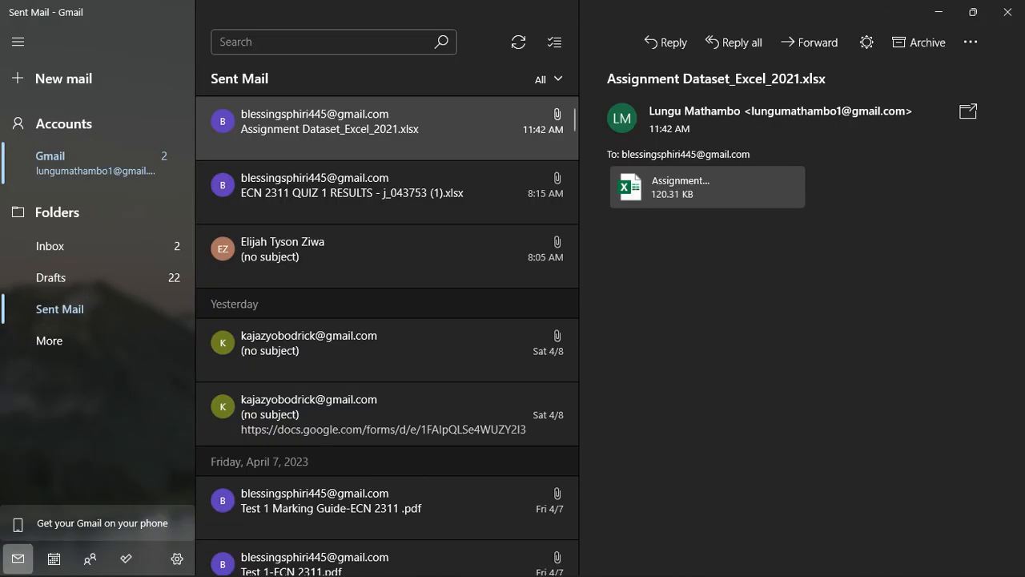
pyautogui.click(938, 11)
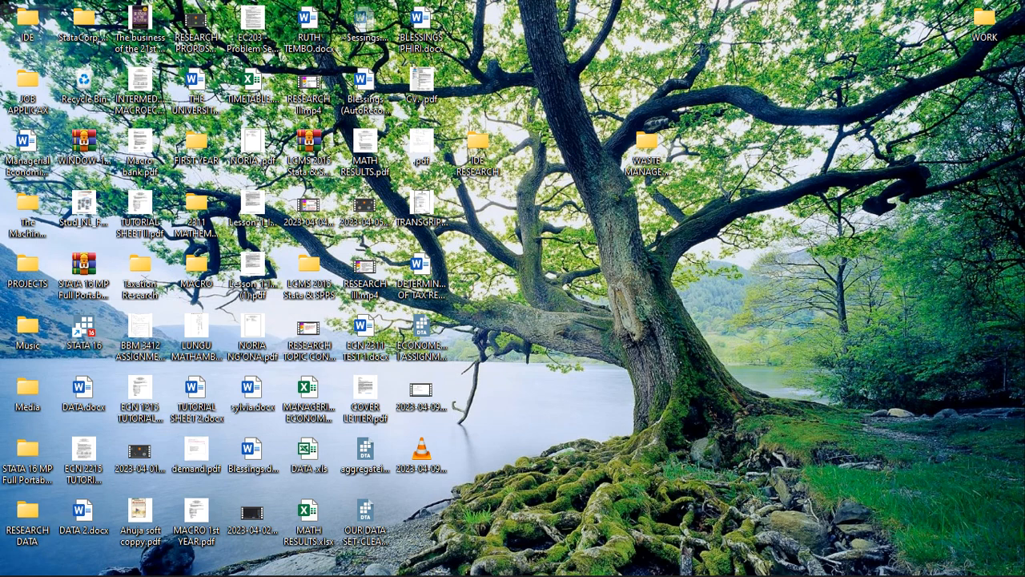
pyautogui.doubleClick(28, 22)
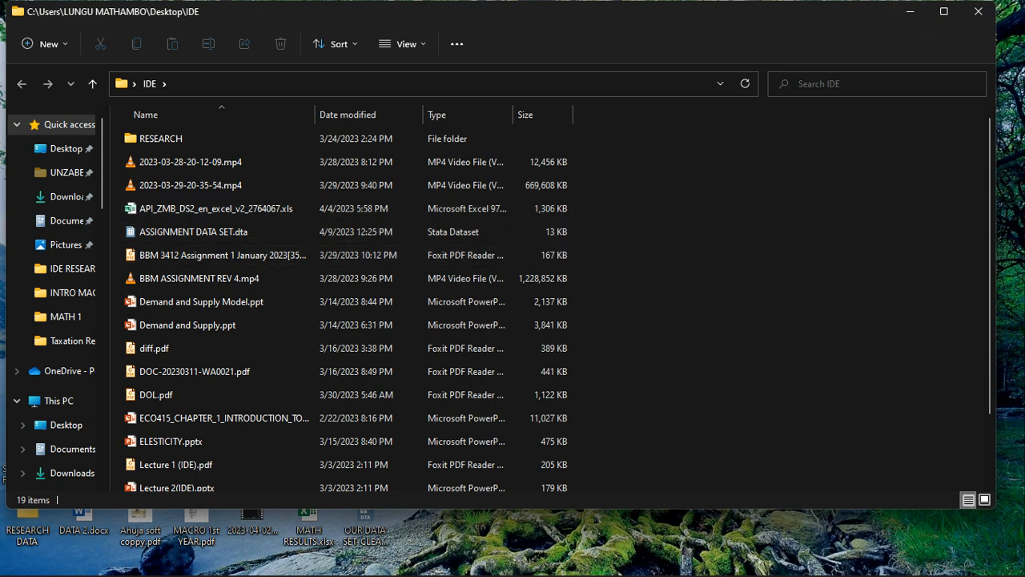
# Switch to the main Stata/MP 16.0 window and remove the loaded data with the command clear all.
pyautogui.moveTo(340, 572)
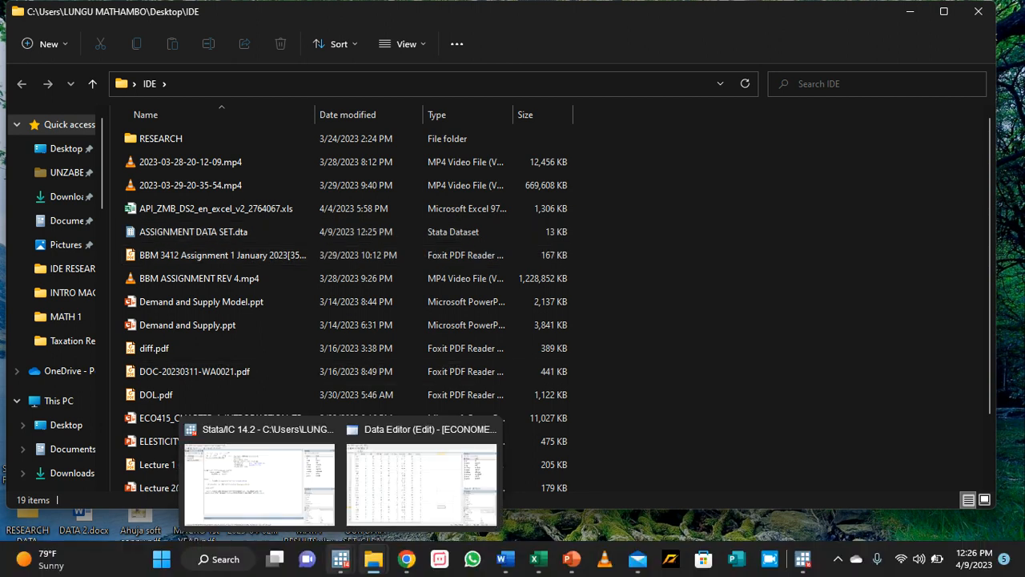
pyautogui.moveTo(802, 558)
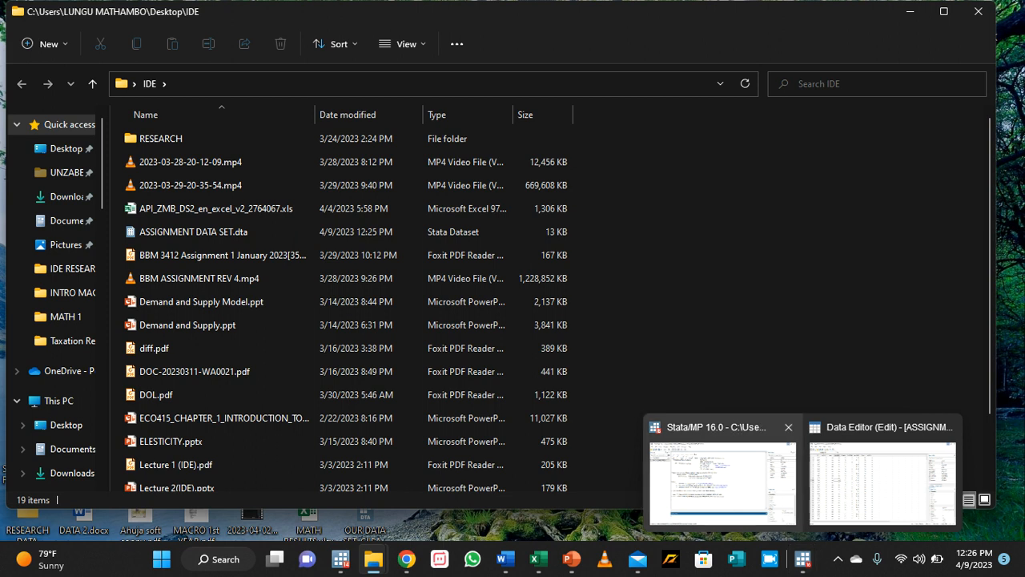
pyautogui.click(722, 481)
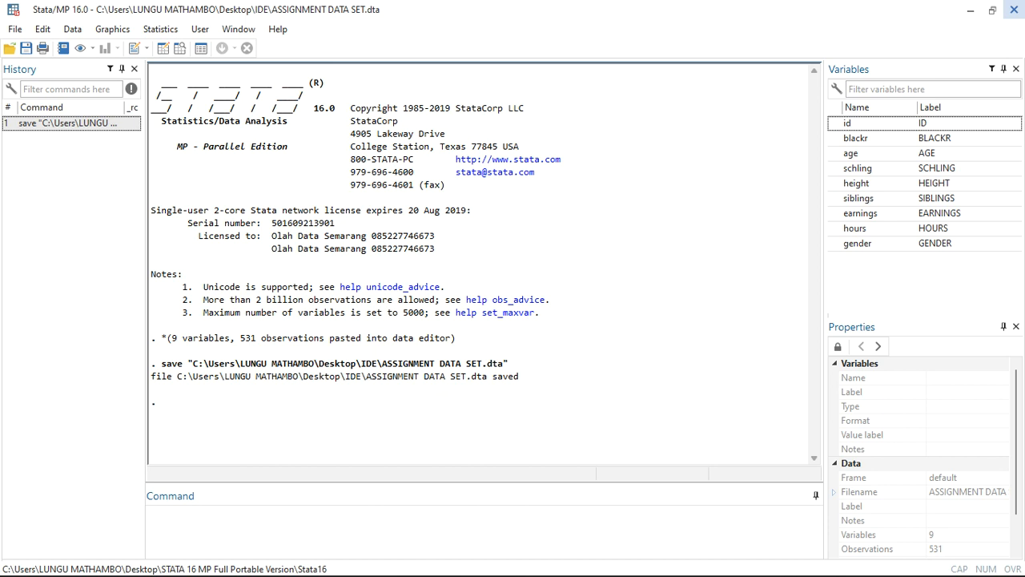
pyautogui.click(321, 517)
pyautogui.write('clear all')
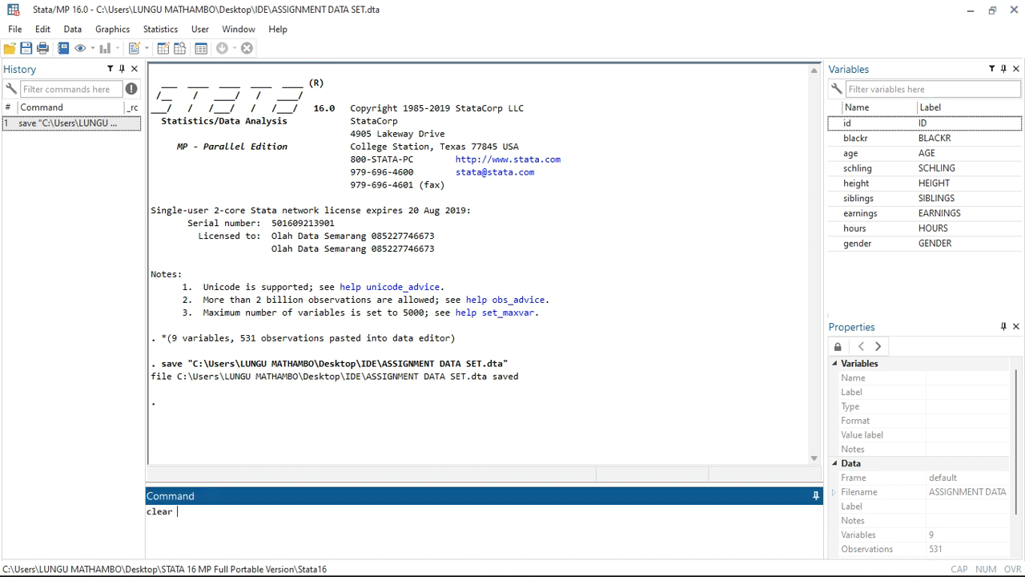
pyautogui.press('Return')
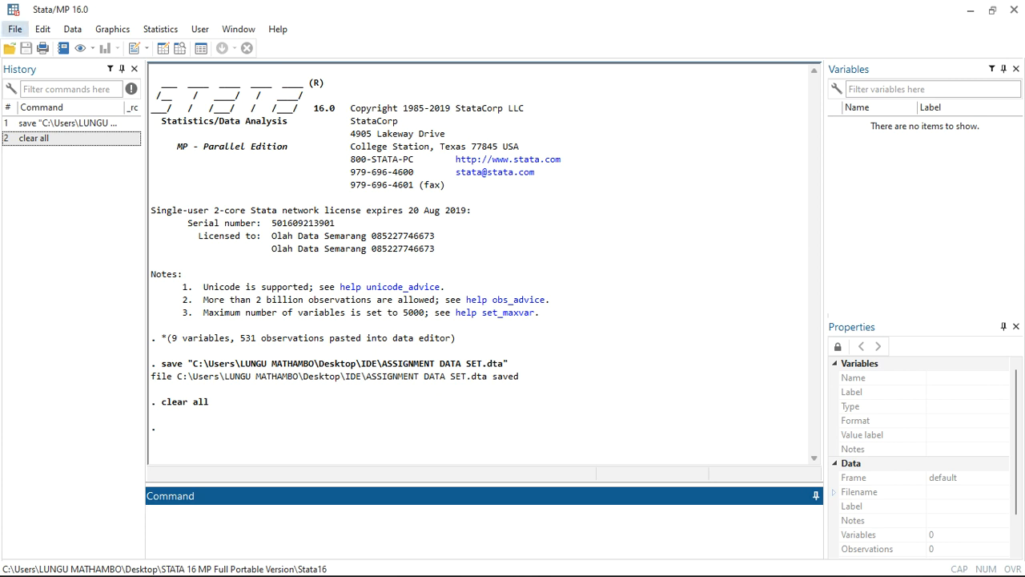
# Open ASSIGNMENT DATA SET.dta from the IDE folder on the Desktop.
pyautogui.click(14, 29)
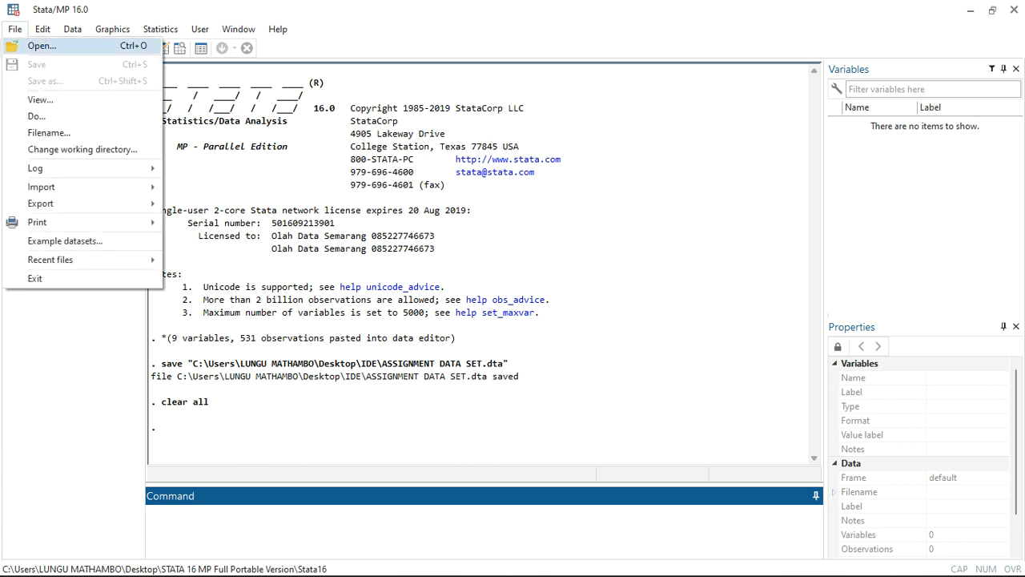
pyautogui.click(42, 46)
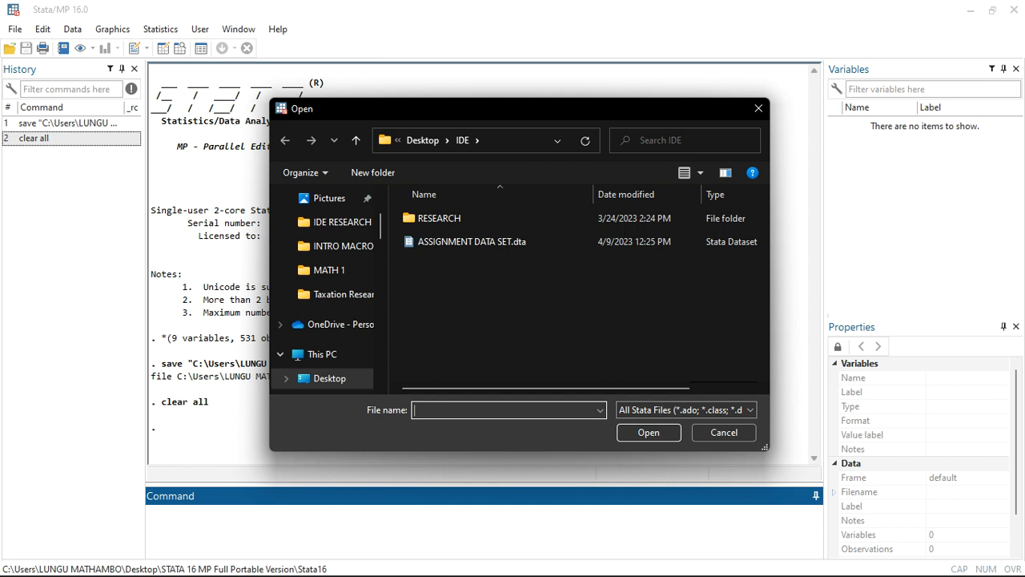
pyautogui.click(330, 378)
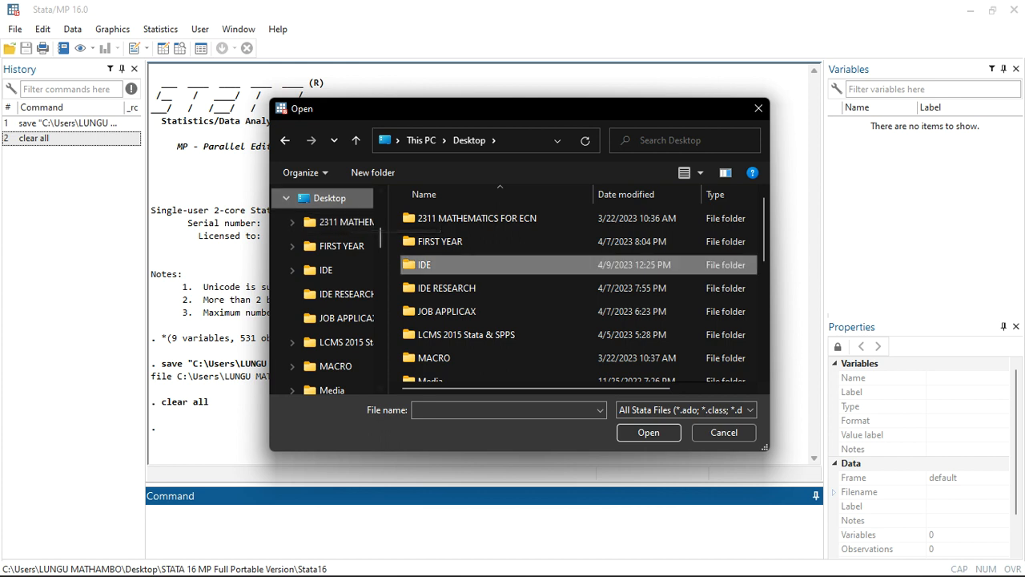
pyautogui.doubleClick(424, 265)
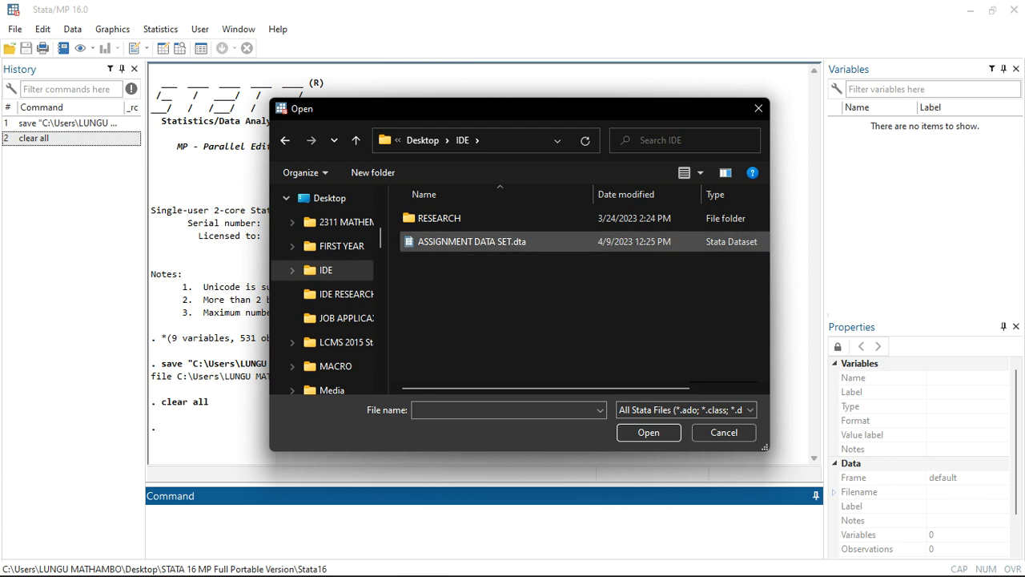
pyautogui.doubleClick(472, 241)
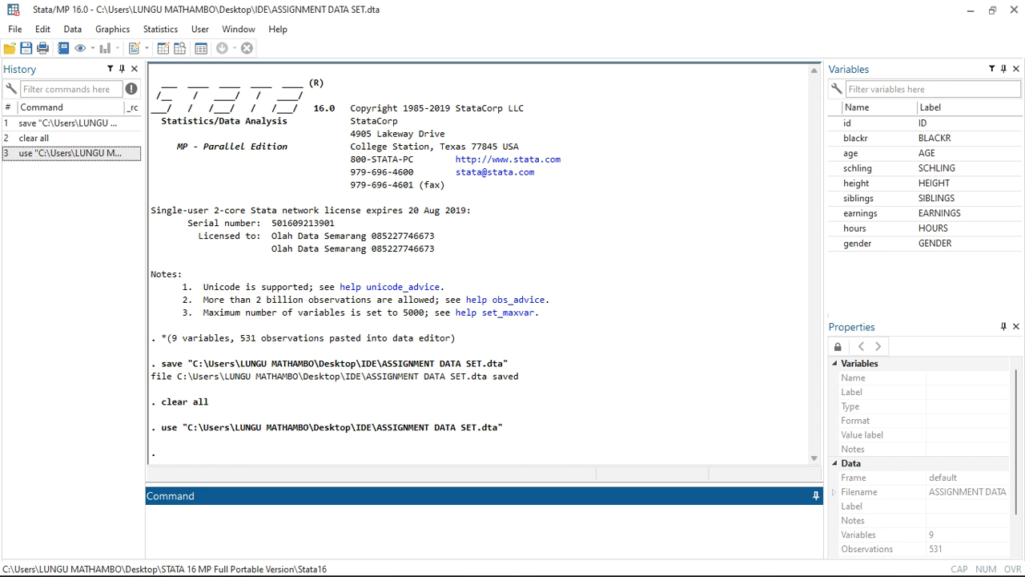
# Try to run the browse command written in capital letters, BROWSE.
pyautogui.press('capslock')
pyautogui.write('REG')
pyautogui.press('BackSpace')
pyautogui.press('BackSpace')
pyautogui.press('BackSpace')
pyautogui.write('BROWSE')
pyautogui.press('Return')
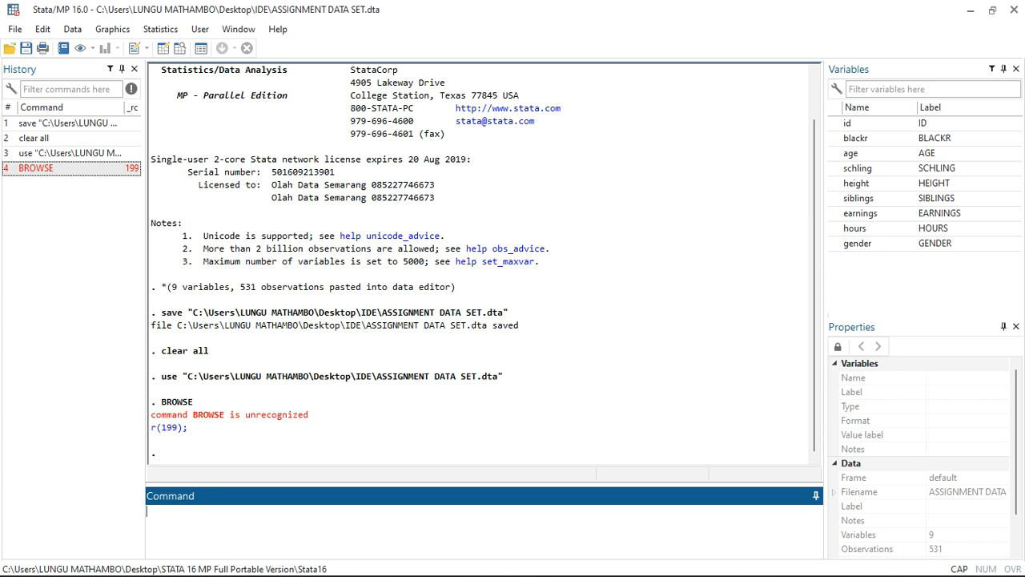
# Run the browse command in lowercase, accept the change to browse mode and look through the dataset's observations.
pyautogui.press('capslock')
pyautogui.write('browse')
pyautogui.press('Return')
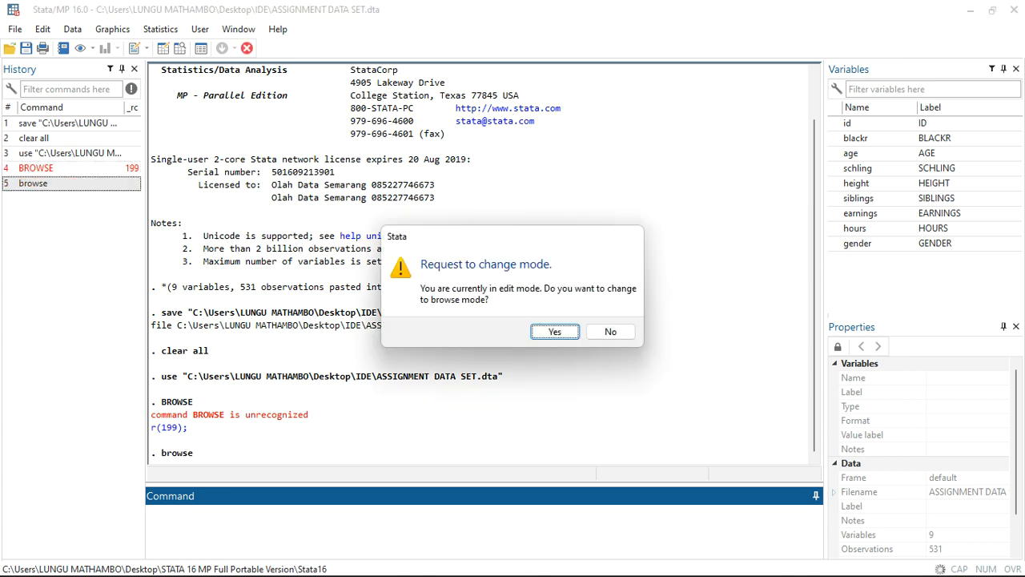
pyautogui.press('Return')
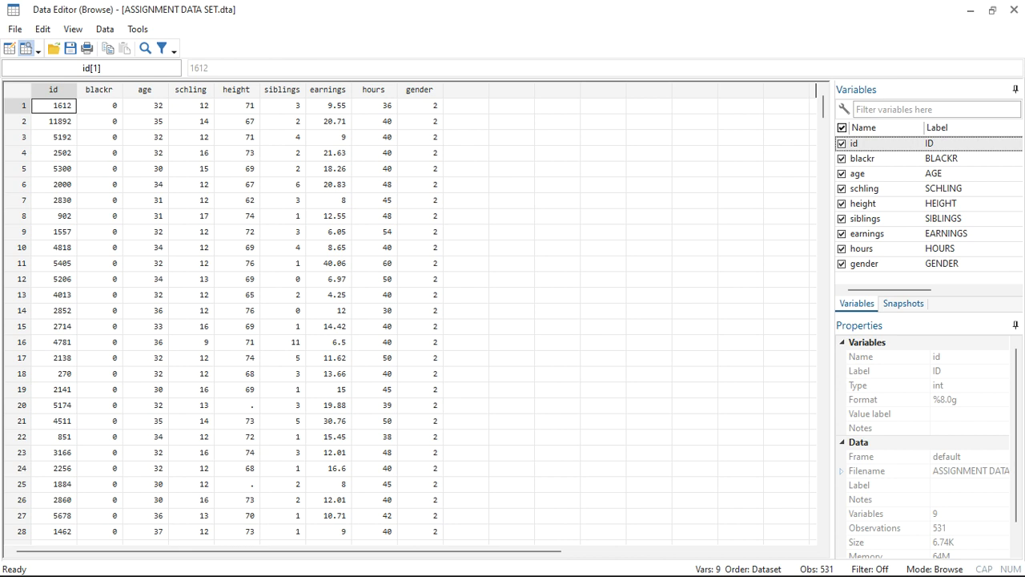
pyautogui.scroll(-20, 199, 309)
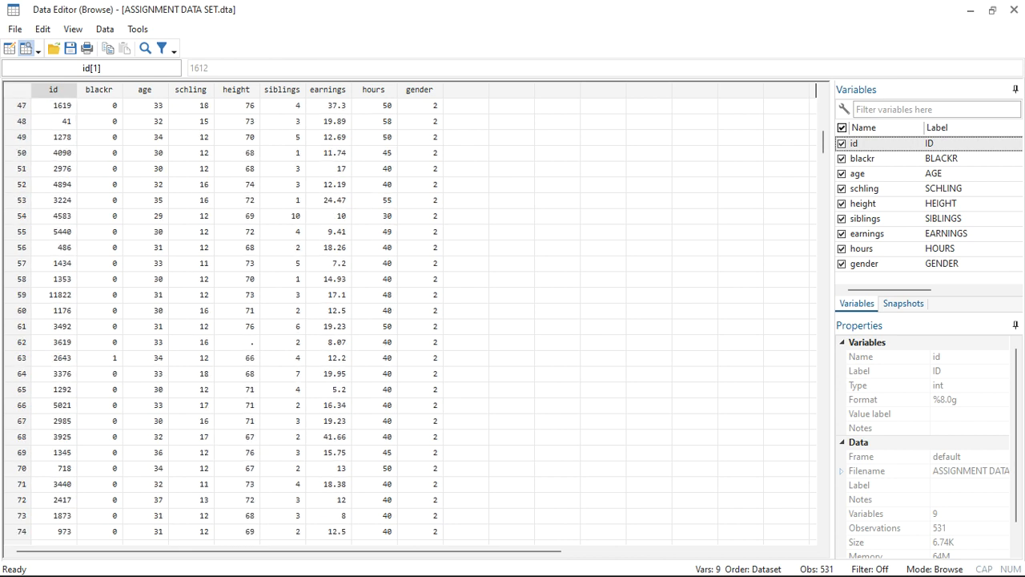
pyautogui.scroll(-20, 199, 308)
pyautogui.hscroll(6, 199, 308)
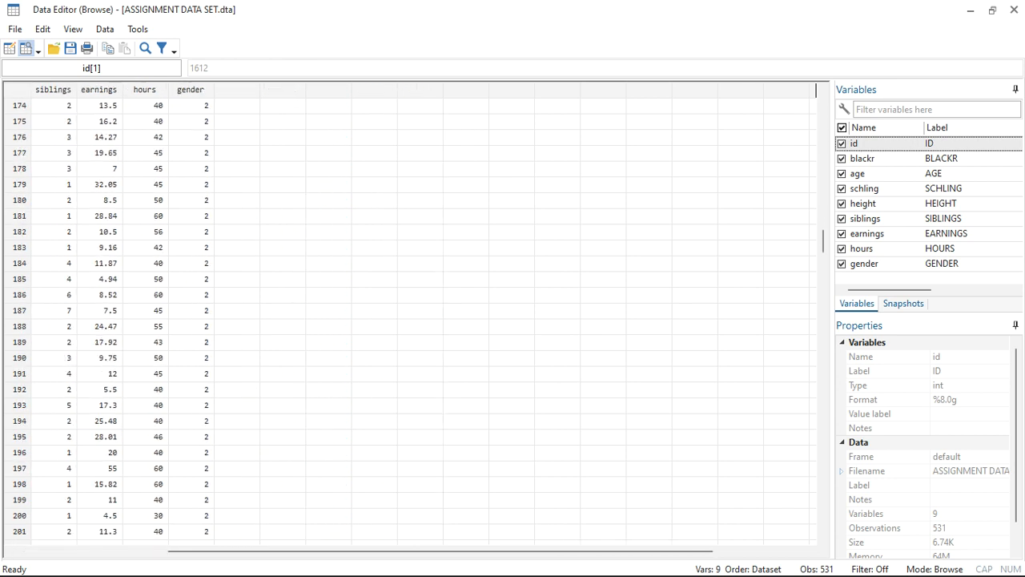
# Look across all variables and down the observations of the dataset, ending back at the first row and the id column.
pyautogui.hscroll(2, 199, 308)
pyautogui.hscroll(-8, 198, 308)
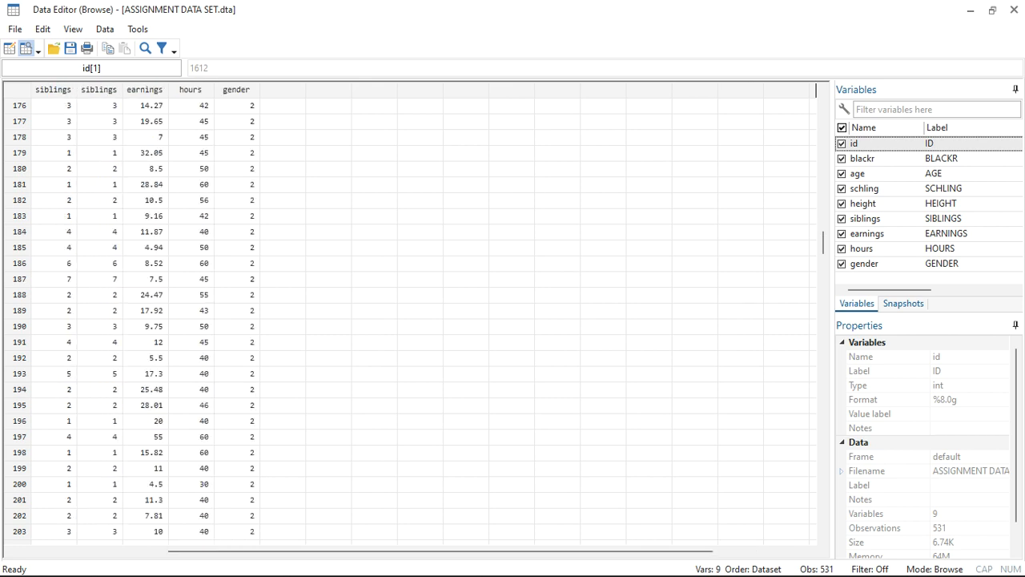
pyautogui.scroll(-20, 199, 308)
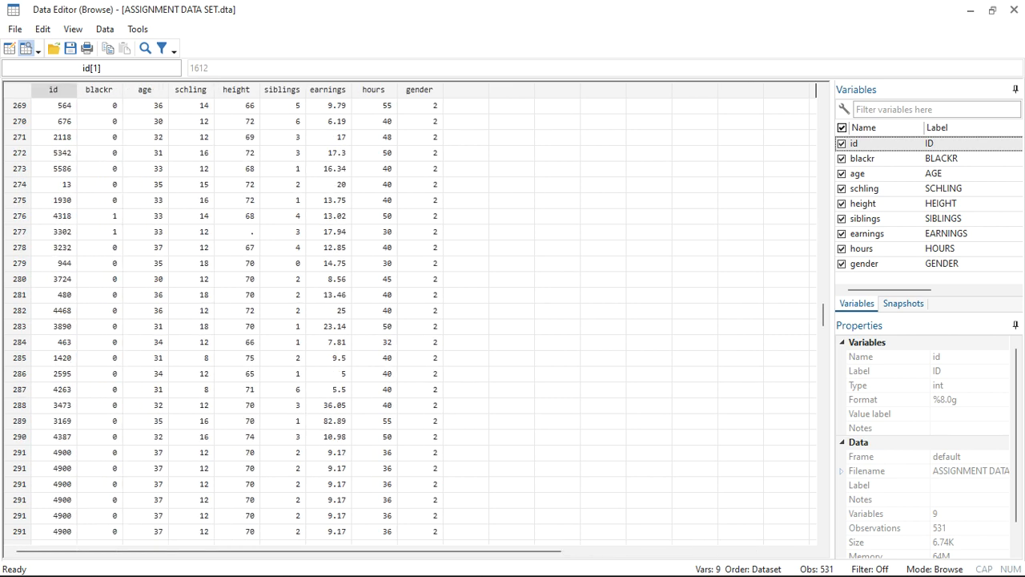
pyautogui.scroll(20, 410, 312)
pyautogui.hscroll(8, 410, 312)
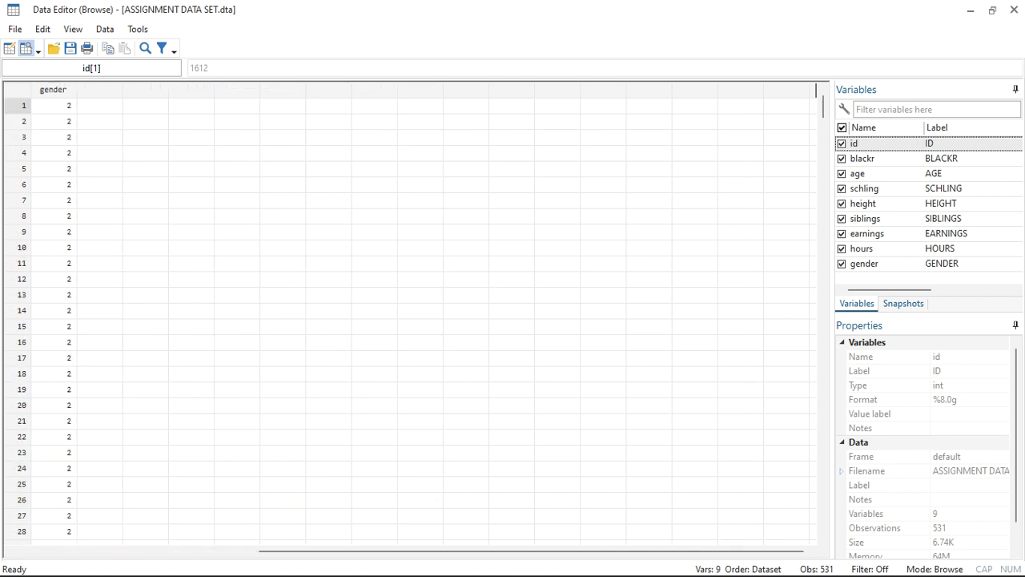
pyautogui.hscroll(-8, 411, 312)
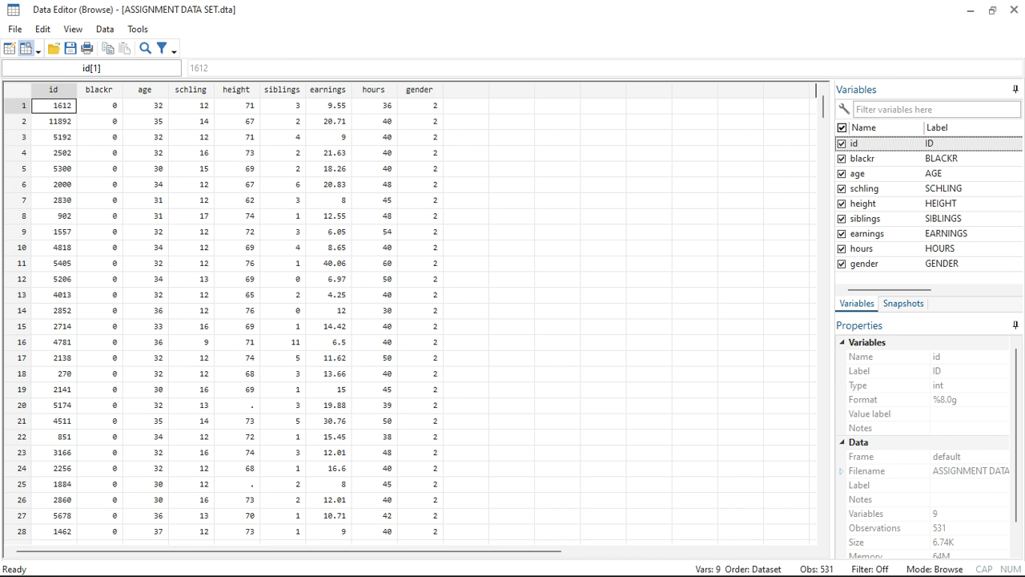
# Return to the main Stata window and reopen the dataset in the Data Editor, accepting the change to edit mode.
pyautogui.click(969, 9)
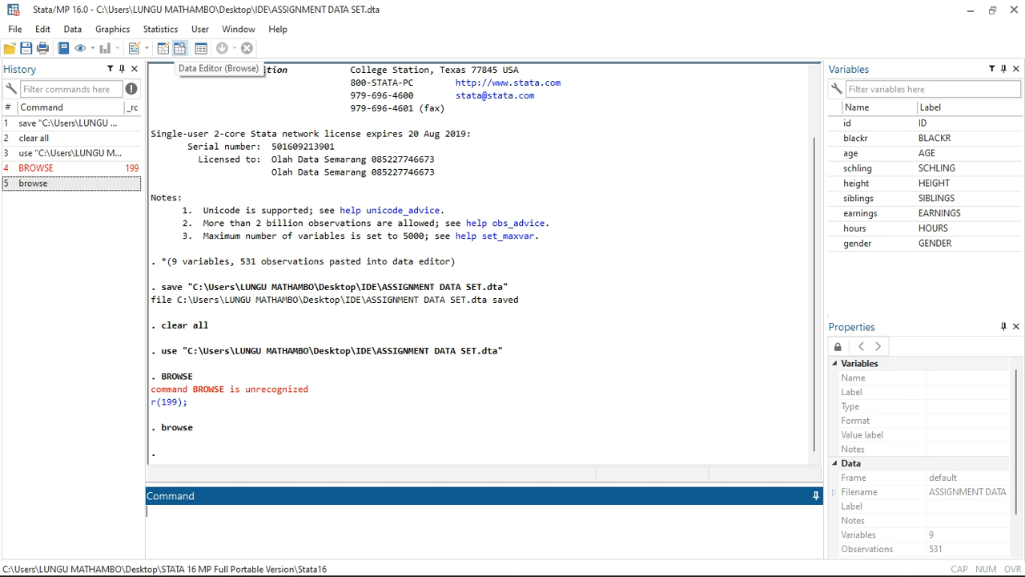
pyautogui.click(163, 49)
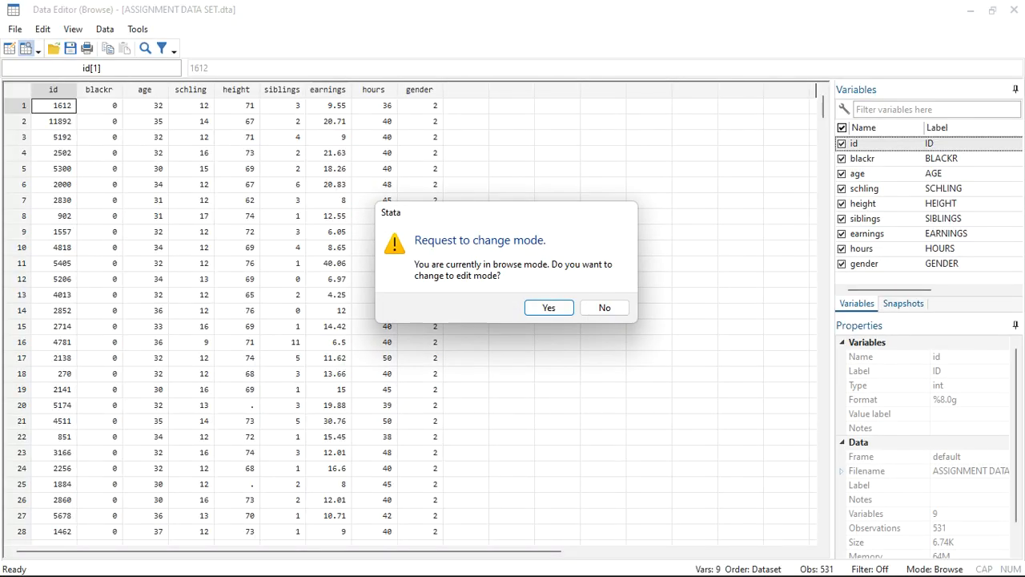
pyautogui.press('Return')
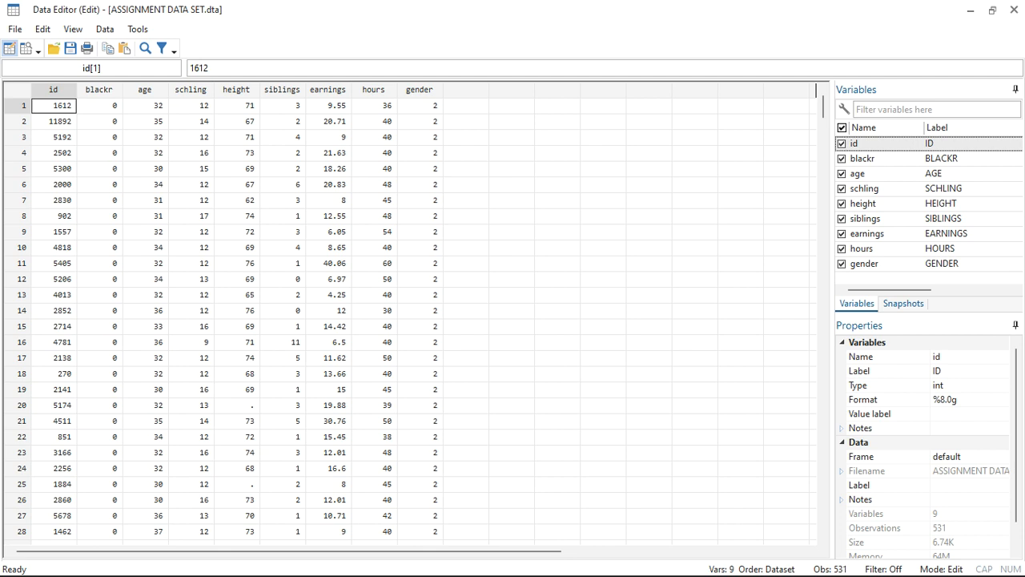
# Set gender to 3 for observation 1 and apply the cell change.
pyautogui.click(419, 106)
pyautogui.moveTo(420, 106); pyautogui.dragTo(420, 153)
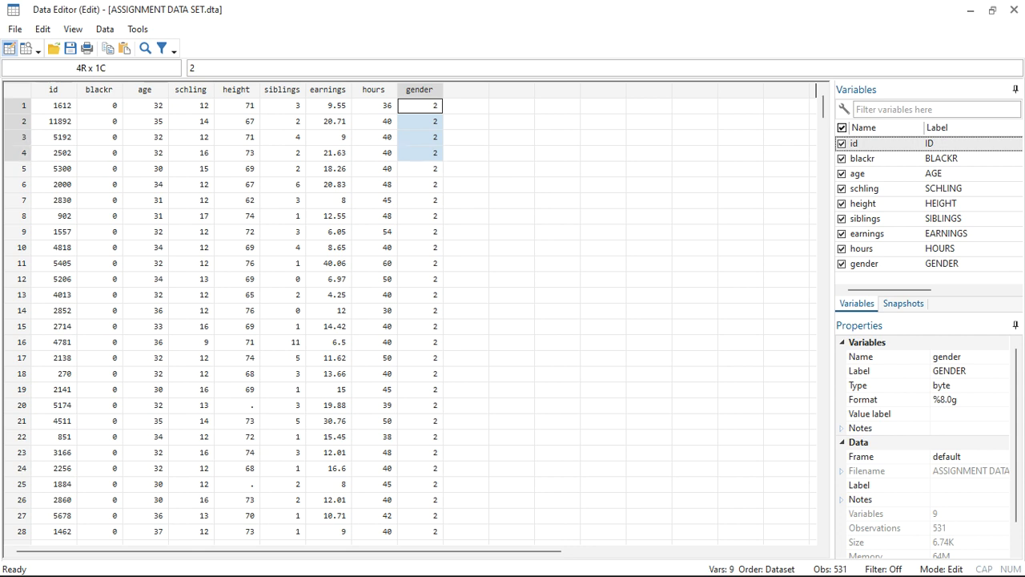
pyautogui.click(466, 137)
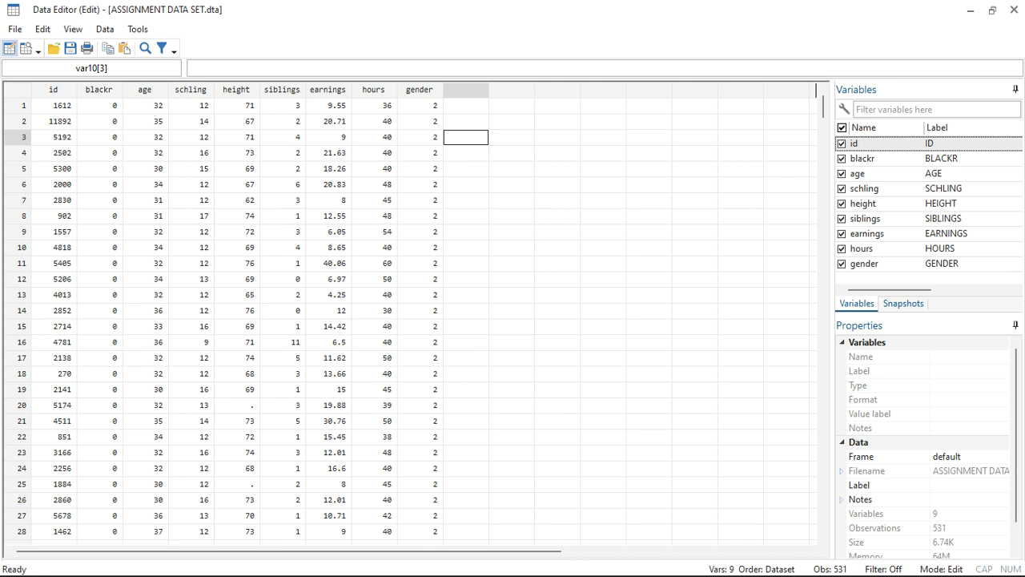
pyautogui.doubleClick(420, 106)
pyautogui.press('BackSpace')
pyautogui.write('3')
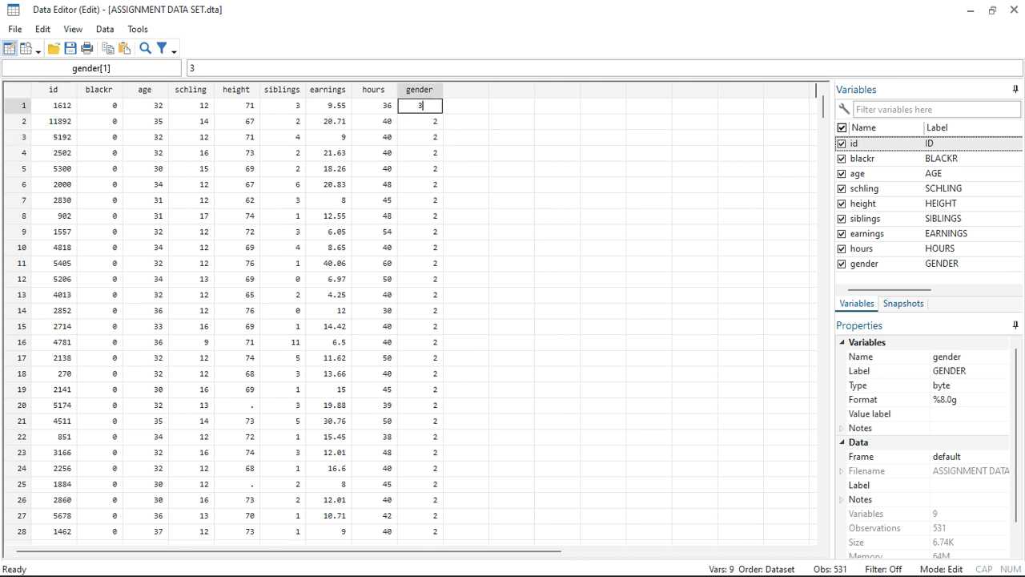
pyautogui.click(466, 138)
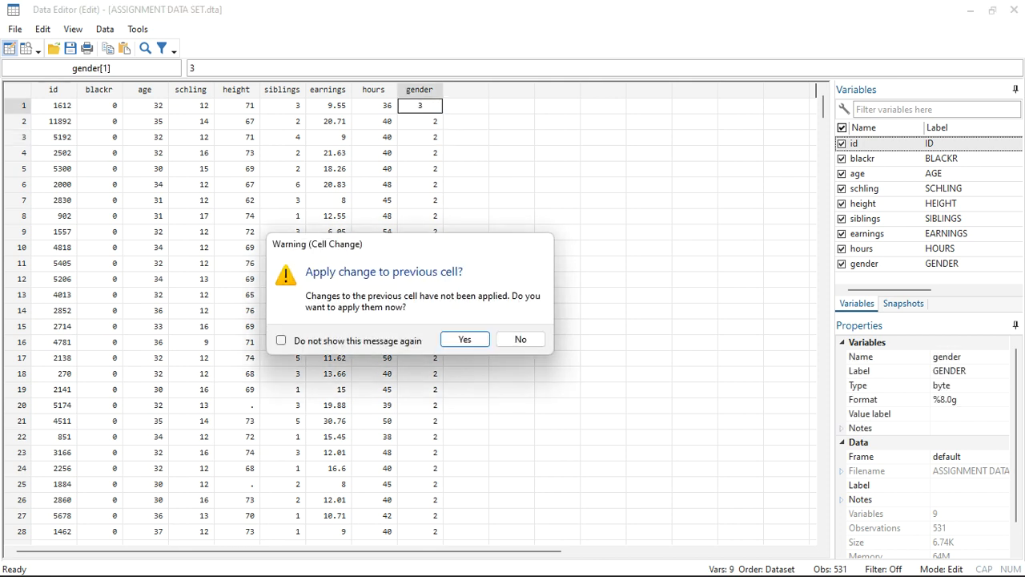
pyautogui.press('Return')
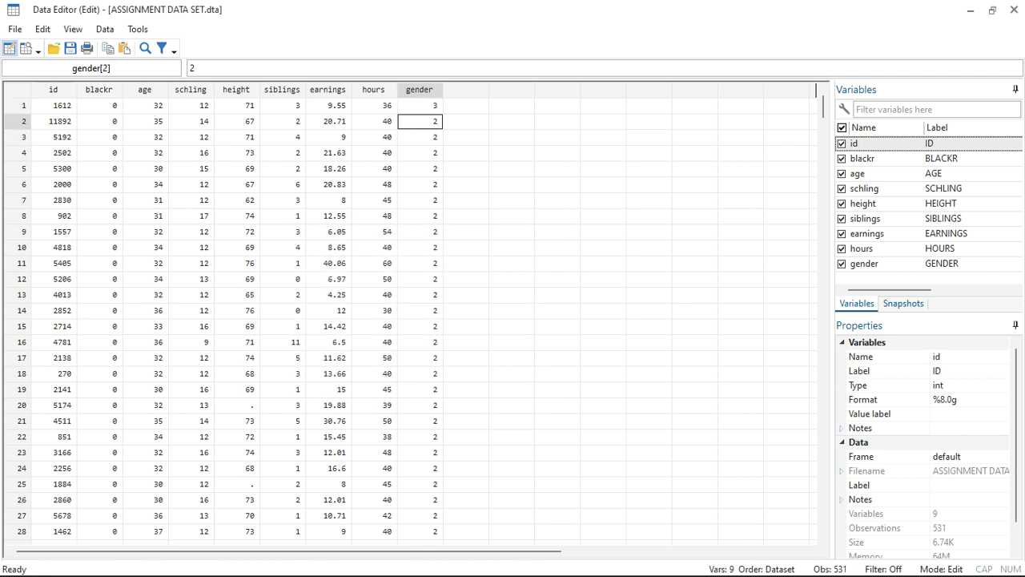
# Set gender to 3 for observations 2, 3 and 4, applying each cell change.
pyautogui.write('3')
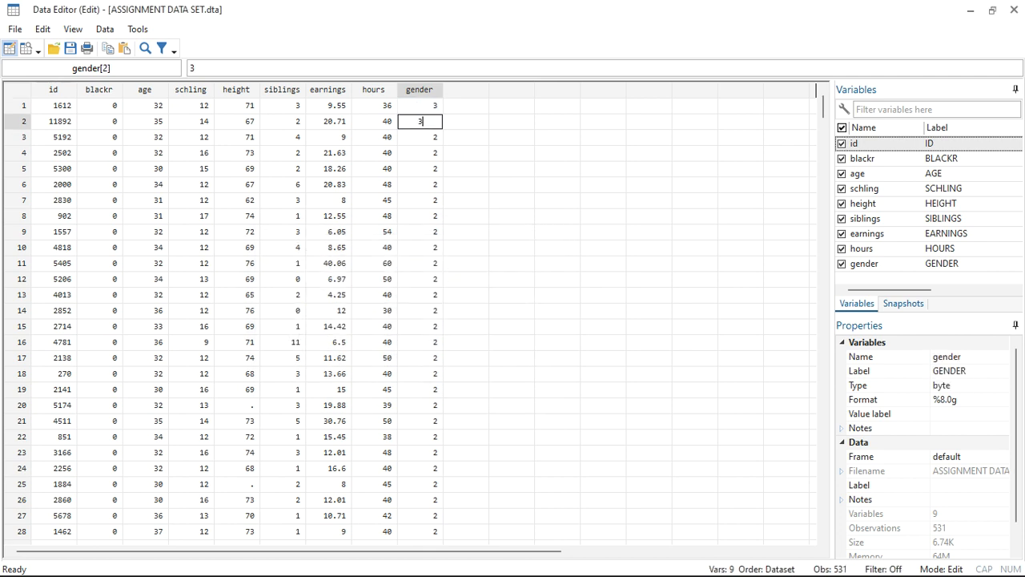
pyautogui.press('Return')
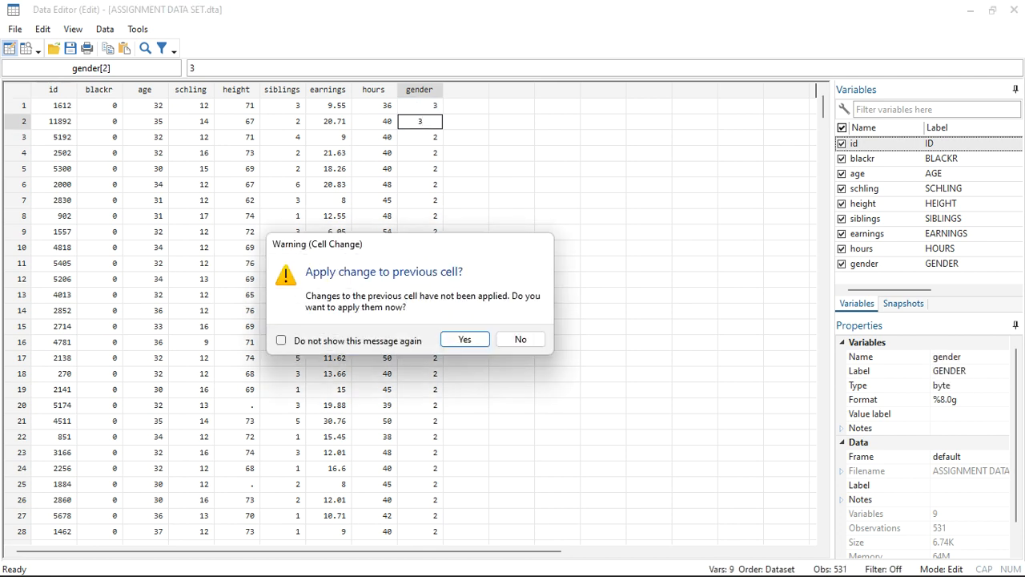
pyautogui.press('Return')
pyautogui.write('3')
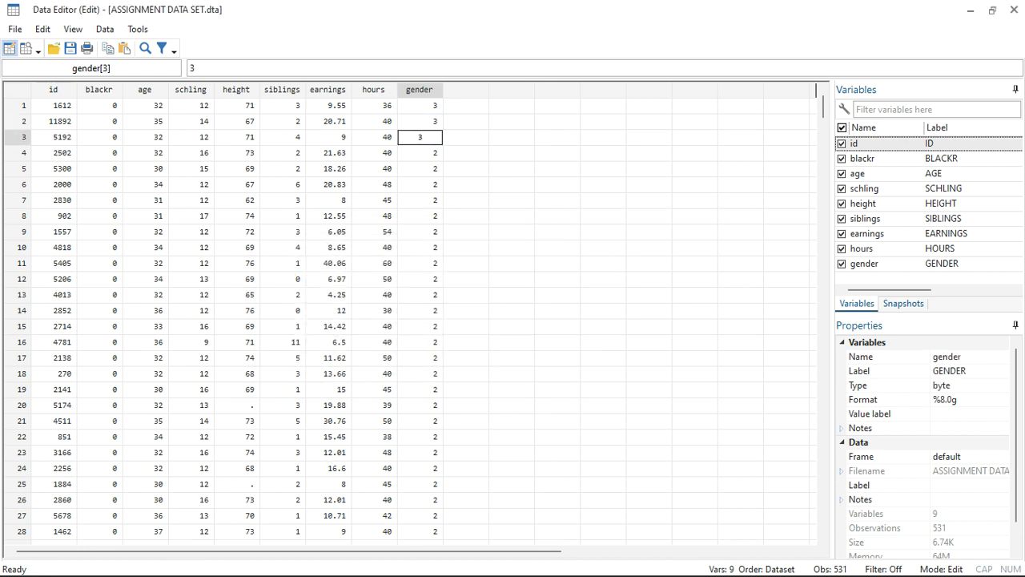
pyautogui.press('Return')
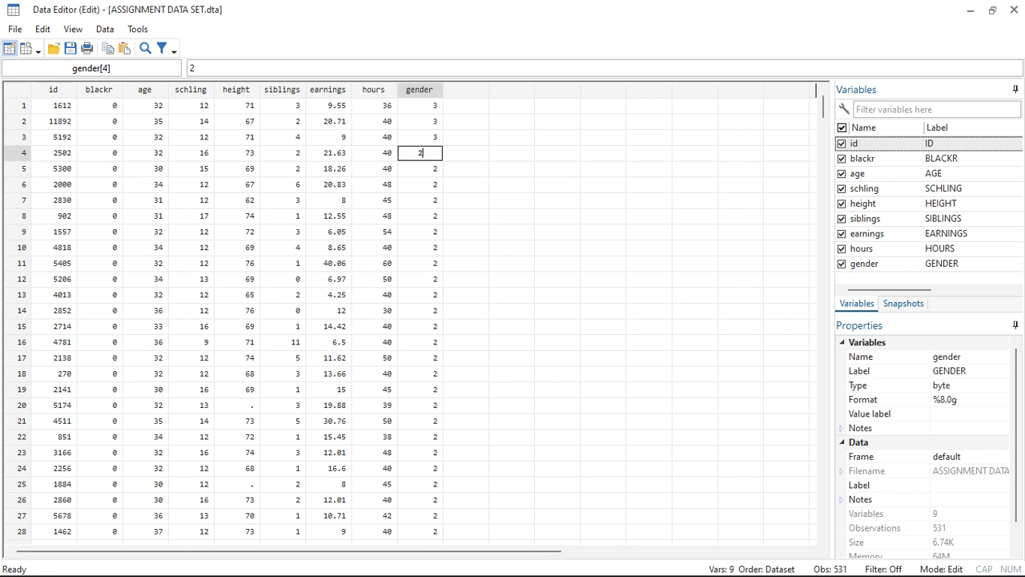
pyautogui.write('3')
pyautogui.press('Return')
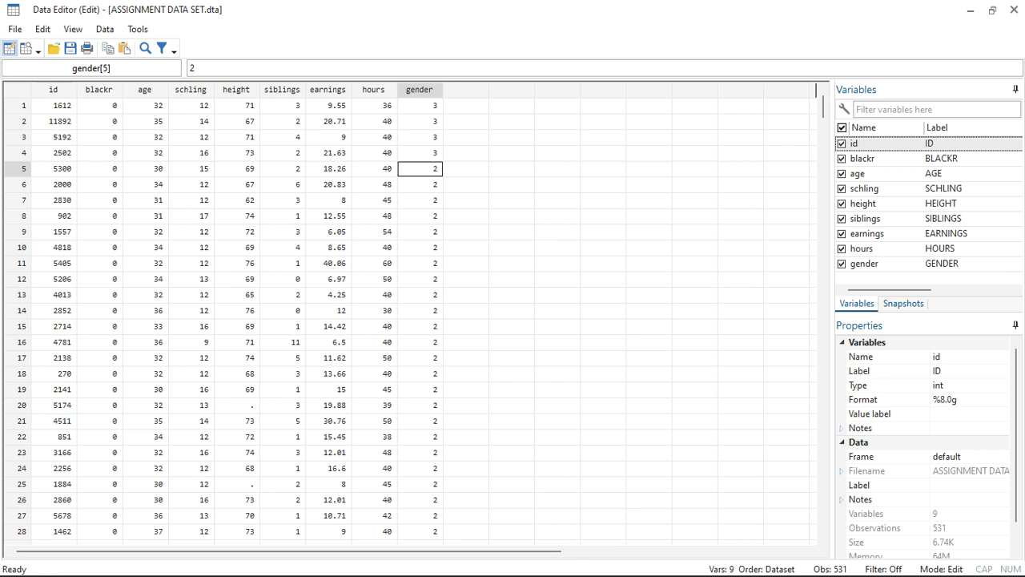
# Return to the main Stata window and tabulate the blackr variable with the command tab blackr.
pyautogui.click(970, 10)
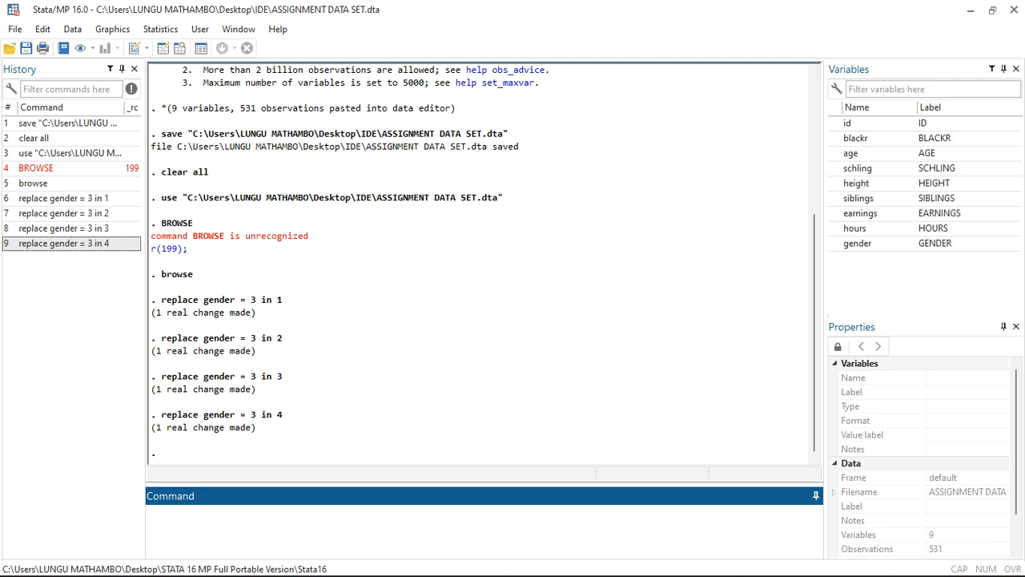
pyautogui.write('tab')
pyautogui.click(835, 138)
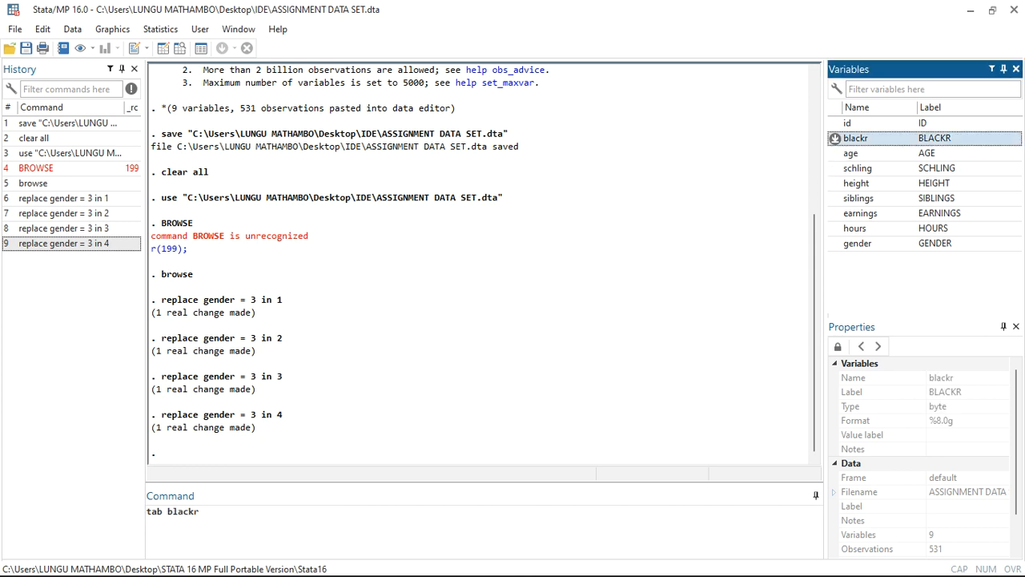
pyautogui.press('Return')
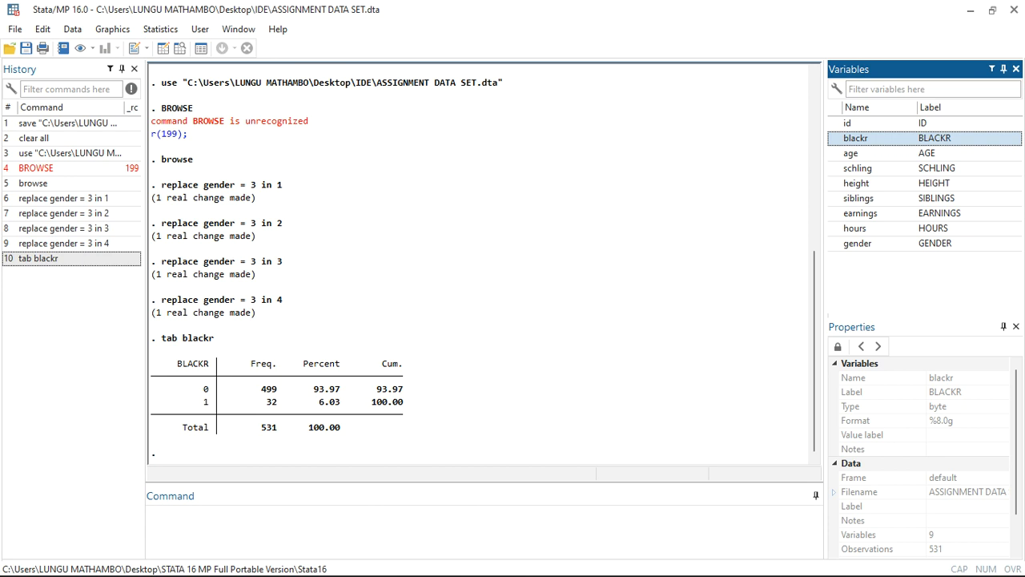
# Tabulate the age variable with the command tab age.
pyautogui.click(160, 513)
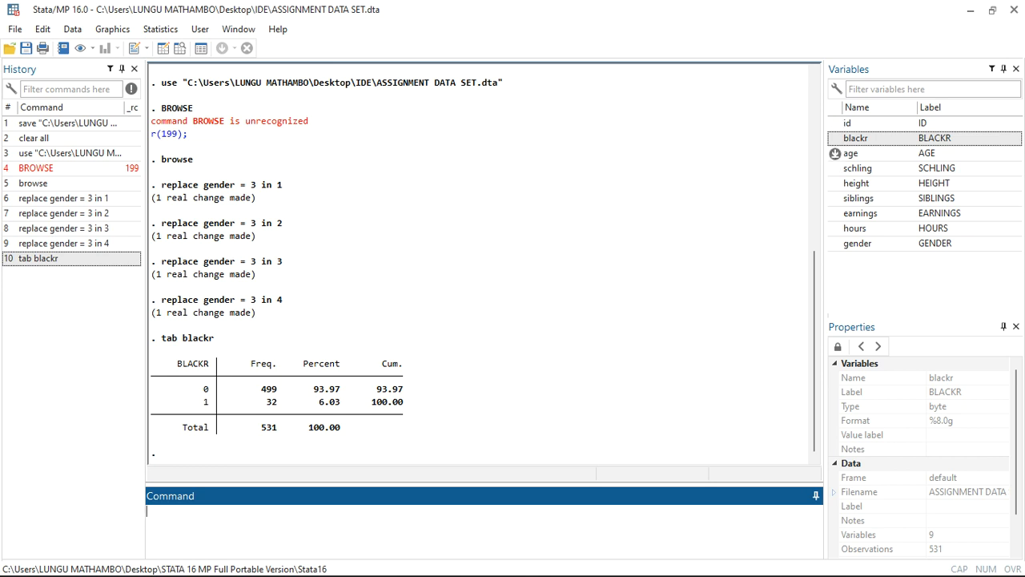
pyautogui.write('tabulate')
pyautogui.press('BackSpace')
pyautogui.press('BackSpace')
pyautogui.press('BackSpace')
pyautogui.press('BackSpace')
pyautogui.press('BackSpace')
pyautogui.moveTo(835, 154)
pyautogui.write('age')
pyautogui.press('Return')
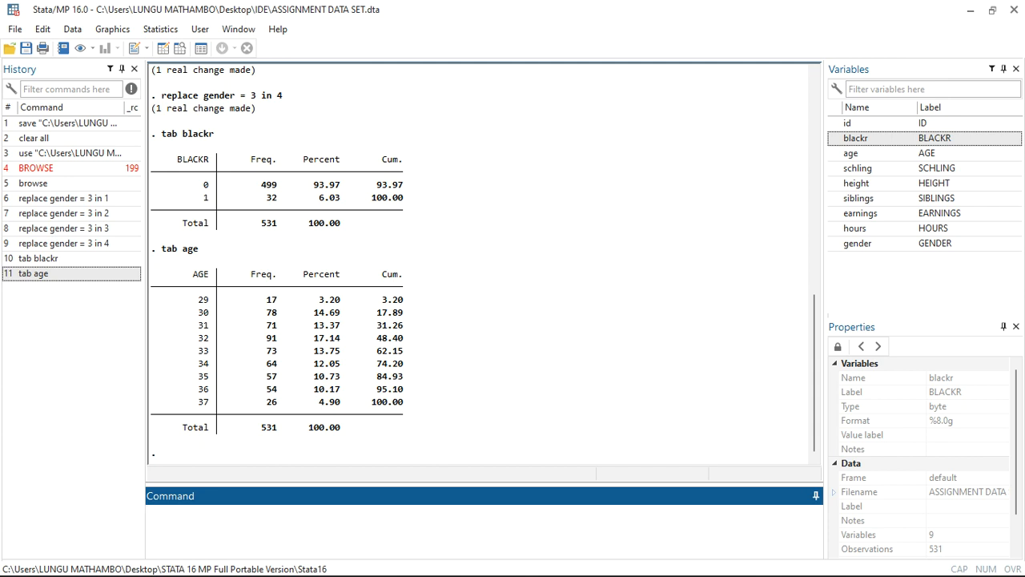
# Try to tabulate the age variable with the command written in capitals, TAB age.
pyautogui.press('capslock')
pyautogui.write('TAB')
pyautogui.press('capslock')
pyautogui.doubleClick(835, 153)
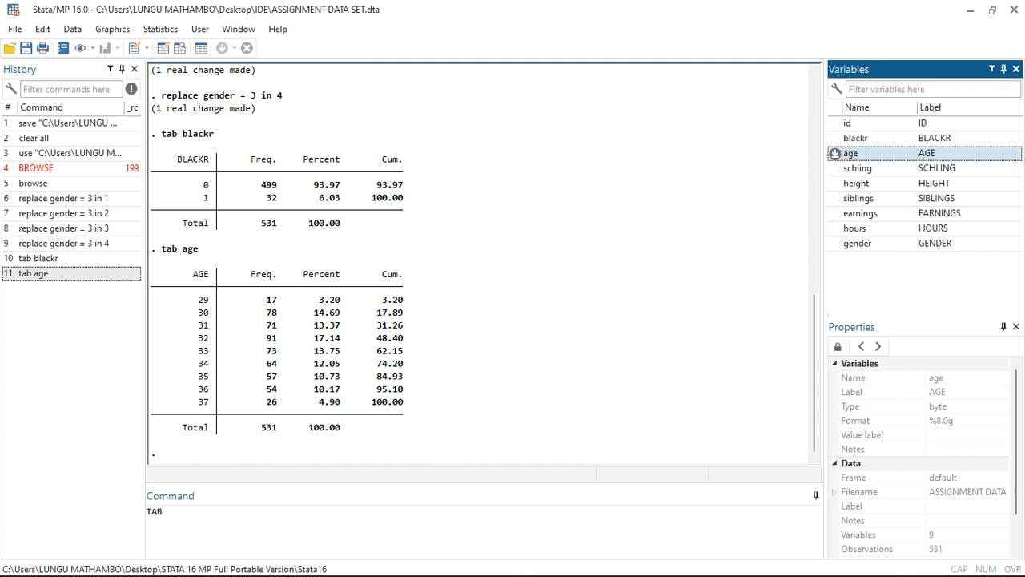
pyautogui.press('Return')
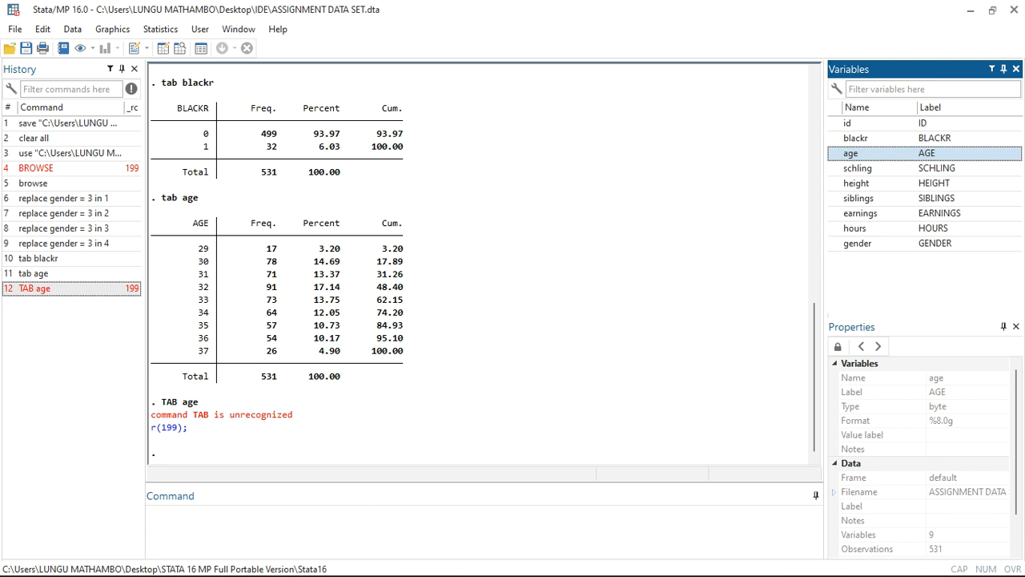
pyautogui.click(481, 425)
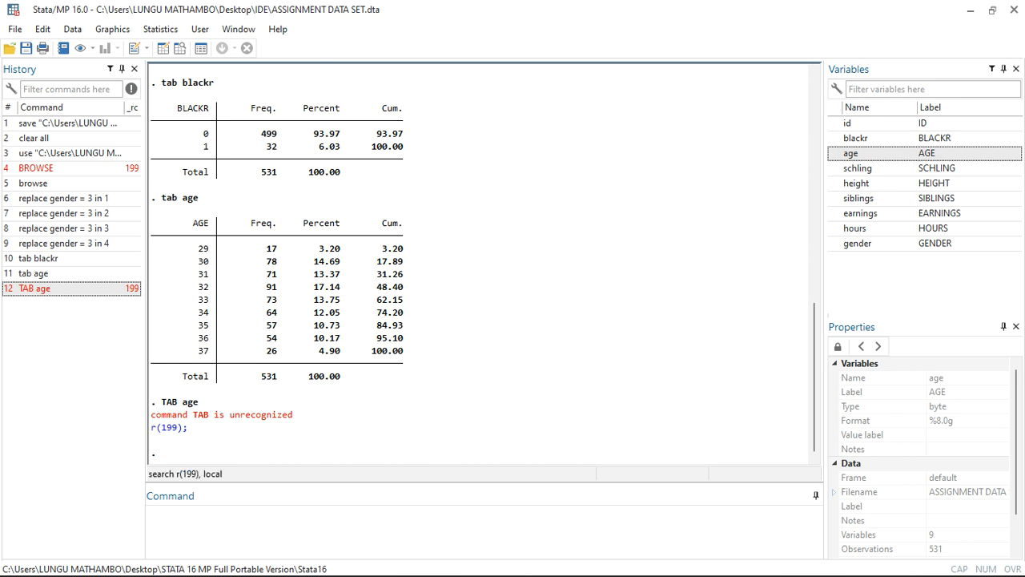
# Summarize the schling variable with the command sum schling.
pyautogui.click(177, 519)
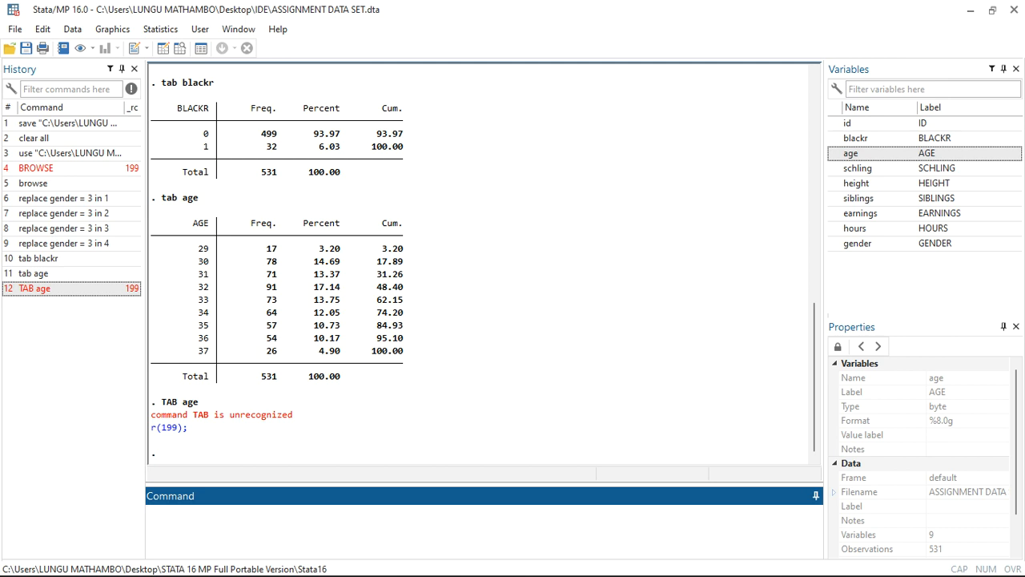
pyautogui.write('sum')
pyautogui.click(834, 168)
pyautogui.press('Return')
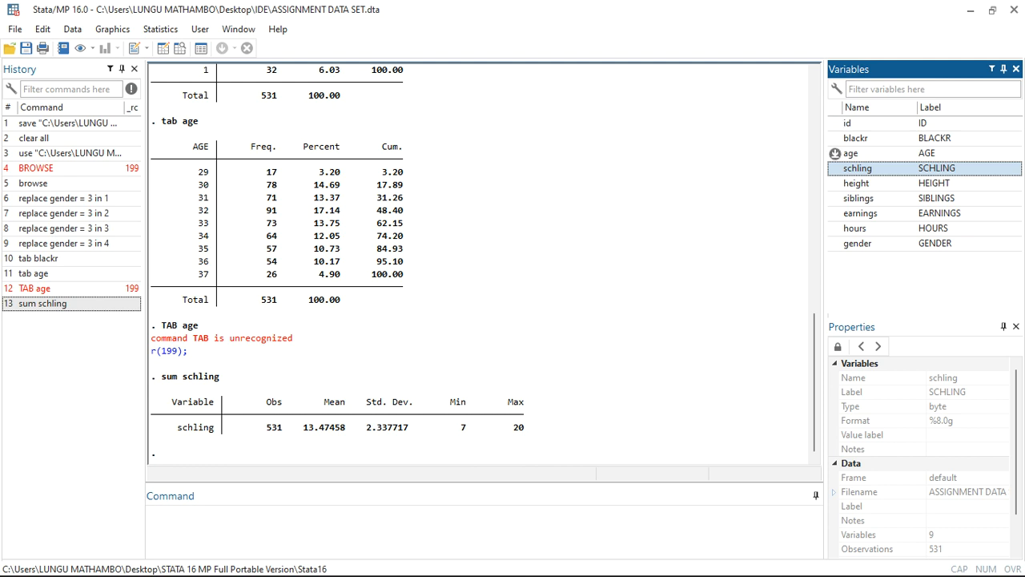
# Summarize the age variable with the command sum age and compare the output with the earlier age tabulation.
pyautogui.write('sum age')
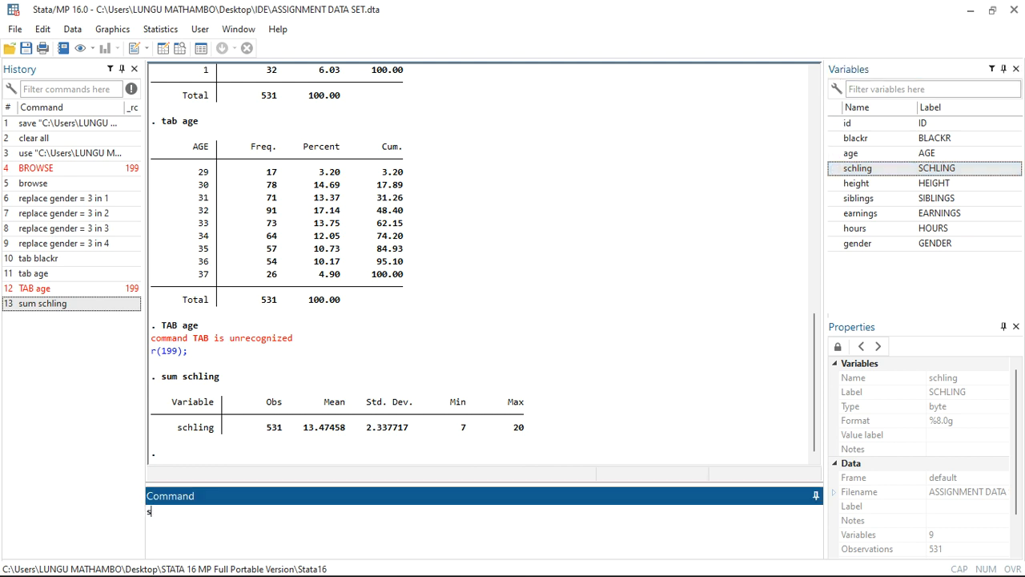
pyautogui.press('Return')
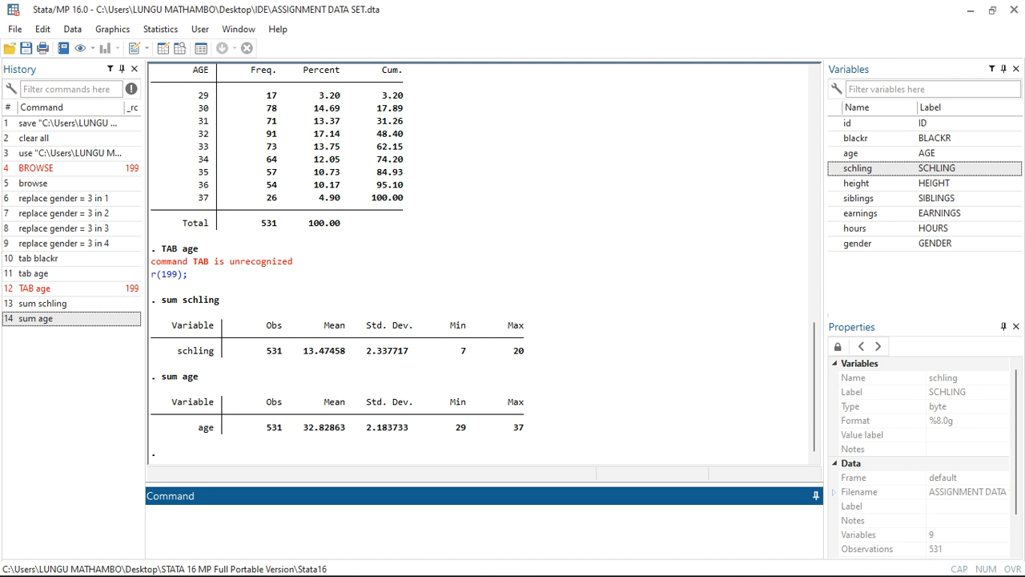
pyautogui.scroll(2, 481, 264)
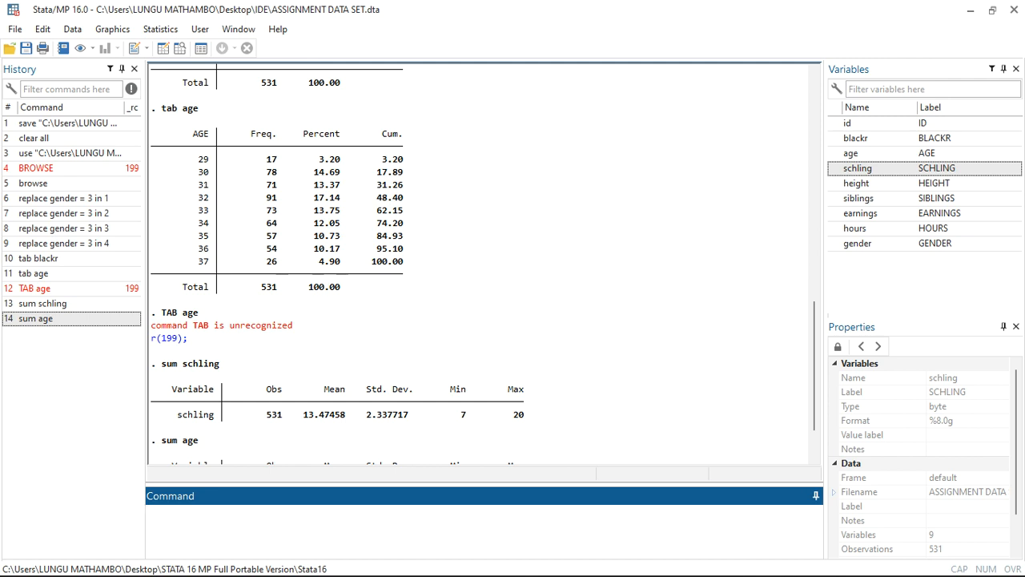
pyautogui.scroll(-1, 480, 265)
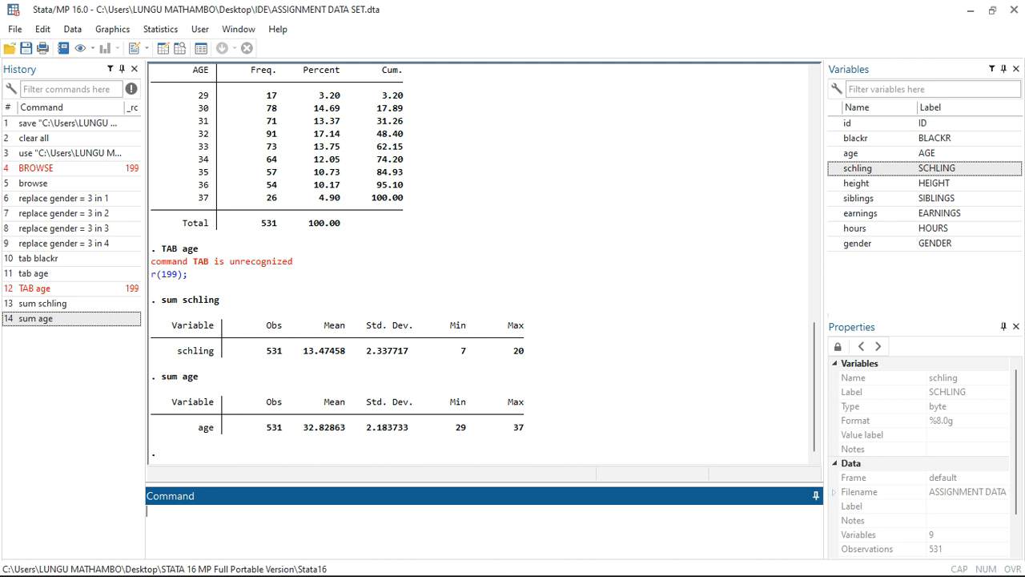
# Write the start of a general regression equation, Yi = B0+ B1X1 +, as an unexecuted command entry.
pyautogui.click(889, 276)
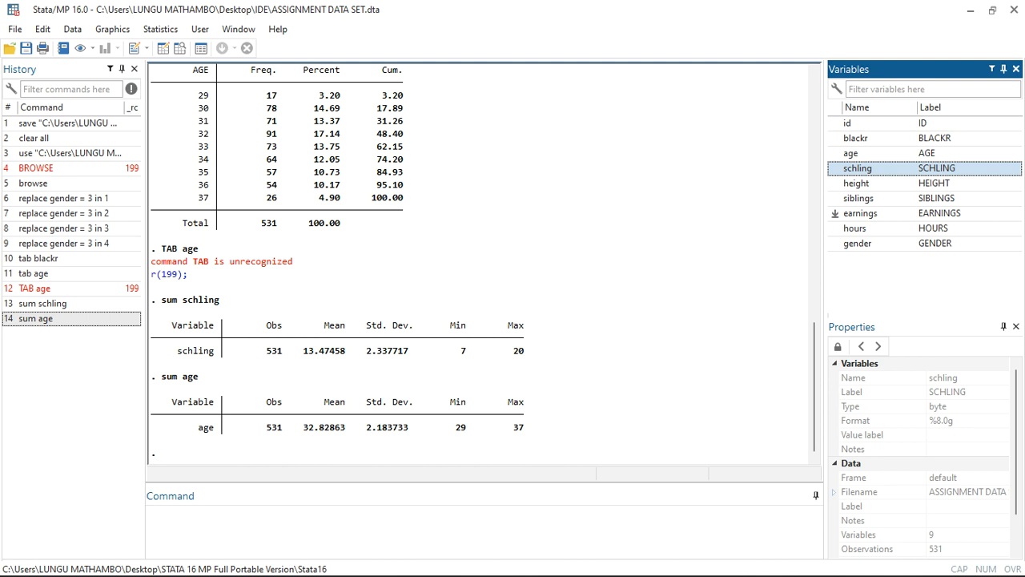
pyautogui.click(149, 511)
pyautogui.press('capslock')
pyautogui.write('Y')
pyautogui.press('capslock')
pyautogui.write('i ')
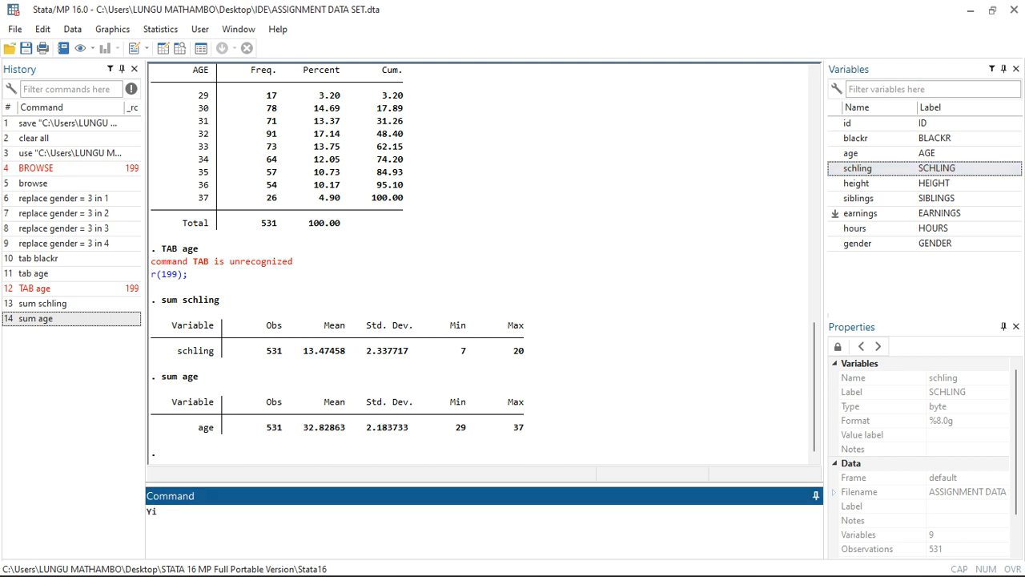
pyautogui.write('=')
pyautogui.press('capslock')
pyautogui.write('B')
pyautogui.press('capslock')
pyautogui.write('0+')
pyautogui.press('capslock')
pyautogui.write('B1X1 +')
# Extend the unexecuted regression equation with the second regressor term, B2X2+.
pyautogui.press('capslock')
pyautogui.write('b')
pyautogui.press('capslock')
pyautogui.write('2')
pyautogui.press('BackSpace')
pyautogui.press('capslock')
pyautogui.press('BackSpace')
pyautogui.press('capslock')
pyautogui.write('B')
pyautogui.write('2')
pyautogui.write('X2')
pyautogui.write('+ ')
pyautogui.write('E')
# Add the third regressor term, B3X3, to the unexecuted equation in place of the error term.
pyautogui.press('capslock')
pyautogui.write('i')
pyautogui.press('BackSpace')
pyautogui.press('BackSpace')
pyautogui.write('b')
pyautogui.press('BackSpace')
pyautogui.press('capslock')
pyautogui.write('B')
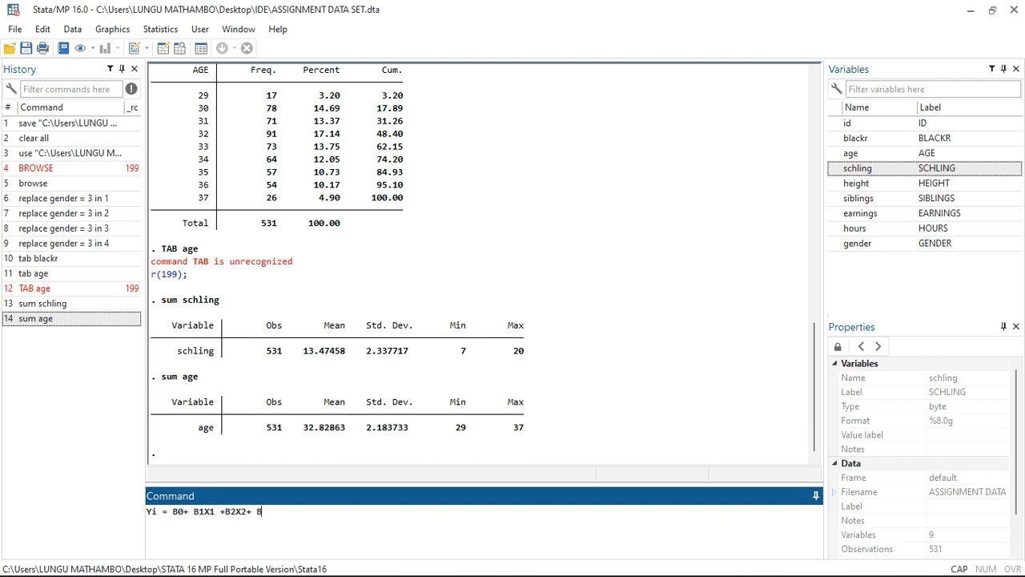
pyautogui.write('3X3 +E')
# Add the error term Ei to the end of the equation, and clear the whole equation without running it.
pyautogui.press('capslock')
pyautogui.write('i')
pyautogui.press('BackSpace')
pyautogui.press('BackSpace')
pyautogui.press('BackSpace')
pyautogui.press('BackSpace')
pyautogui.press('BackSpace')
pyautogui.press('BackSpace')
pyautogui.press('BackSpace')
pyautogui.press('BackSpace')
pyautogui.press('BackSpace')
pyautogui.press('BackSpace')
pyautogui.press('BackSpace')
pyautogui.press('BackSpace')
pyautogui.press('BackSpace')
pyautogui.press('BackSpace')
pyautogui.press('BackSpace')
pyautogui.write('+ ei')
pyautogui.press('BackSpace')
pyautogui.press('BackSpace')
pyautogui.press('capslock')
pyautogui.write('EI')
pyautogui.press('BackSpace')
pyautogui.press('capslock')
pyautogui.write('i')
pyautogui.press('BackSpace')
pyautogui.press('BackSpace')
pyautogui.press('BackSpace')
pyautogui.press('BackSpace')
pyautogui.press('BackSpace')
pyautogui.press('BackSpace')
pyautogui.press('BackSpace')
pyautogui.press('BackSpace')
pyautogui.press('BackSpace')
pyautogui.press('BackSpace')
pyautogui.press('BackSpace')
pyautogui.press('BackSpace')
pyautogui.press('BackSpace')
pyautogui.press('BackSpace')
pyautogui.press('BackSpace')
pyautogui.press('BackSpace')
pyautogui.press('BackSpace')
pyautogui.press('BackSpace')
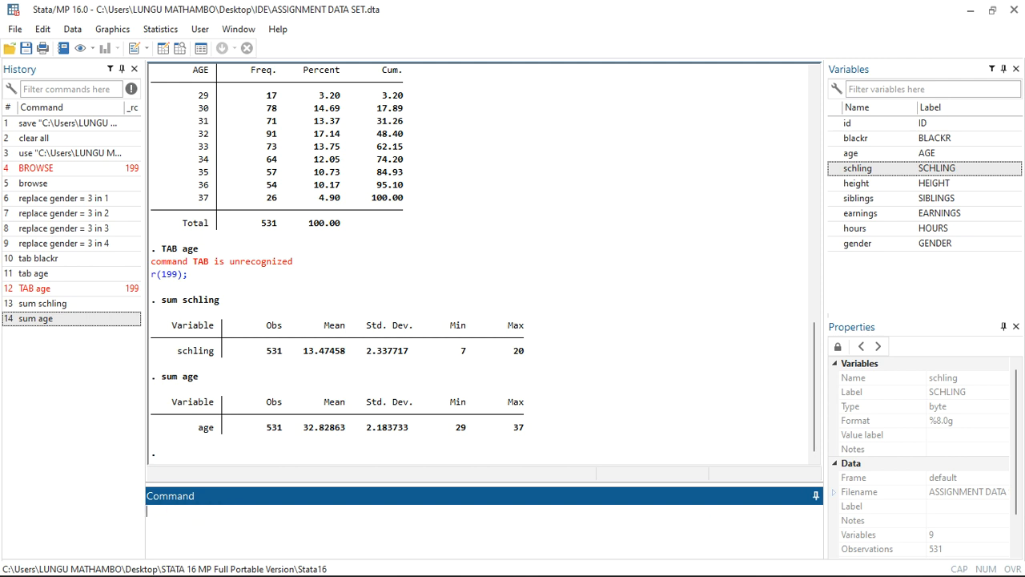
# Run a simple linear regression of earnings on schling with the command regress earnings schling.
pyautogui.write('regress')
pyautogui.press('BackSpace')
pyautogui.press('BackSpace')
pyautogui.press('BackSpace')
pyautogui.press('BackSpace')
pyautogui.write('ress')
pyautogui.click(836, 213)
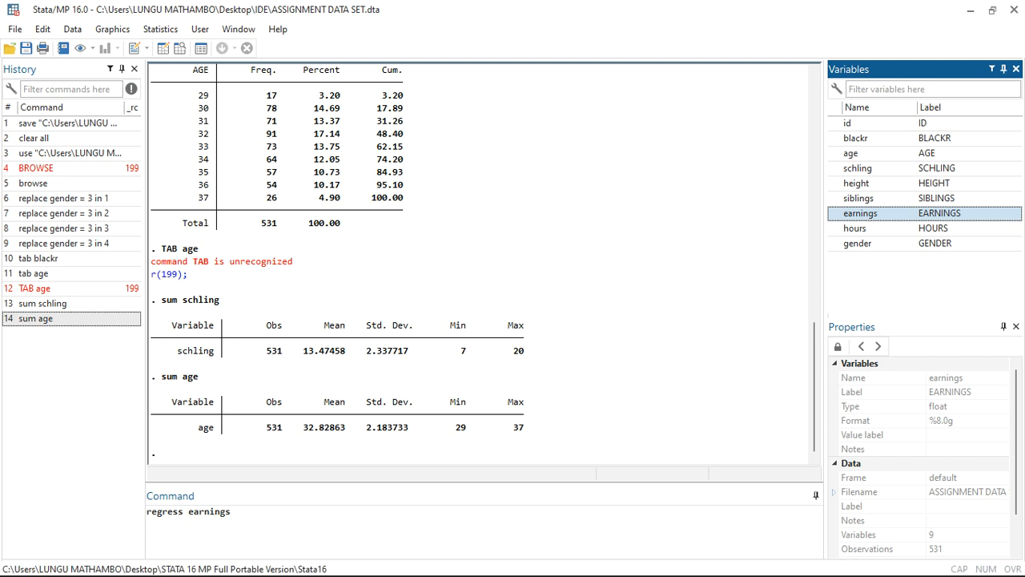
pyautogui.click(232, 512)
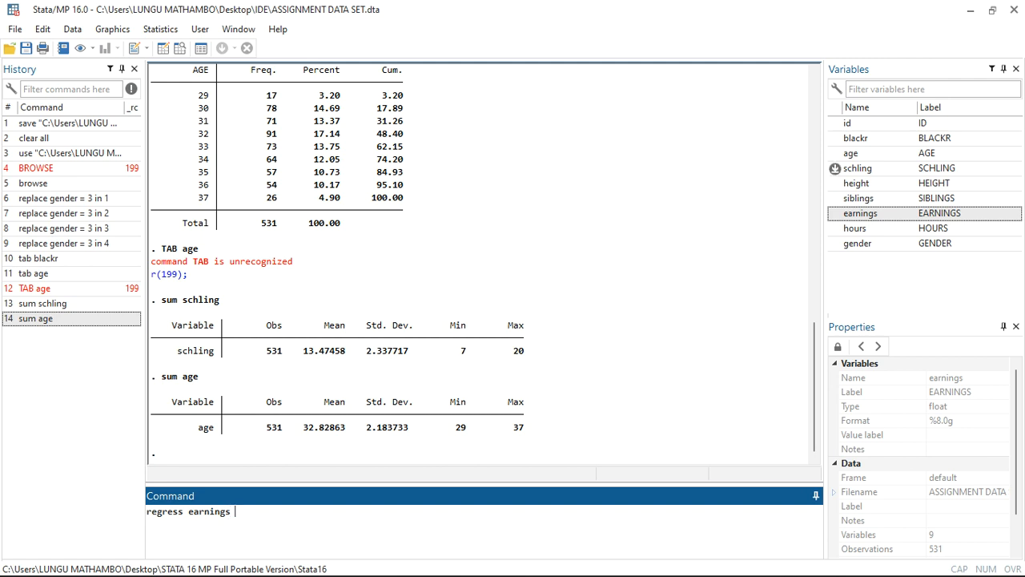
pyautogui.click(834, 168)
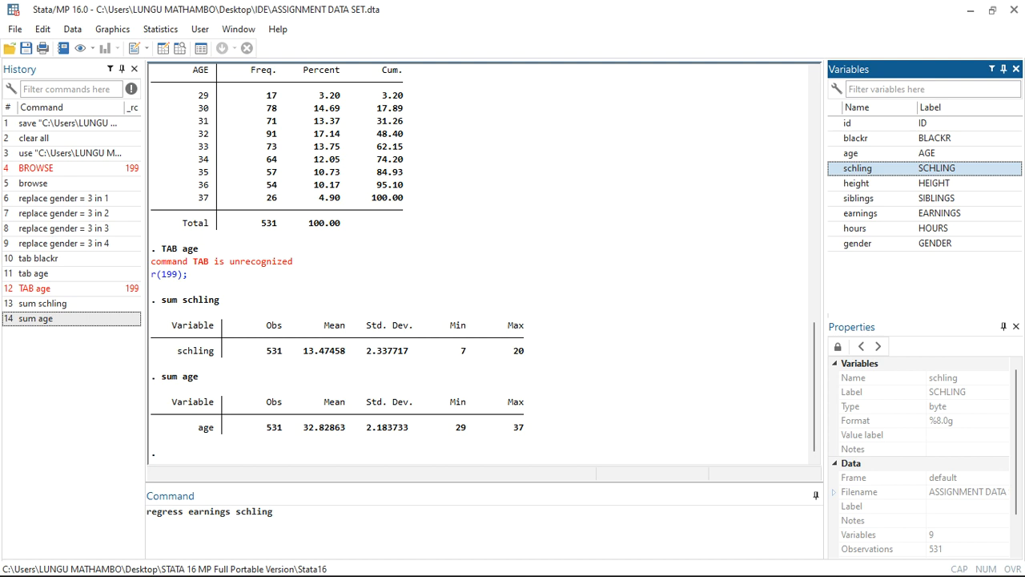
pyautogui.press('Return')
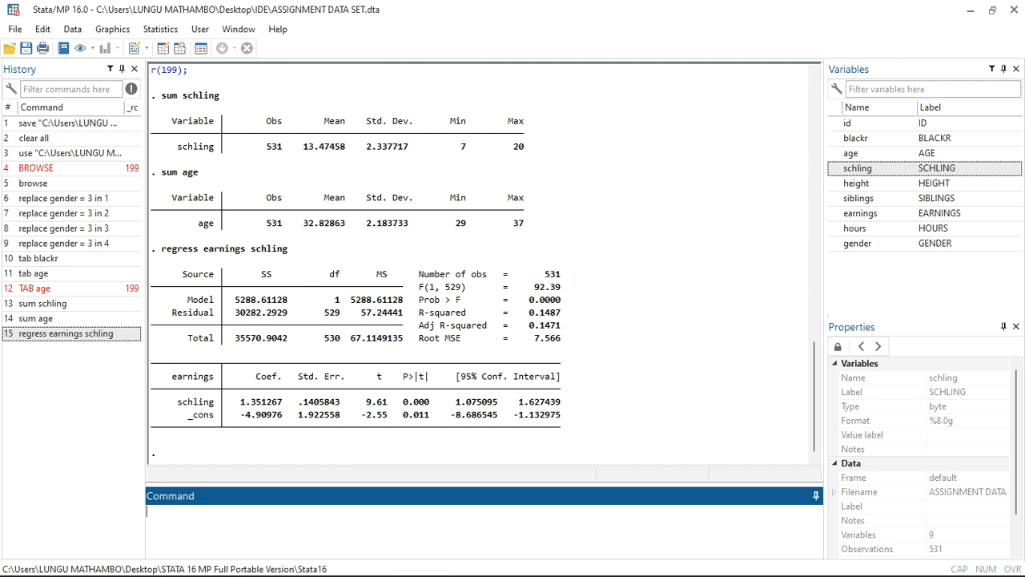
# Examine the R-squared value in the regression output for earnings on schling.
pyautogui.hotkey('alt', 'Tab')
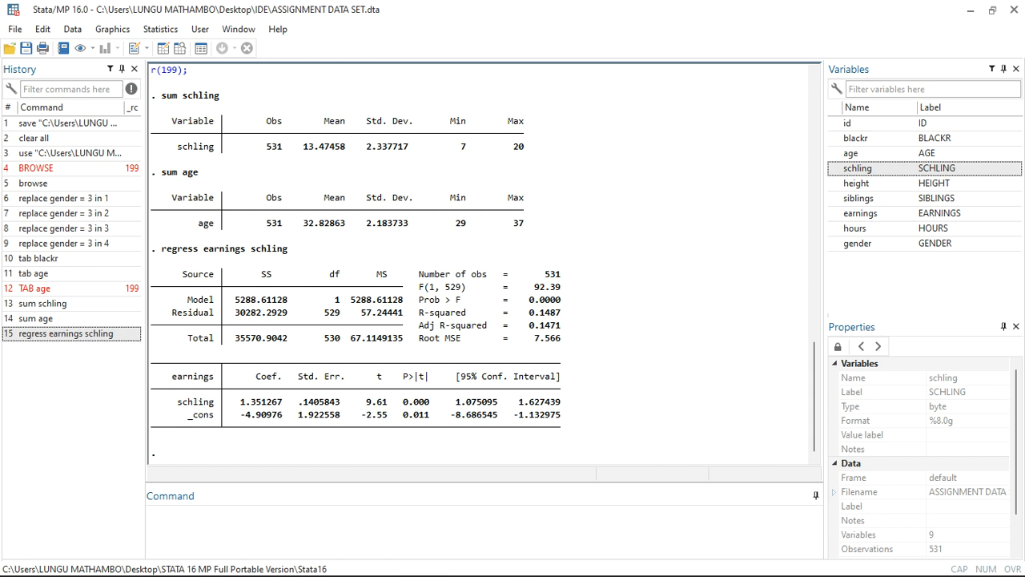
pyautogui.moveTo(525, 312); pyautogui.dragTo(561, 312)
pyautogui.click(552, 313)
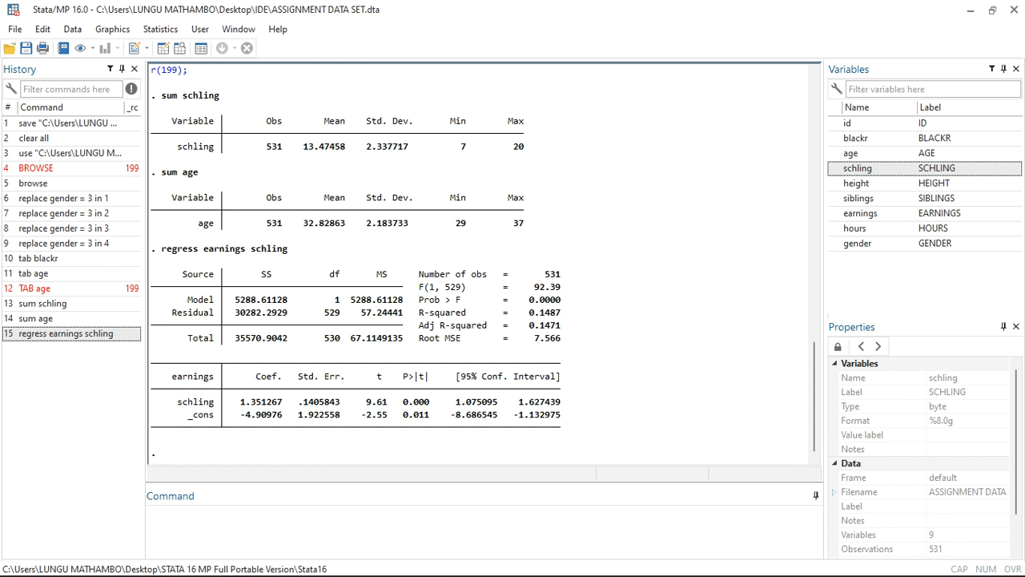
# Start writing the general simple regression equation on the command line with Yi = B0+.
pyautogui.click(321, 519)
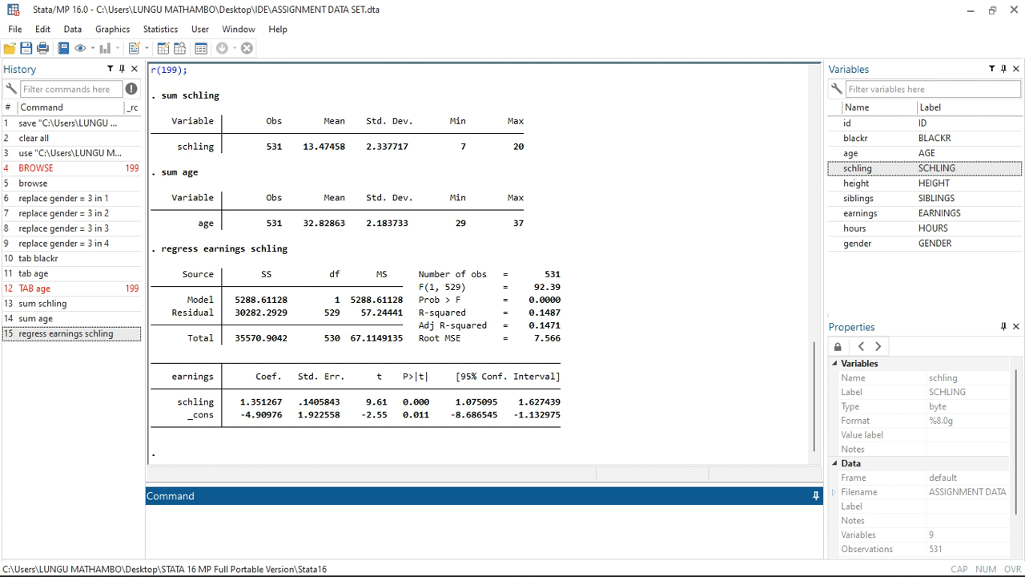
pyautogui.press('capslock')
pyautogui.write('Y')
pyautogui.press('capslock')
pyautogui.write('i =')
pyautogui.press('capslock')
pyautogui.write('B0+')
# Complete the equation with the terms B1X1+ Ei and submit it so it is echoed in the results.
pyautogui.press('capslock')
pyautogui.write('b')
pyautogui.press('BackSpace')
pyautogui.press('capslock')
pyautogui.write('B1X1+ E')
pyautogui.press('capslock')
pyautogui.write('i')
pyautogui.press('Return')
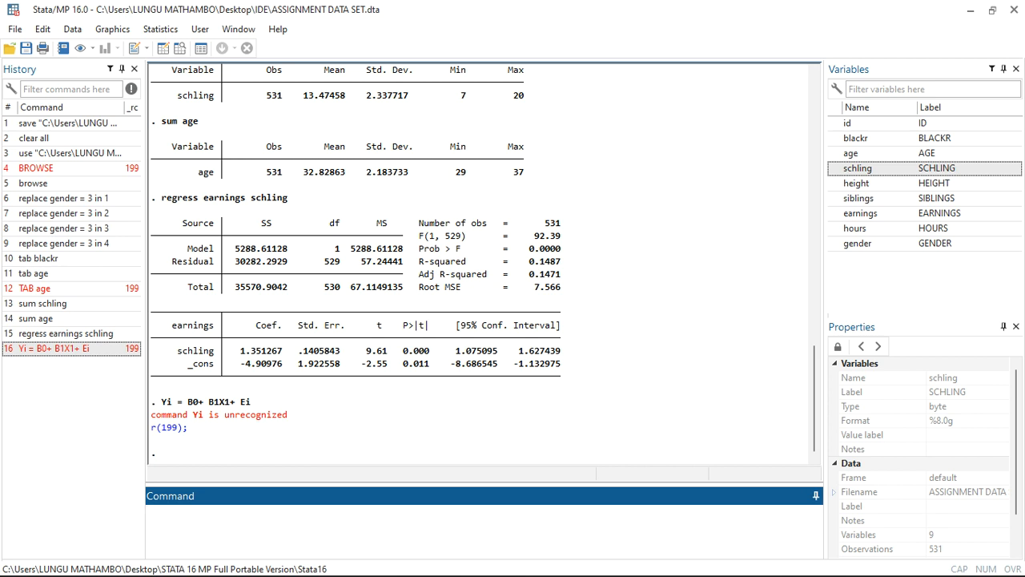
# Copy the echoed equation back onto the command line and trim it to Yi =.
pyautogui.moveTo(252, 401); pyautogui.dragTo(160, 401)
pyautogui.hotkey('ctrl', 'c')
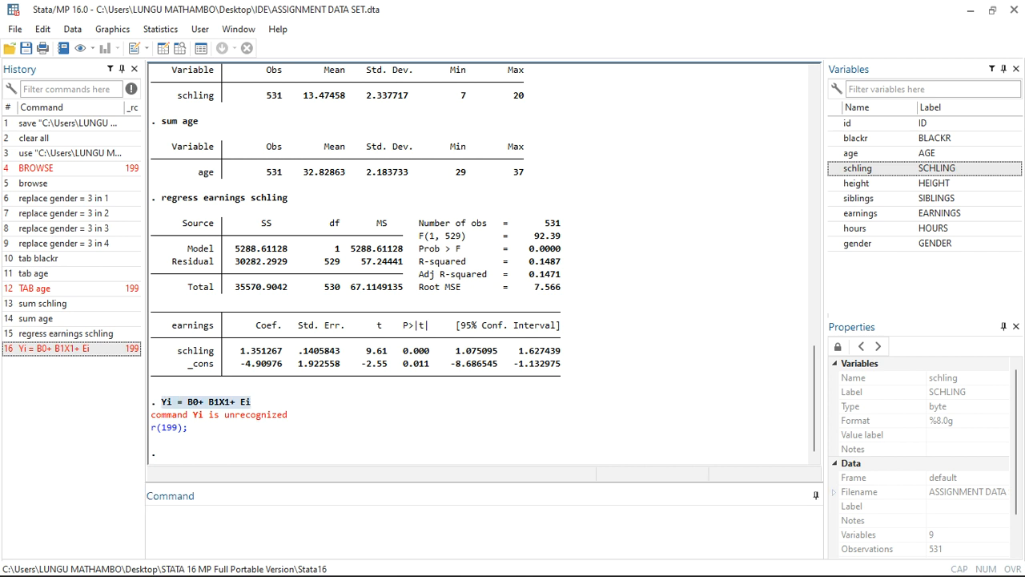
pyautogui.click(189, 521)
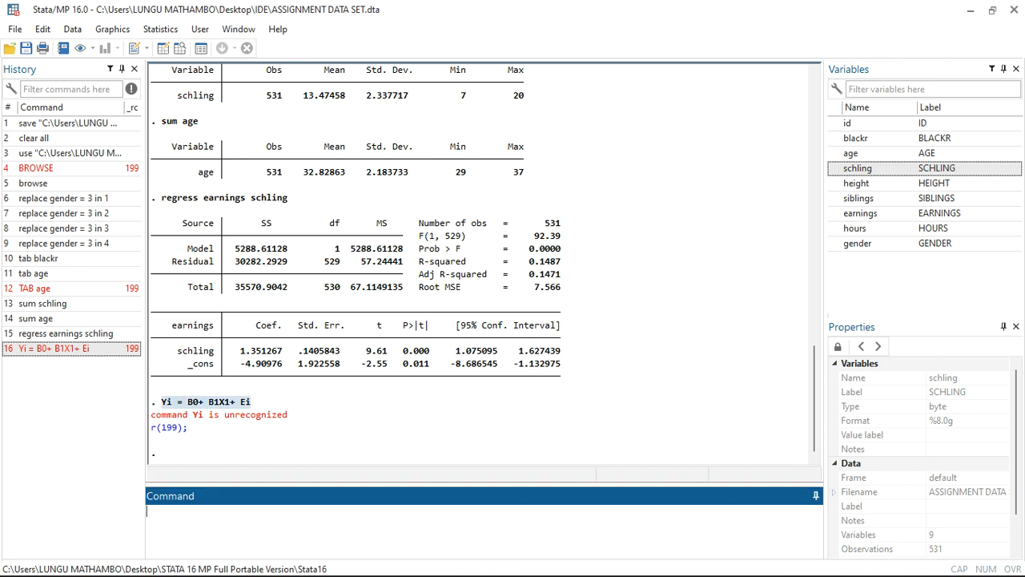
pyautogui.hotkey('ctrl', 'v')
pyautogui.tripleClick(231, 511)
pyautogui.click(235, 511)
pyautogui.press('BackSpace')
pyautogui.press('BackSpace')
pyautogui.press('BackSpace')
pyautogui.press('BackSpace')
pyautogui.press('BackSpace')
pyautogui.press('BackSpace')
pyautogui.press('BackSpace')
pyautogui.press('BackSpace')
pyautogui.press('BackSpace')
pyautogui.press('BackSpace')
pyautogui.press('BackSpace')
pyautogui.press('BackSpace')
pyautogui.press('BackSpace')
# Insert the _cons coefficient -4.90976 from the regression output as the intercept, followed by a plus sign.
pyautogui.moveTo(235, 364); pyautogui.dragTo(286, 363)
pyautogui.hotkey('ctrl', 'c')
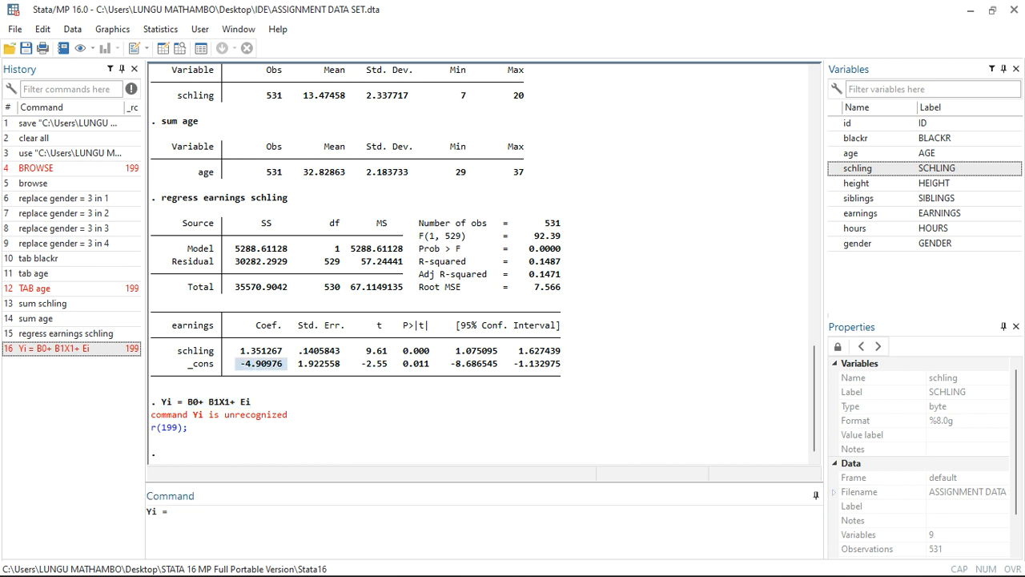
pyautogui.click(173, 511)
pyautogui.hotkey('ctrl', 'v')
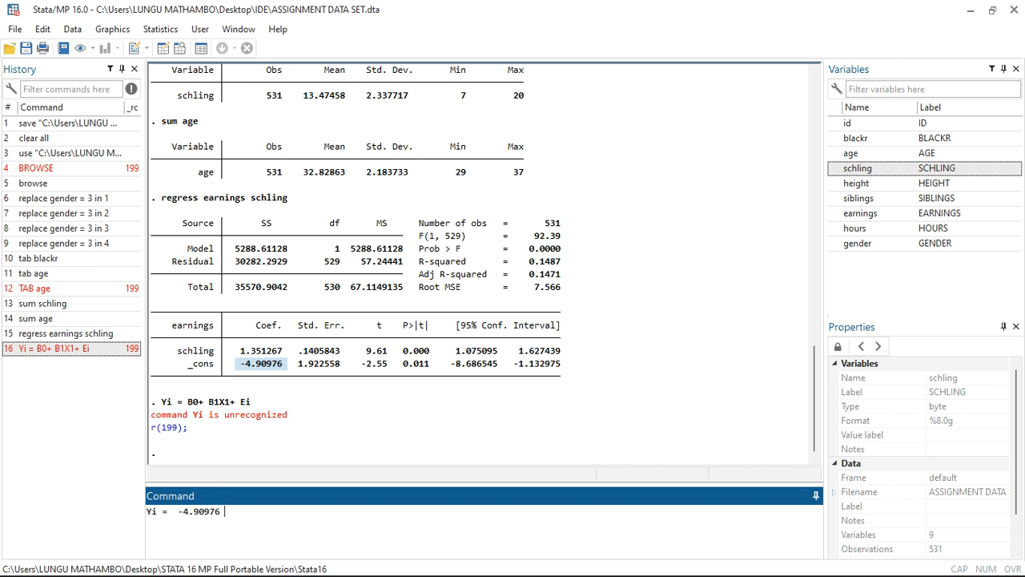
pyautogui.write('+')
# Add the schling coefficient 1.351267 from the regression output, followed by x1+ Ei, to the fitted equation.
pyautogui.moveTo(283, 350); pyautogui.dragTo(236, 350)
pyautogui.hotkey('ctrl', 'c')
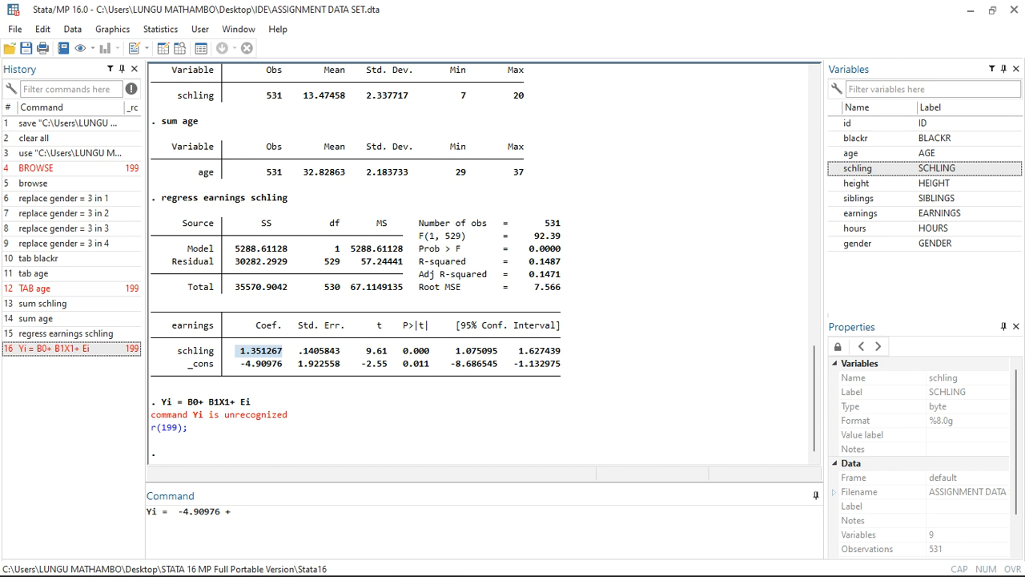
pyautogui.click(231, 511)
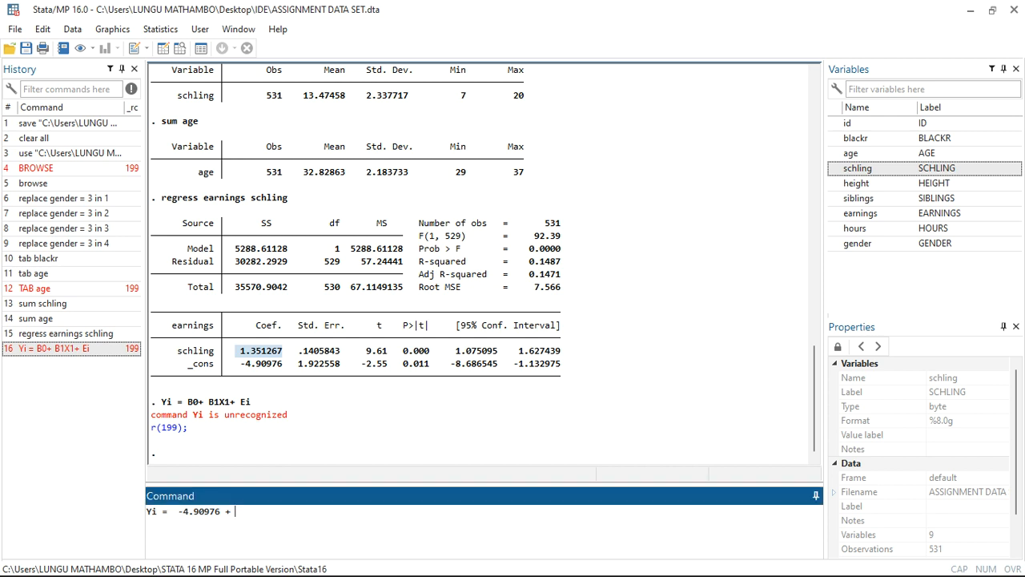
pyautogui.hotkey('ctrl', 'v')
pyautogui.write('x')
pyautogui.write('1+ ')
pyautogui.write('E')
pyautogui.press('capslock')
pyautogui.write('I')
pyautogui.press('BackSpace')
pyautogui.press('capslock')
pyautogui.write('i')
# Replace x1 with schling and Yi with earnings in the fitted equation.
pyautogui.click(293, 511)
pyautogui.press('BackSpace')
pyautogui.press('BackSpace')
pyautogui.write('schling')
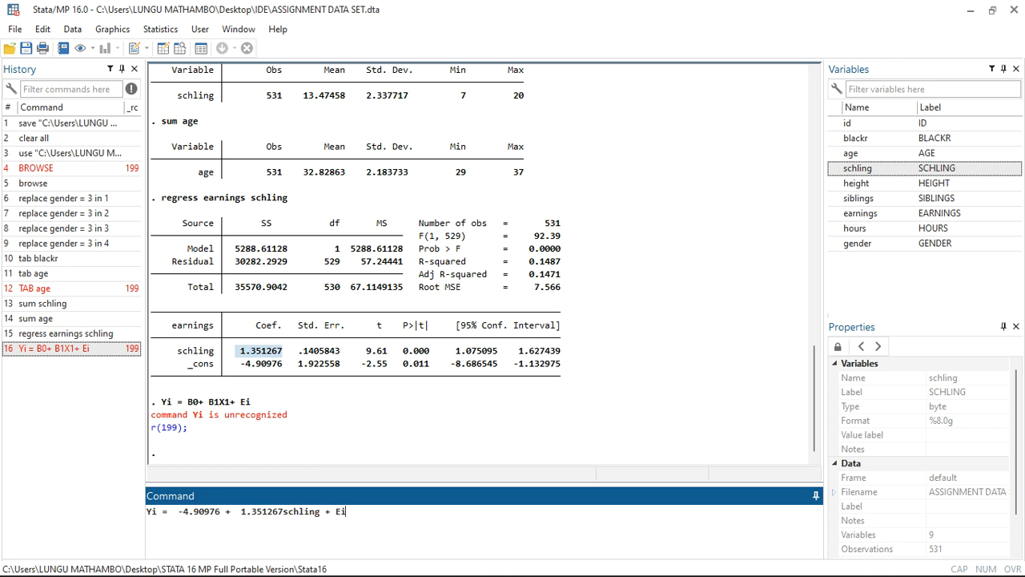
pyautogui.press('BackSpace')
pyautogui.press('BackSpace')
pyautogui.write('earnings')
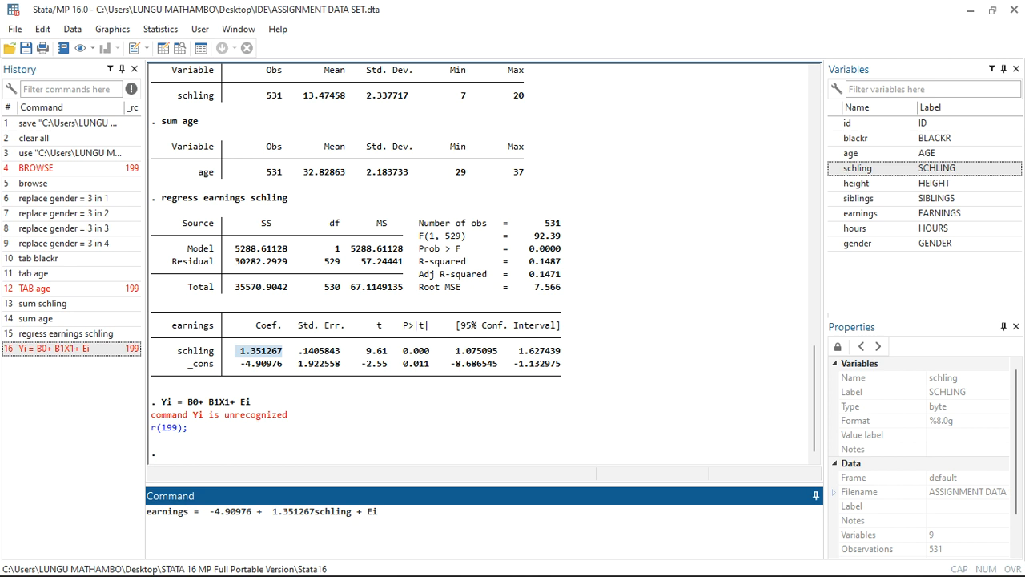
pyautogui.moveTo(378, 512); pyautogui.dragTo(148, 512)
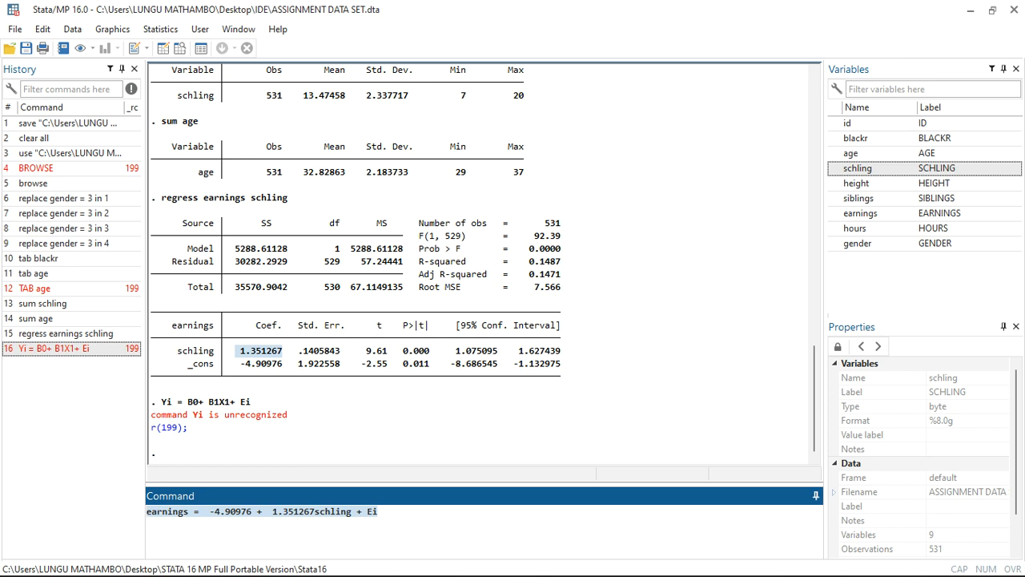
pyautogui.click(378, 512)
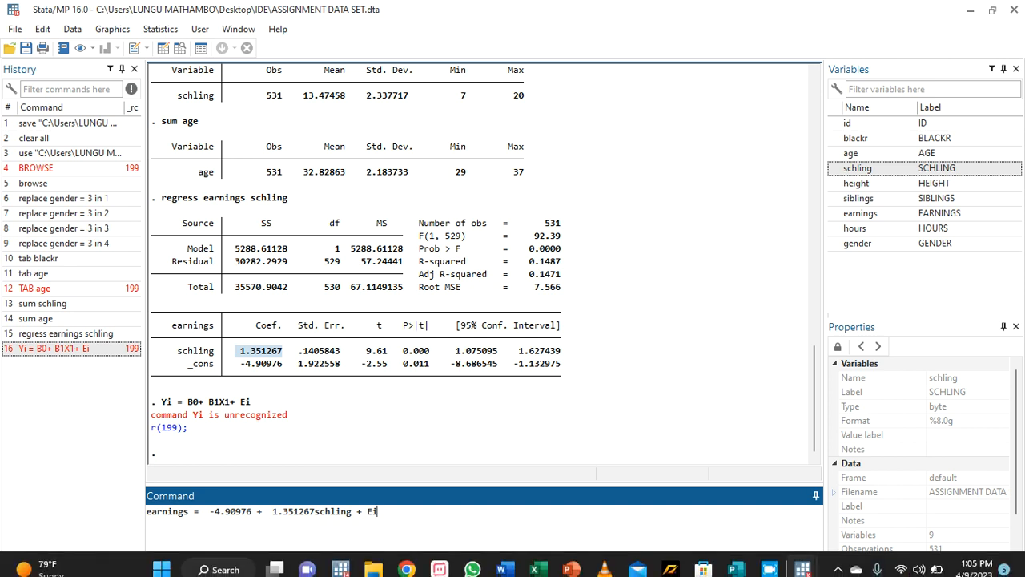
# Switch to the Google Meet call, mute and unmute the microphone, and return to Stata.
pyautogui.moveTo(407, 559)
pyautogui.click(324, 473)
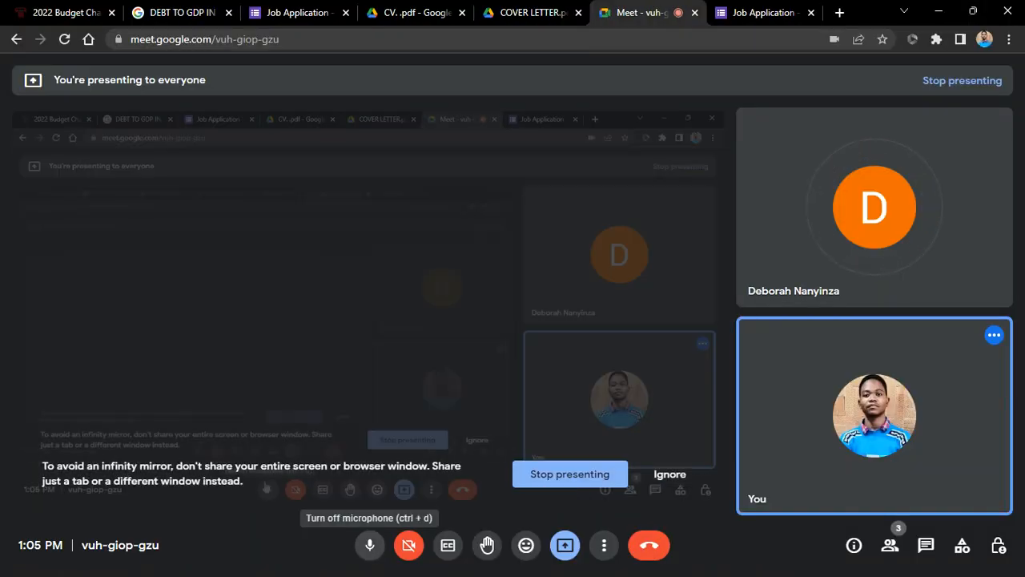
pyautogui.click(370, 544)
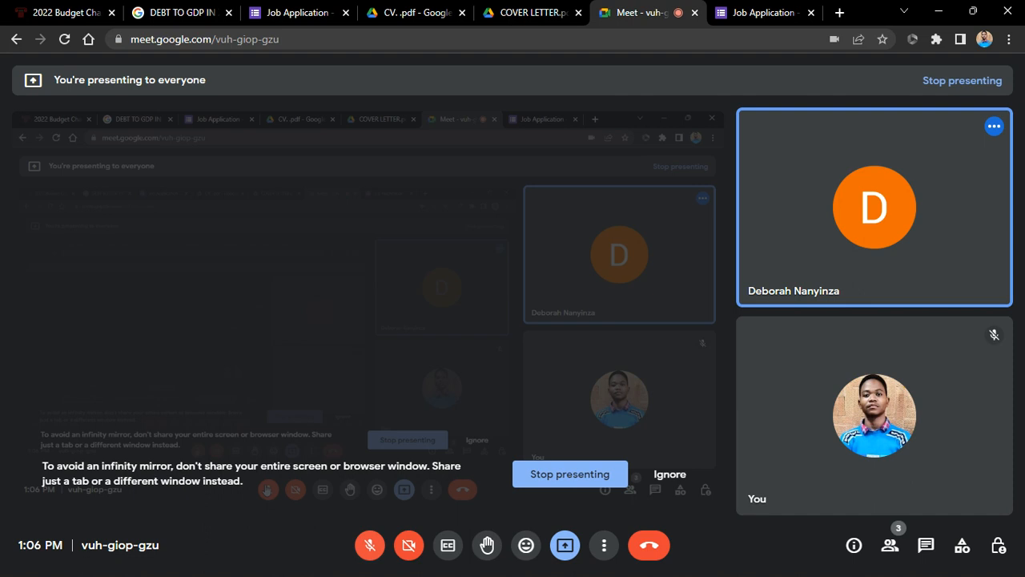
pyautogui.hotkey('ctrl', 'd')
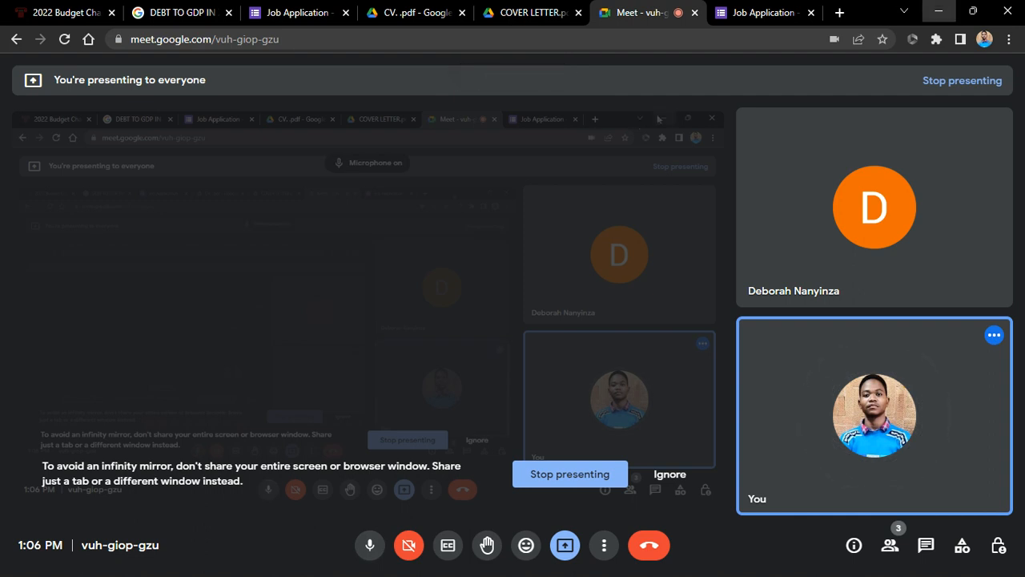
pyautogui.click(939, 11)
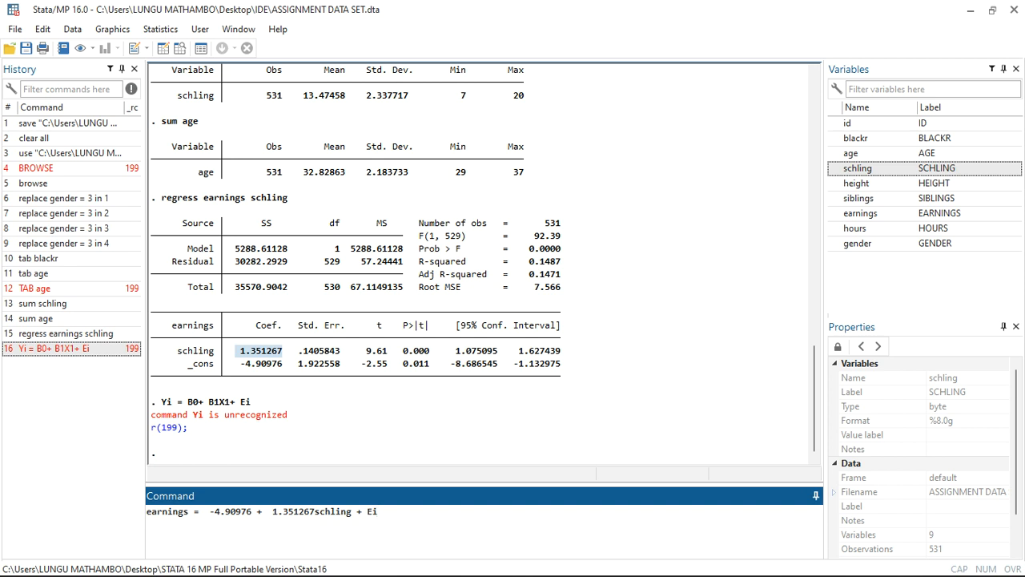
# Erase the unexecuted fitted equation and remove the dataset from memory with the clear command.
pyautogui.press('BackSpace')
pyautogui.press('BackSpace')
pyautogui.press('BackSpace')
pyautogui.press('BackSpace')
pyautogui.press('BackSpace')
pyautogui.press('BackSpace')
pyautogui.press('BackSpace')
pyautogui.press('BackSpace')
pyautogui.press('BackSpace')
pyautogui.press('BackSpace')
pyautogui.press('BackSpace')
pyautogui.press('BackSpace')
pyautogui.press('BackSpace')
pyautogui.press('BackSpace')
pyautogui.press('BackSpace')
pyautogui.press('BackSpace')
pyautogui.press('BackSpace')
pyautogui.press('BackSpace')
pyautogui.press('BackSpace')
pyautogui.press('BackSpace')
pyautogui.press('BackSpace')
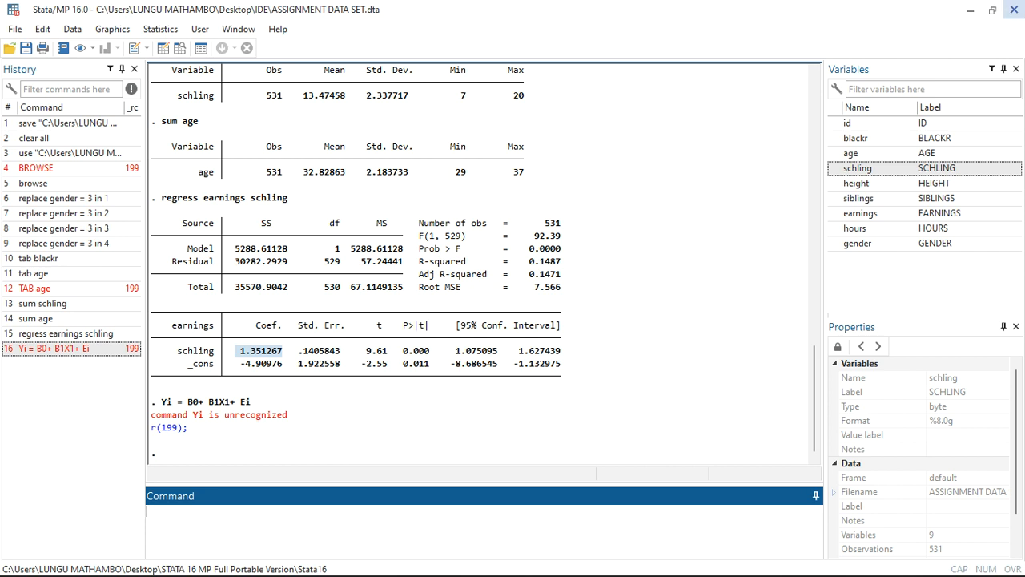
pyautogui.write('clear')
pyautogui.press('Return')
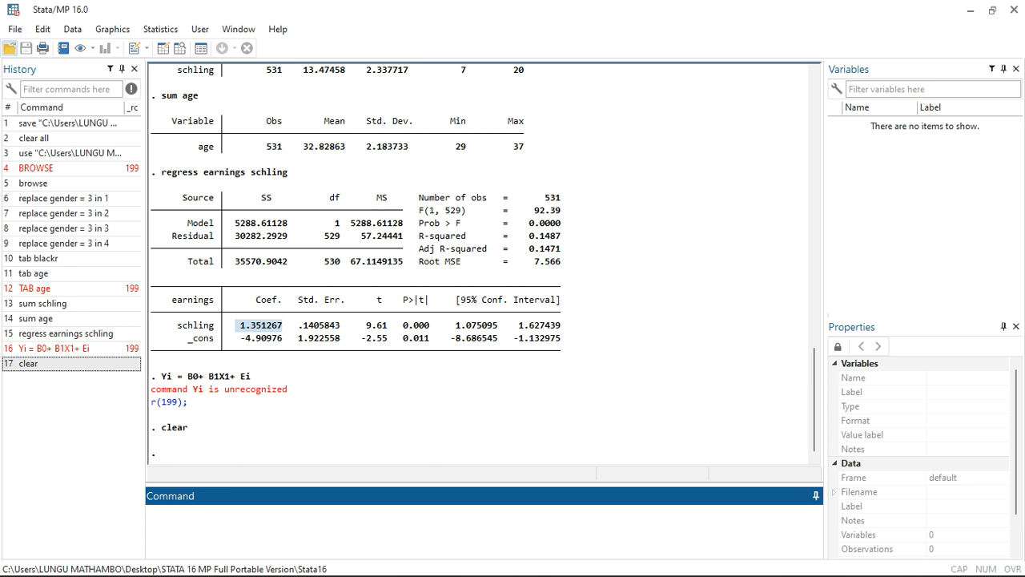
# Open the Stata dataset dated 11/28/2022 8:20 PM from the RESEARCH DATA folder on the Desktop.
pyautogui.click(10, 48)
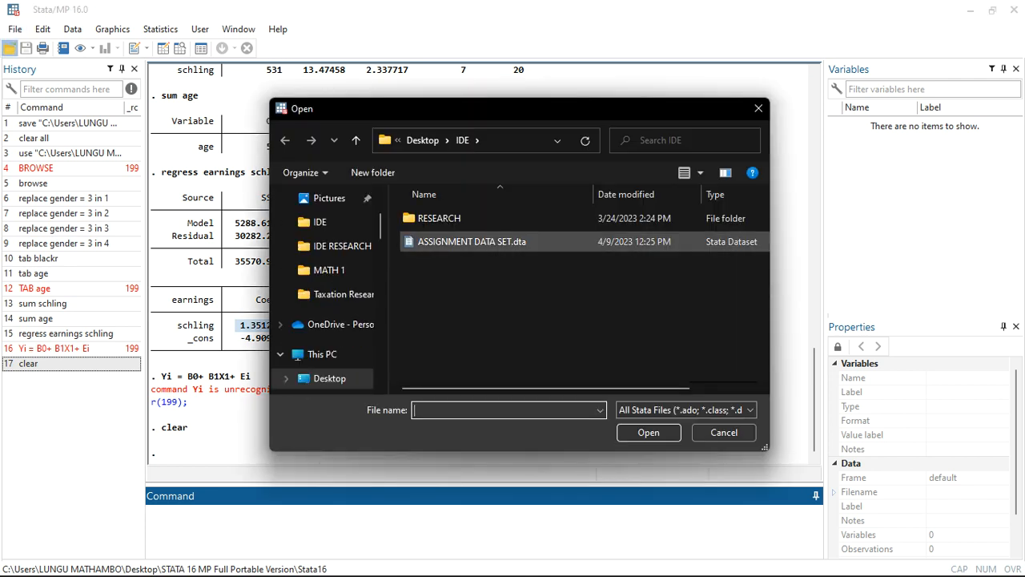
pyautogui.click(324, 354)
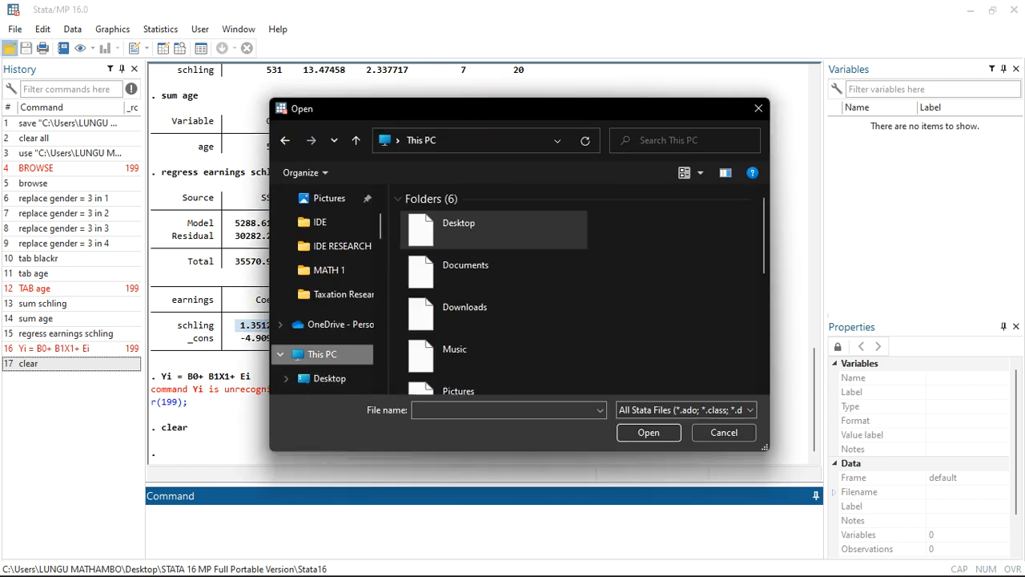
pyautogui.scroll(-5, 493, 321)
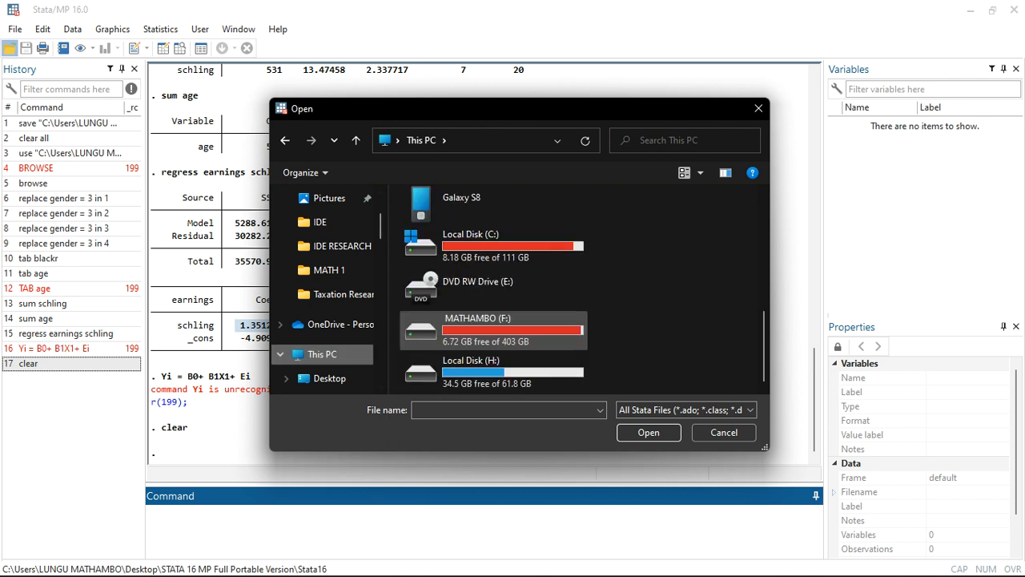
pyautogui.scroll(5, 493, 345)
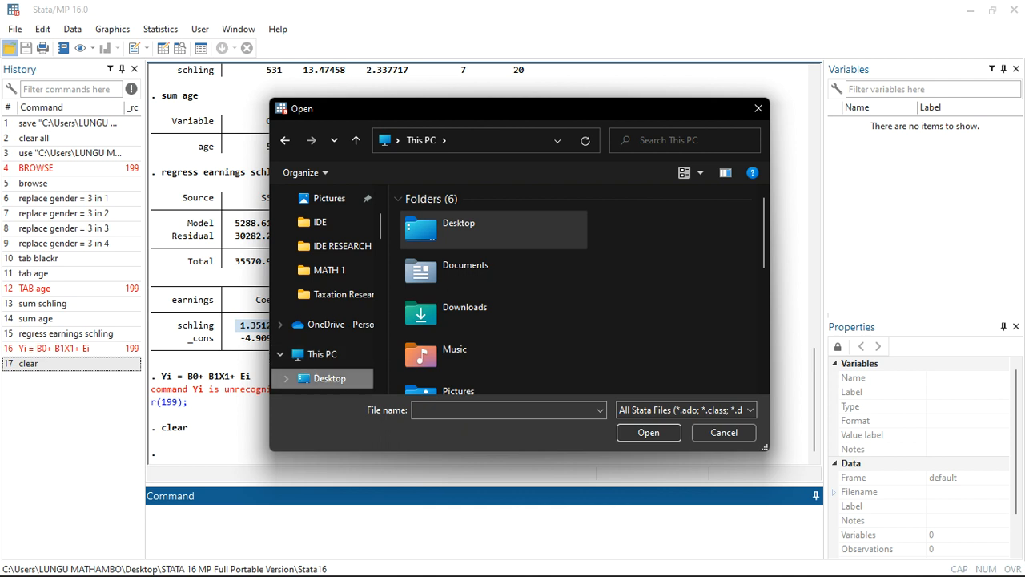
pyautogui.click(329, 378)
pyautogui.scroll(-2, 451, 322)
pyautogui.scroll(-2, 451, 323)
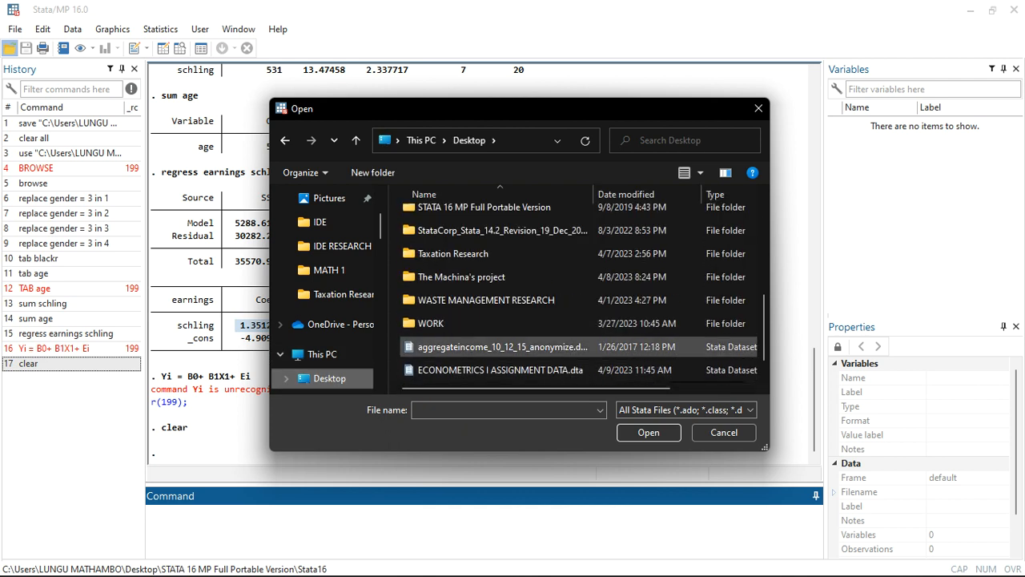
pyautogui.scroll(3, 481, 320)
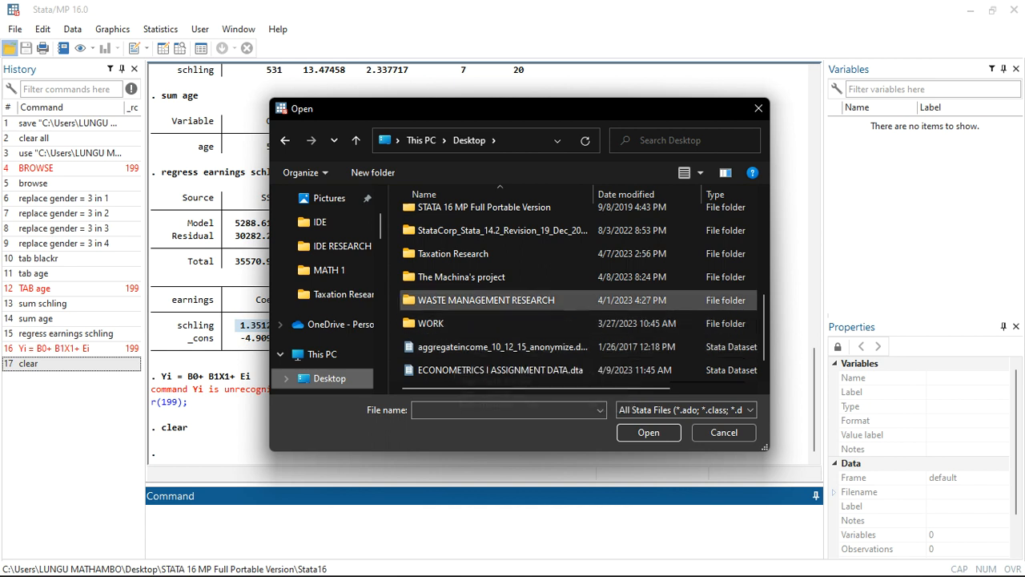
pyautogui.scroll(-1, 480, 320)
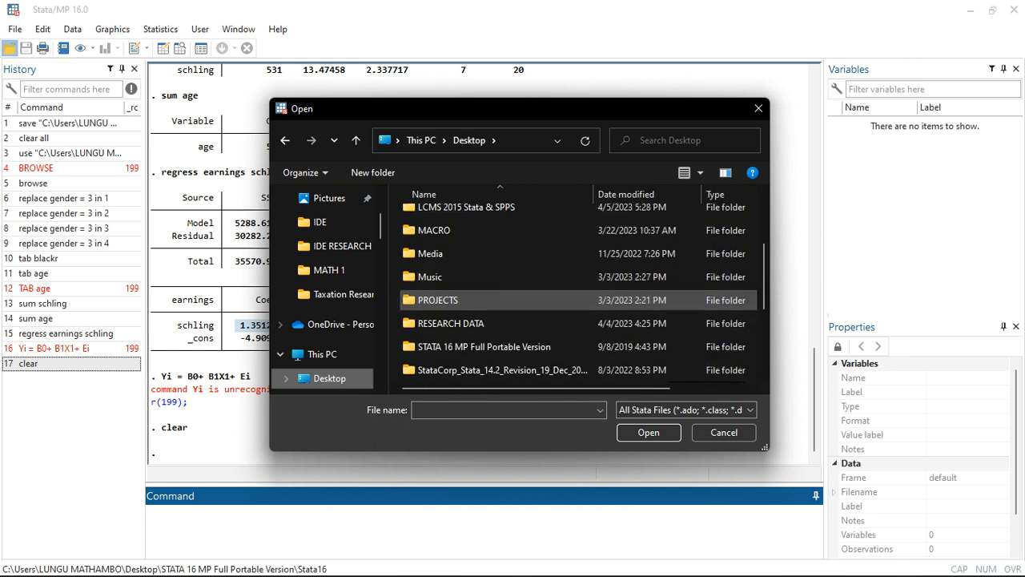
pyautogui.doubleClick(448, 323)
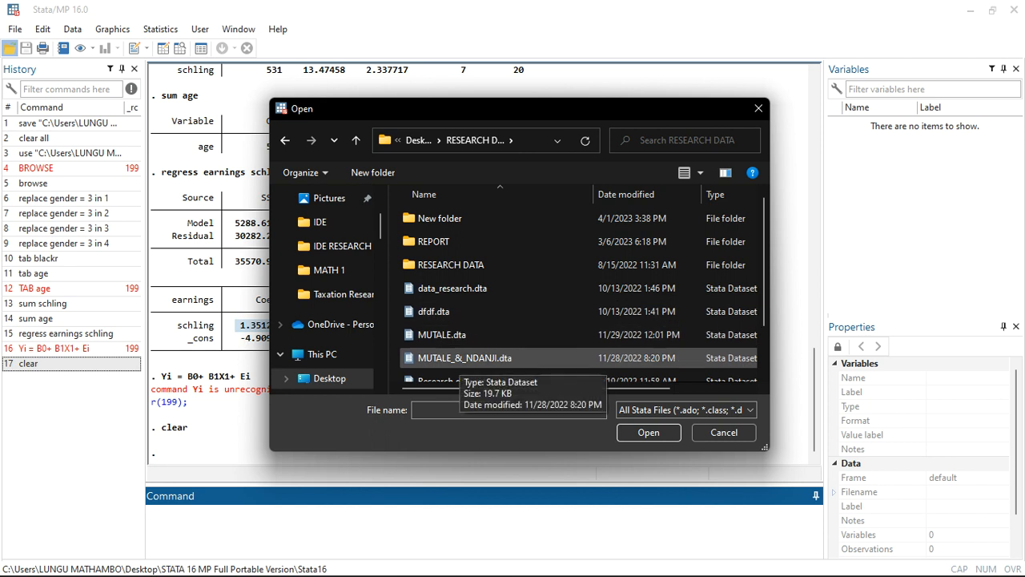
pyautogui.doubleClick(465, 358)
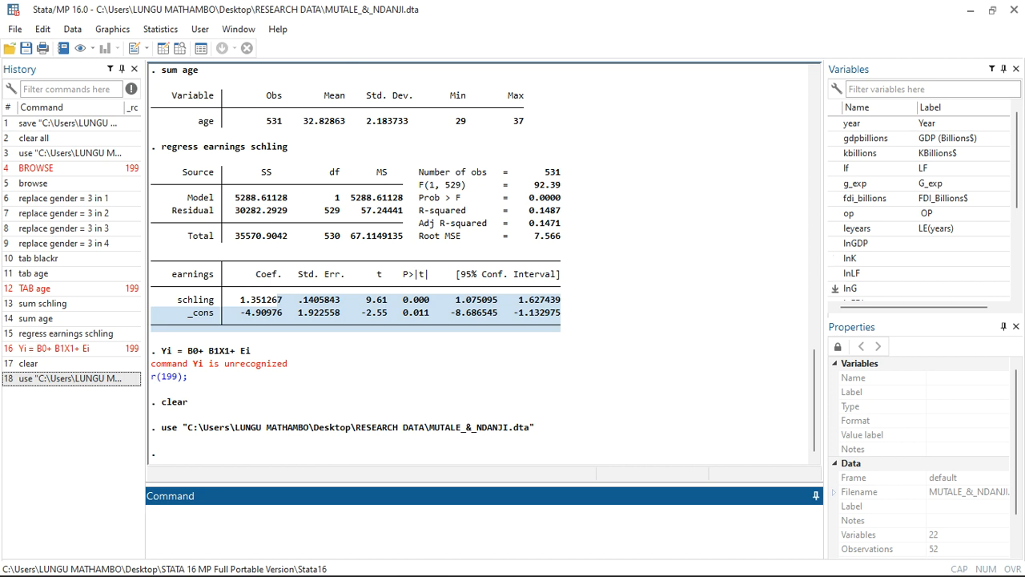
# Regress lnGDP on lnK, lnLF, lnG, lnFDI and lnLE with the reg command.
pyautogui.scroll(-2, 881, 288)
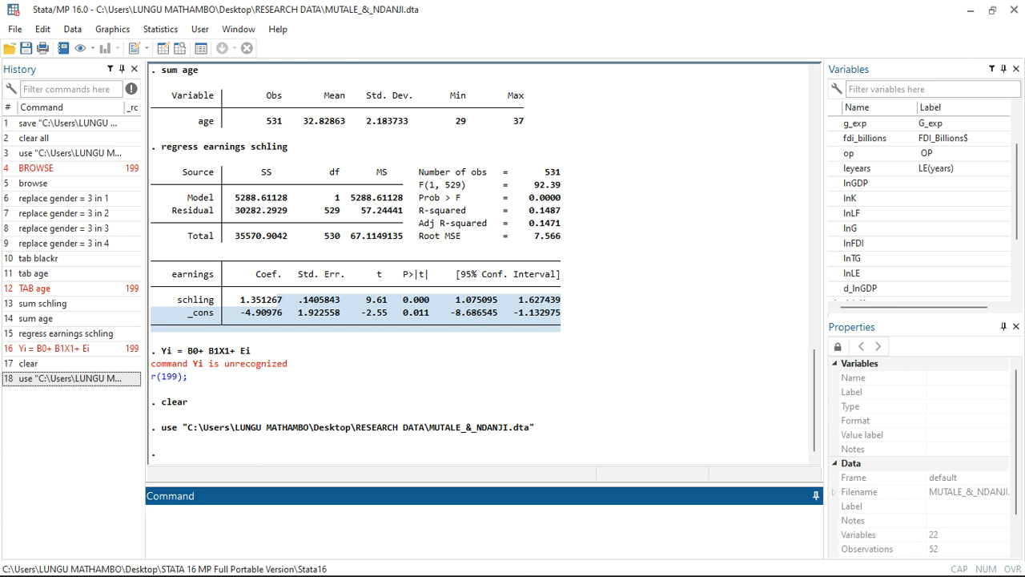
pyautogui.scroll(-2, 881, 287)
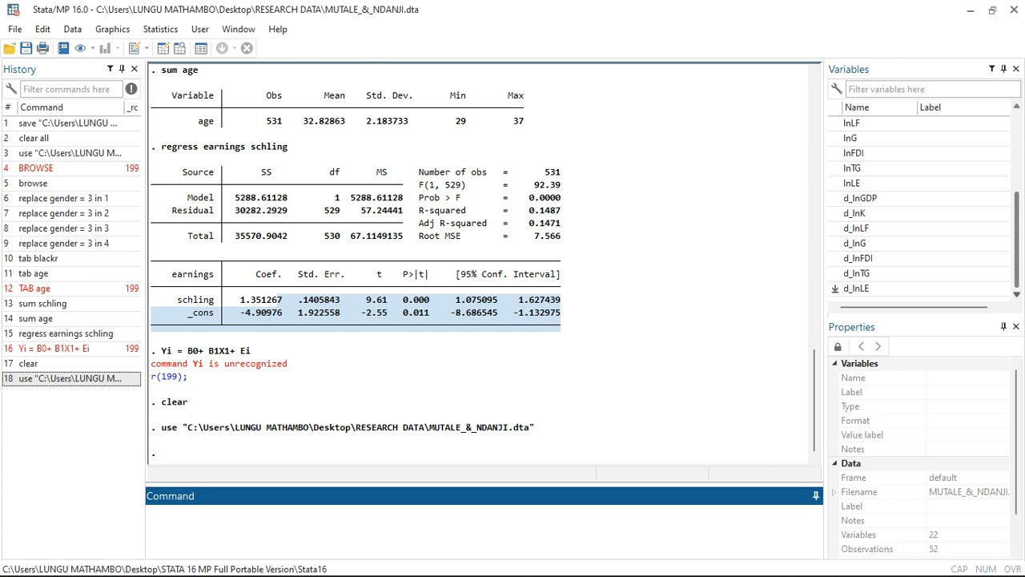
pyautogui.write('reg')
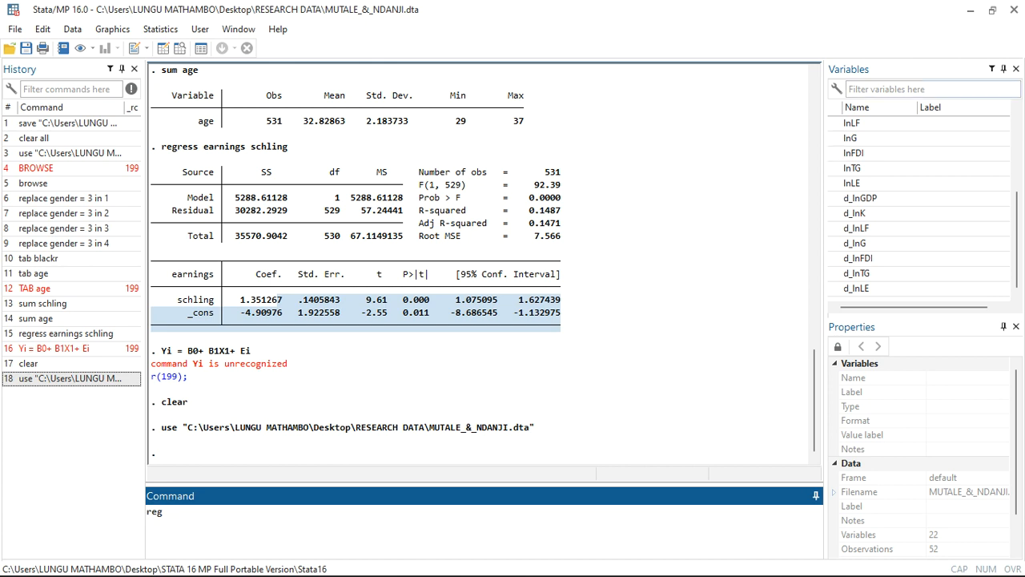
pyautogui.scroll(1, 921, 200)
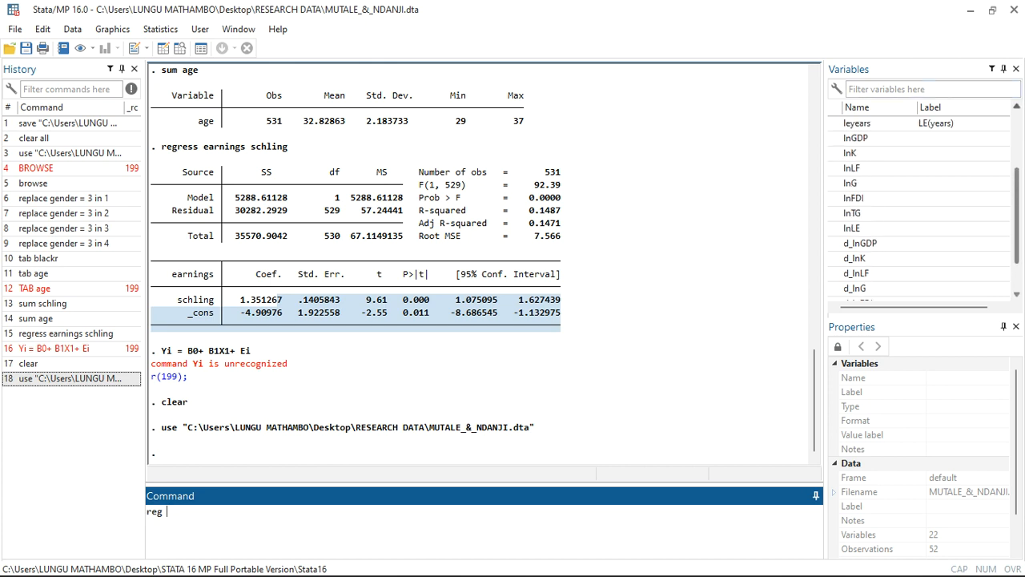
pyautogui.doubleClick(855, 138)
pyautogui.doubleClick(855, 153)
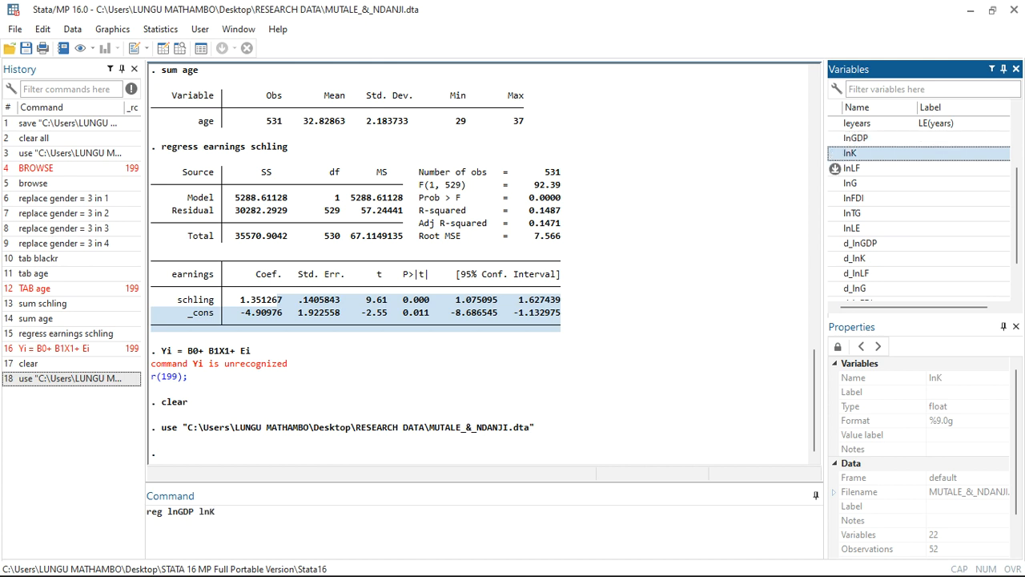
pyautogui.doubleClick(852, 168)
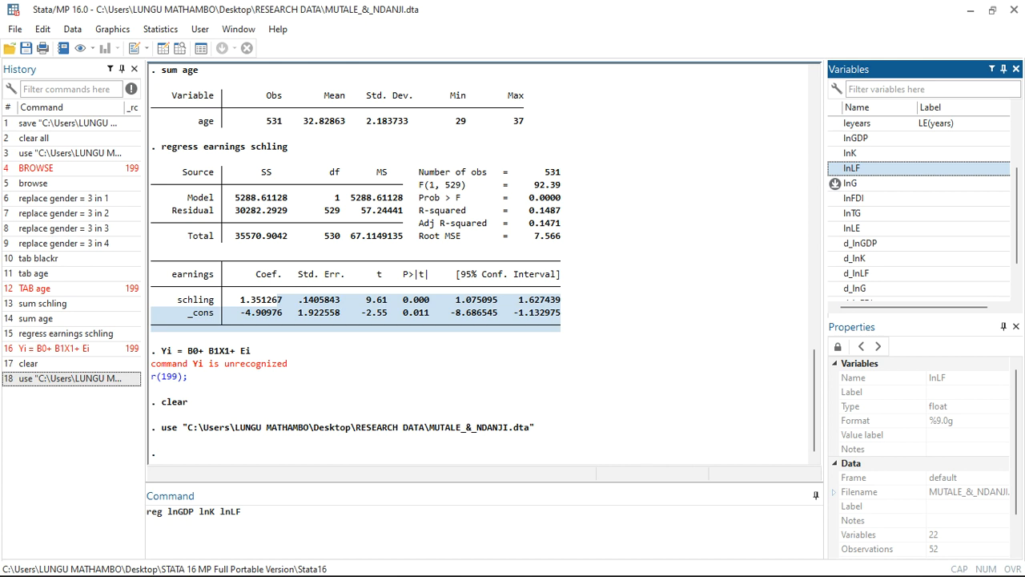
pyautogui.doubleClick(835, 183)
pyautogui.doubleClick(835, 198)
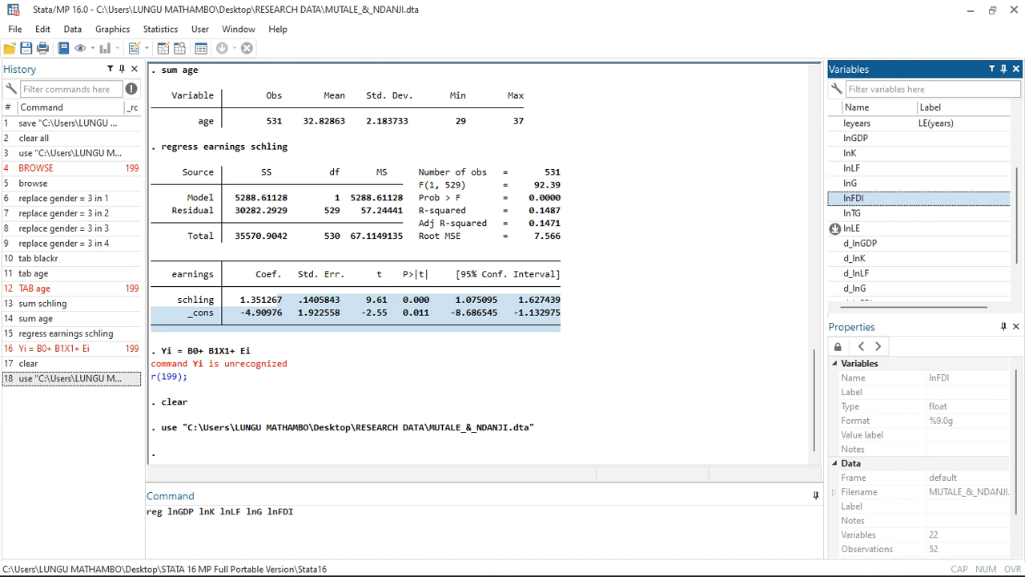
pyautogui.doubleClick(835, 228)
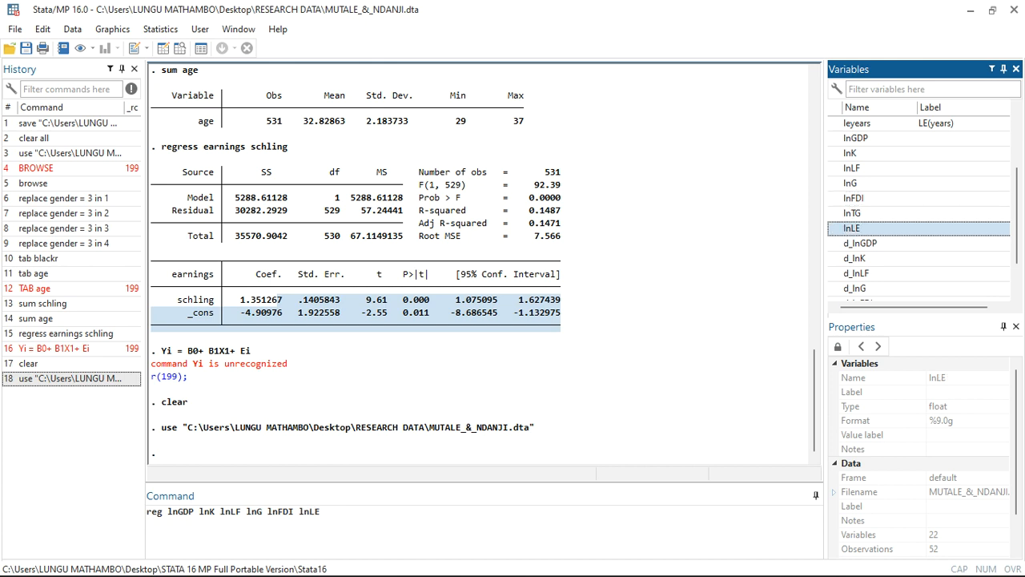
pyautogui.press('Return')
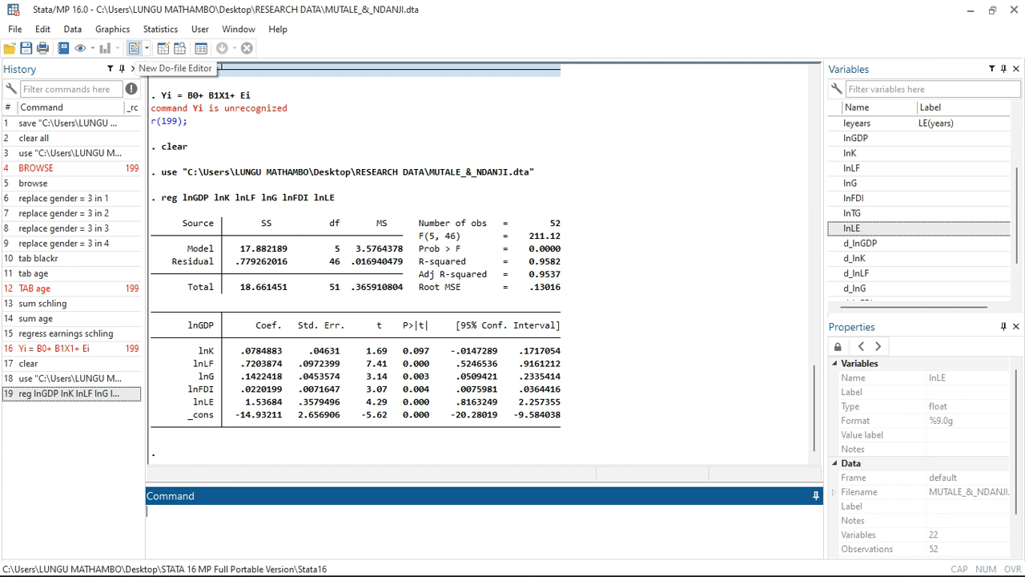
# Open a new blank do-file in the Do-file Editor.
pyautogui.click(134, 48)
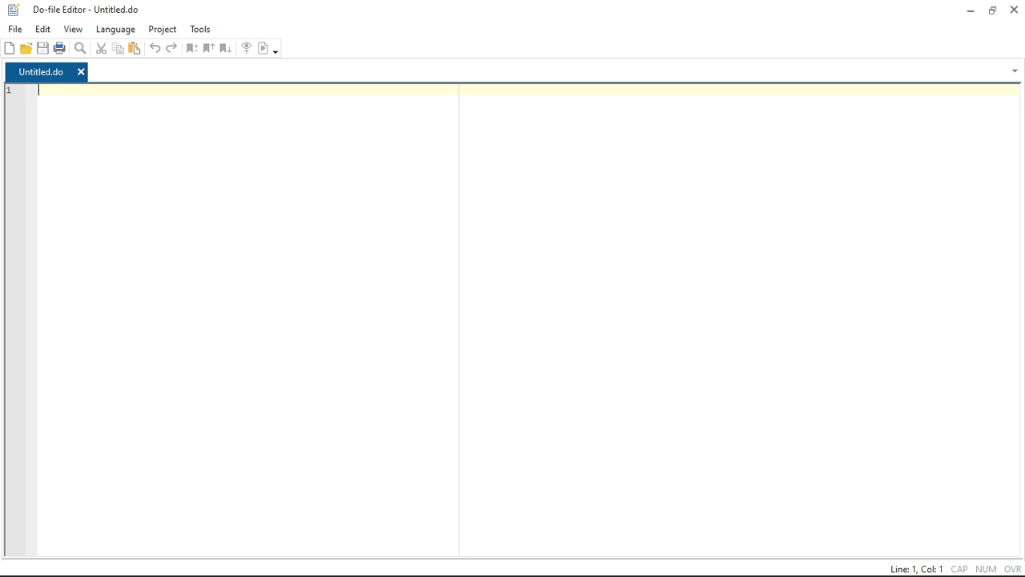
pyautogui.click(970, 10)
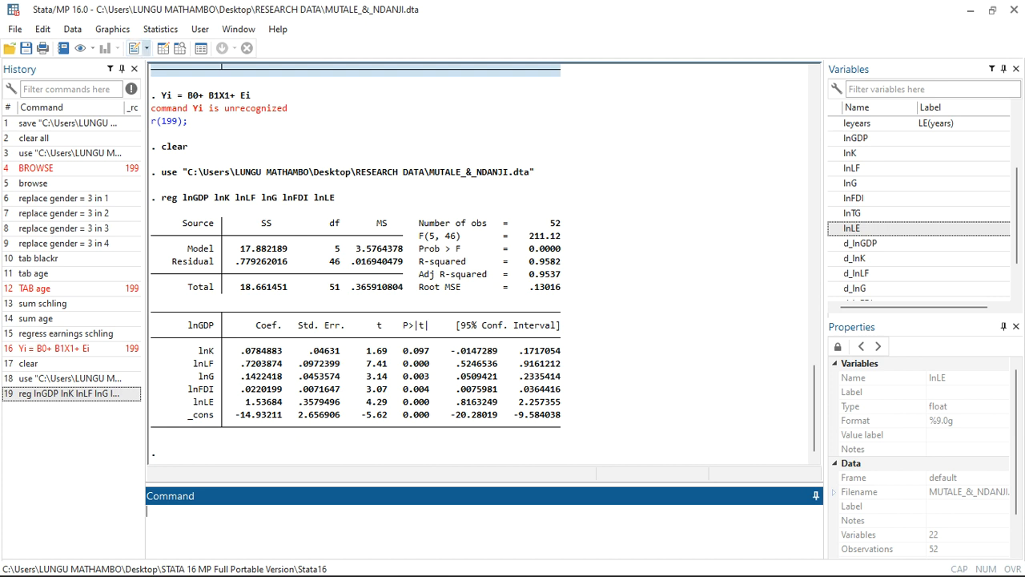
pyautogui.click(135, 48)
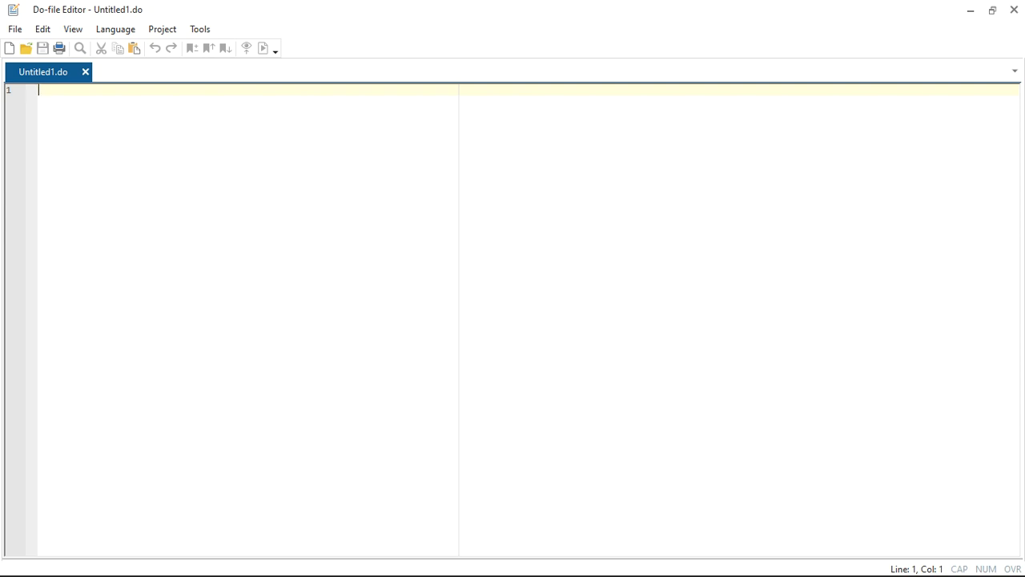
pyautogui.write('hhffgfgdhjdvfyfvyvccb')
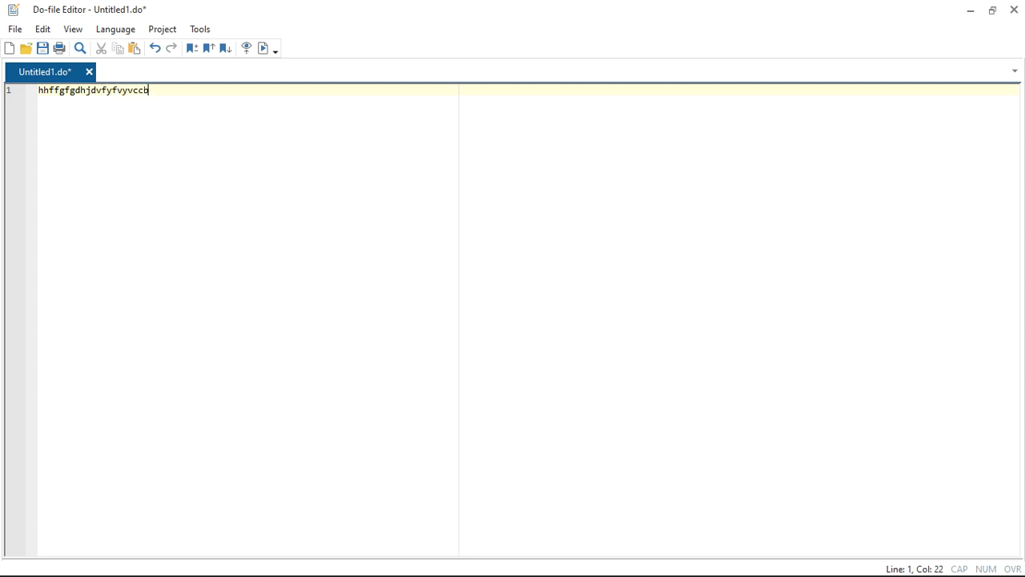
pyautogui.press('BackSpace')
pyautogui.press('BackSpace')
pyautogui.press('BackSpace')
pyautogui.press('BackSpace')
pyautogui.press('BackSpace')
pyautogui.press('BackSpace')
pyautogui.press('BackSpace')
pyautogui.press('BackSpace')
pyautogui.press('BackSpace')
pyautogui.press('BackSpace')
pyautogui.press('BackSpace')
pyautogui.press('BackSpace')
pyautogui.press('BackSpace')
pyautogui.press('BackSpace')
pyautogui.press('BackSpace')
pyautogui.press('BackSpace')
pyautogui.press('BackSpace')
pyautogui.press('BackSpace')
pyautogui.press('BackSpace')
pyautogui.press('BackSpace')
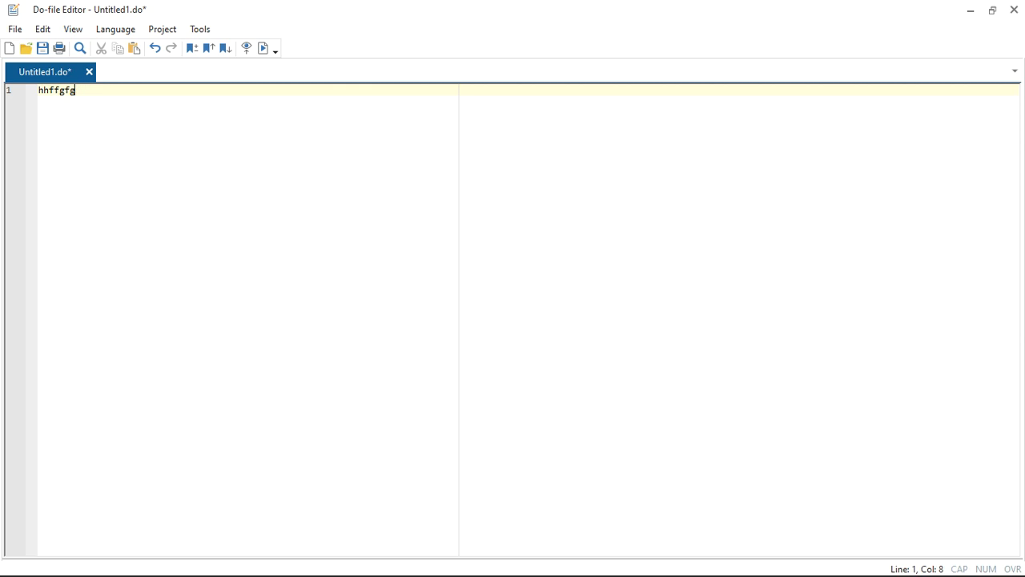
pyautogui.write('/////gdgdjhshgd')
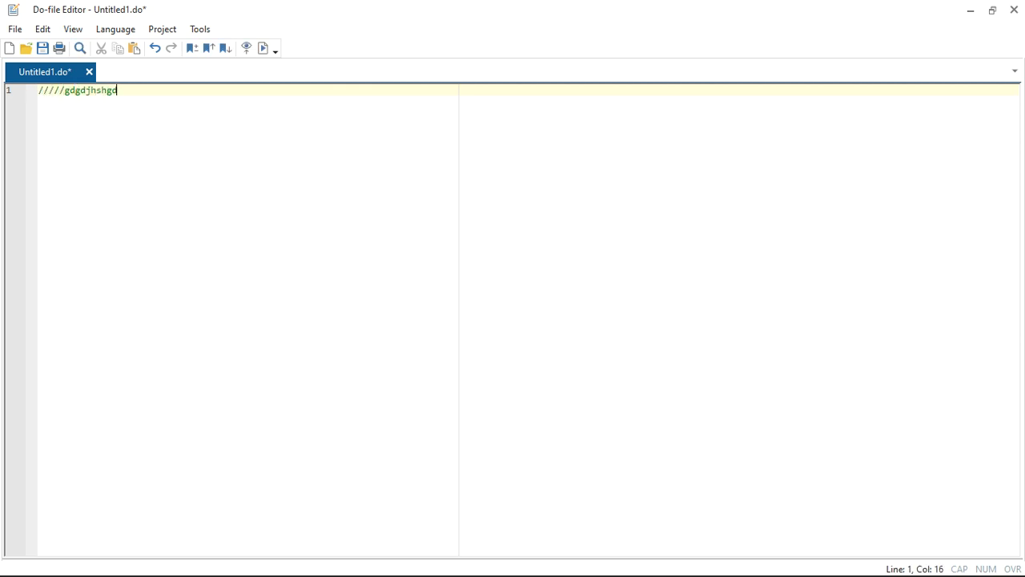
pyautogui.write('dyddjh')
pyautogui.press('BackSpace')
pyautogui.press('BackSpace')
pyautogui.press('BackSpace')
pyautogui.press('BackSpace')
pyautogui.press('BackSpace')
pyautogui.press('BackSpace')
pyautogui.press('BackSpace')
pyautogui.press('BackSpace')
pyautogui.press('BackSpace')
pyautogui.press('BackSpace')
pyautogui.press('BackSpace')
pyautogui.press('BackSpace')
pyautogui.press('BackSpace')
pyautogui.press('BackSpace')
pyautogui.press('BackSpace')
pyautogui.press('BackSpace')
pyautogui.press('BackSpace')
pyautogui.press('BackSpace')
pyautogui.press('BackSpace')
pyautogui.press('BackSpace')
pyautogui.press('BackSpace')
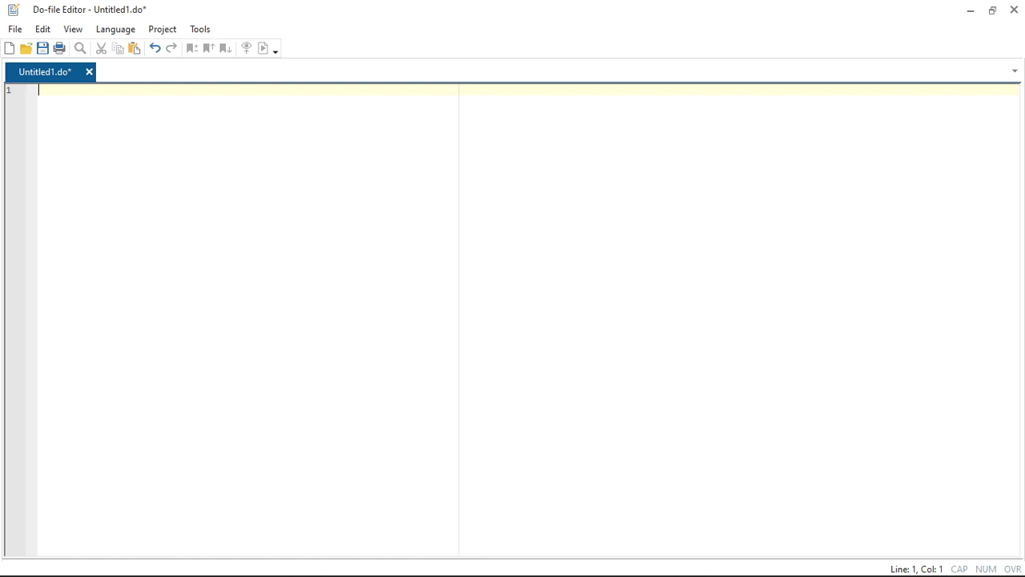
pyautogui.write('g')
pyautogui.press('BackSpace')
# Write the comment line "//gdtdgtydtvddsgdgdd DO FILE FOR A CLASS ONE" on line 1 of the do-file.
pyautogui.write('/')
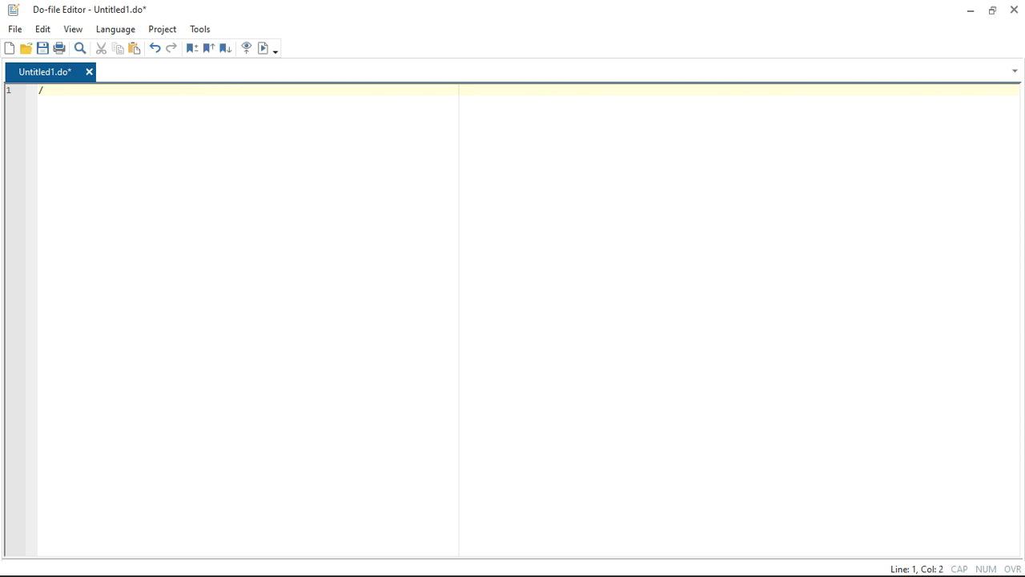
pyautogui.write('/')
pyautogui.write('gdtdgtyd')
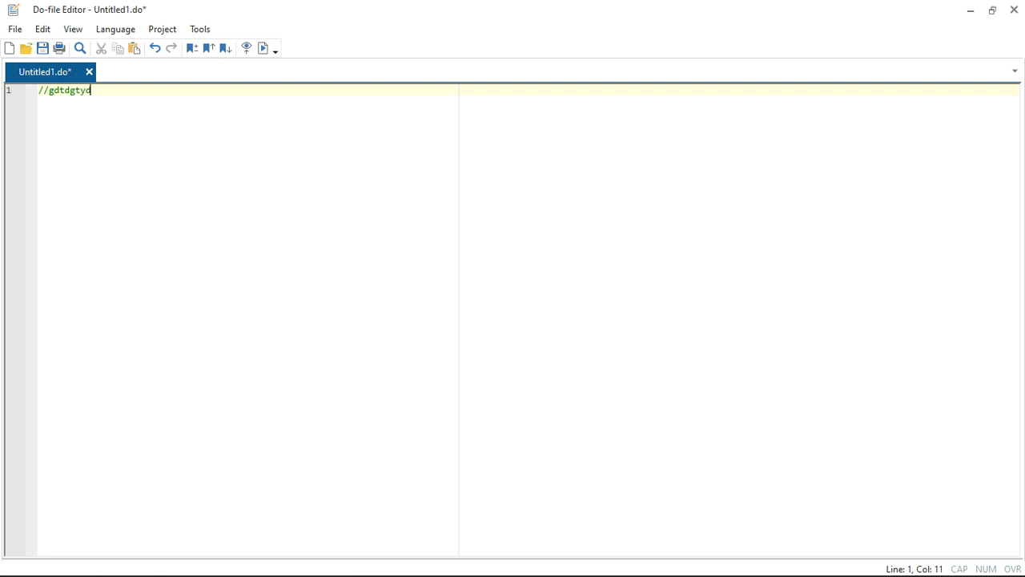
pyautogui.write('tvddsgdgdd')
pyautogui.press('capslock')
pyautogui.write('DO FI')
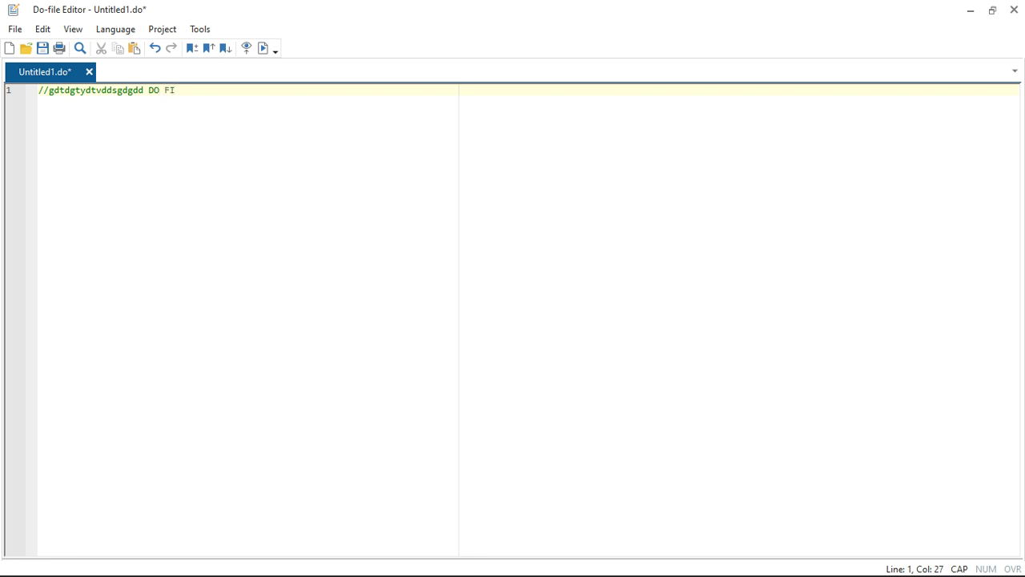
pyautogui.write('LE FOR A CLASS ONE')
pyautogui.press('Return')
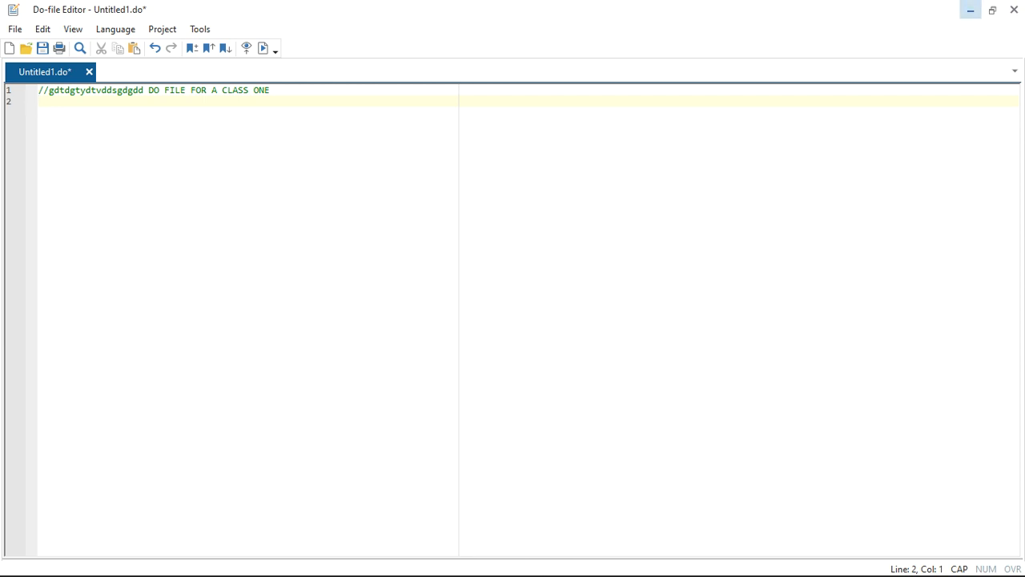
# Copy the command tab blackr from the Stata results onto line 2 of the commented do-file.
pyautogui.click(971, 9)
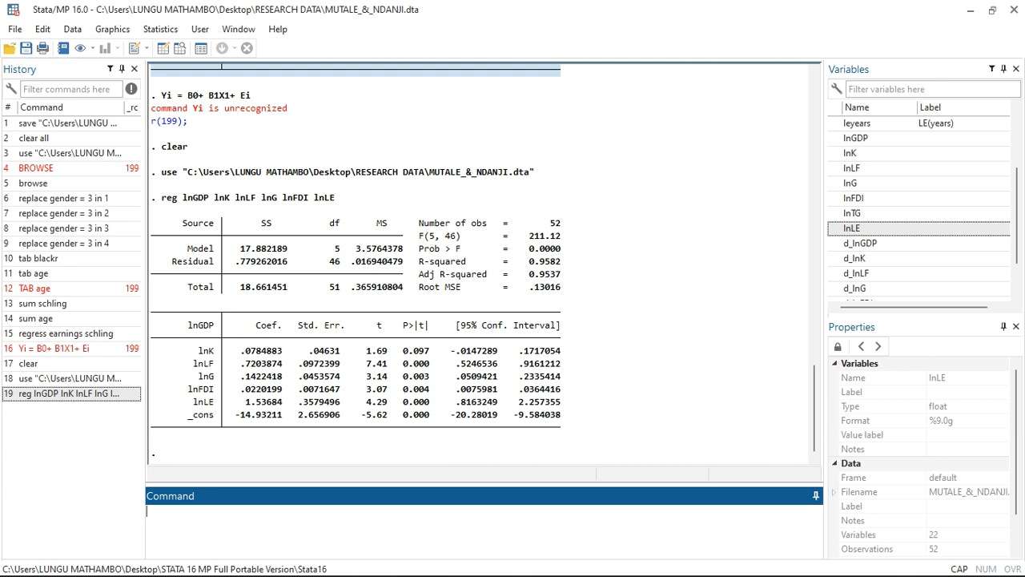
pyautogui.scroll(20, 480, 265)
pyautogui.scroll(4, 481, 264)
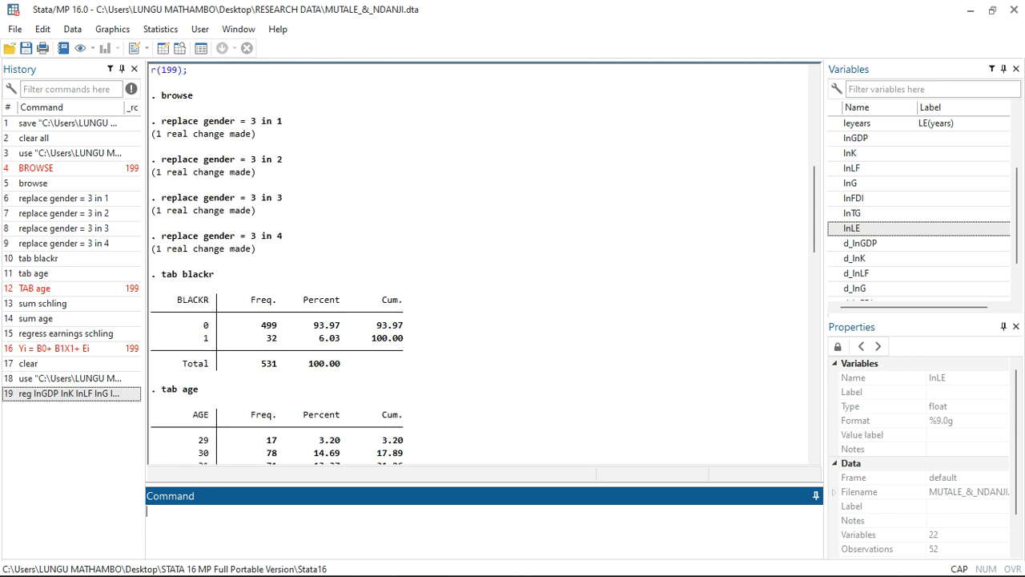
pyautogui.moveTo(156, 274); pyautogui.dragTo(215, 274)
pyautogui.hotkey('ctrl', 'c')
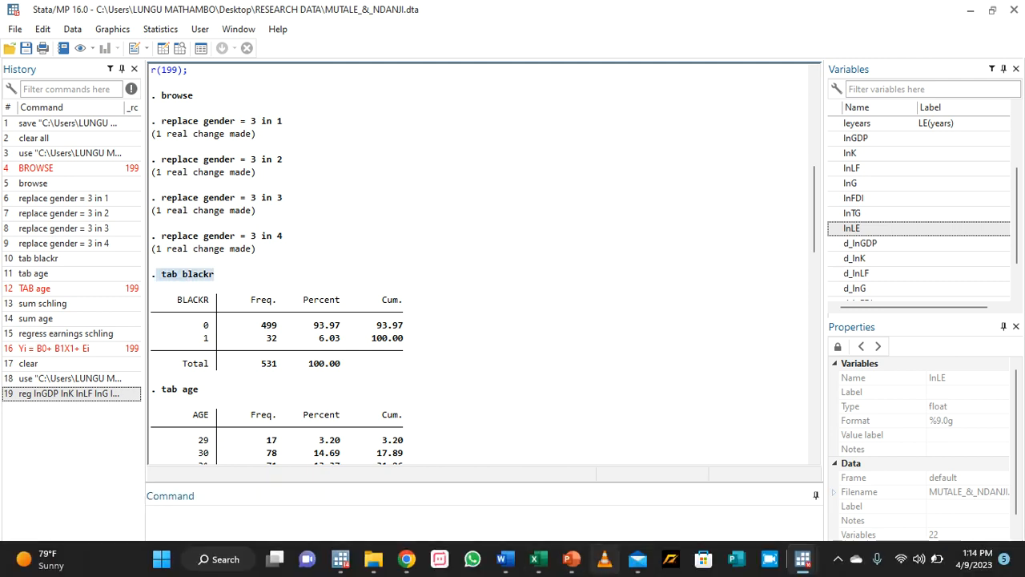
pyautogui.moveTo(801, 559)
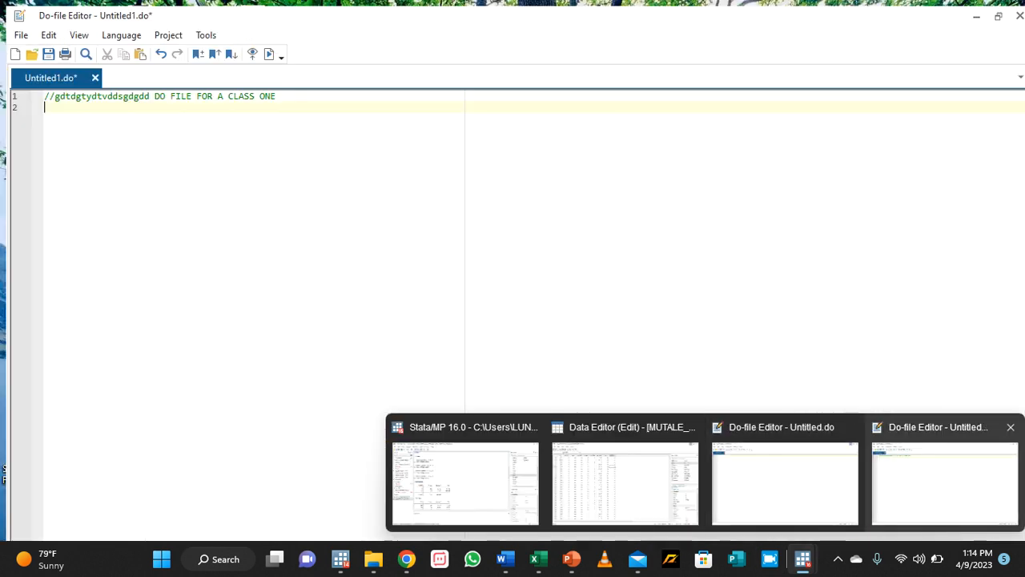
pyautogui.click(945, 481)
pyautogui.hotkey('ctrl', 'v')
pyautogui.press('Return')
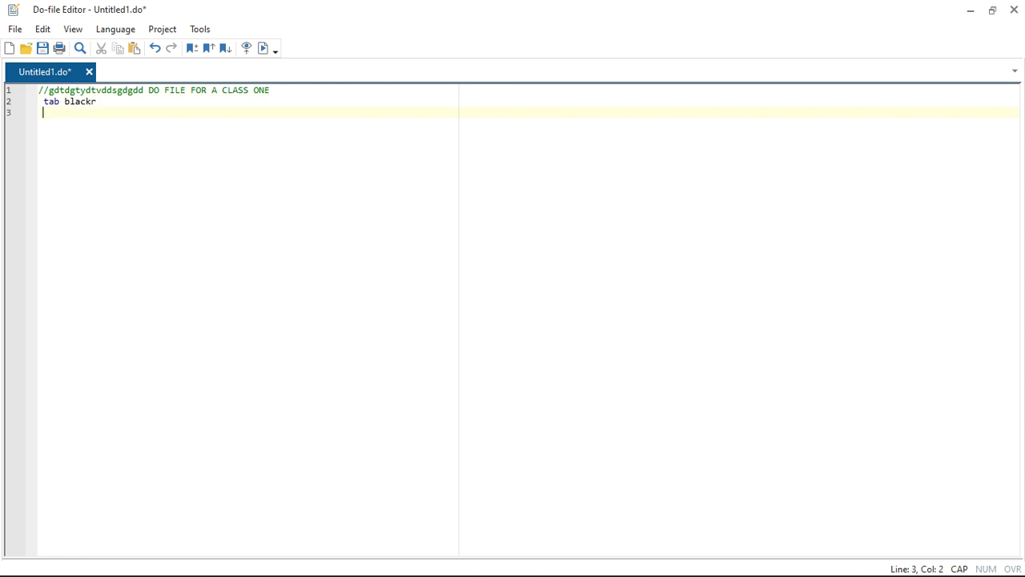
# Add the commands sum age and tab age on separate lines below tab blackr in the do-file.
pyautogui.write('SUM')
pyautogui.press('BackSpace')
pyautogui.press('BackSpace')
pyautogui.press('BackSpace')
pyautogui.press('capslock')
pyautogui.write('sum age')
pyautogui.press('Return')
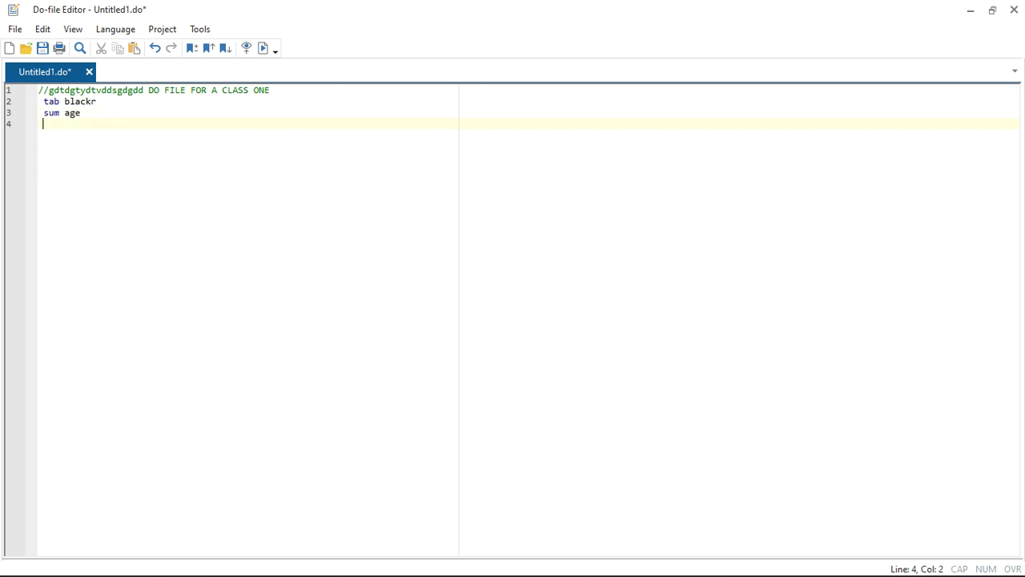
pyautogui.write('tab age')
pyautogui.press('Return')
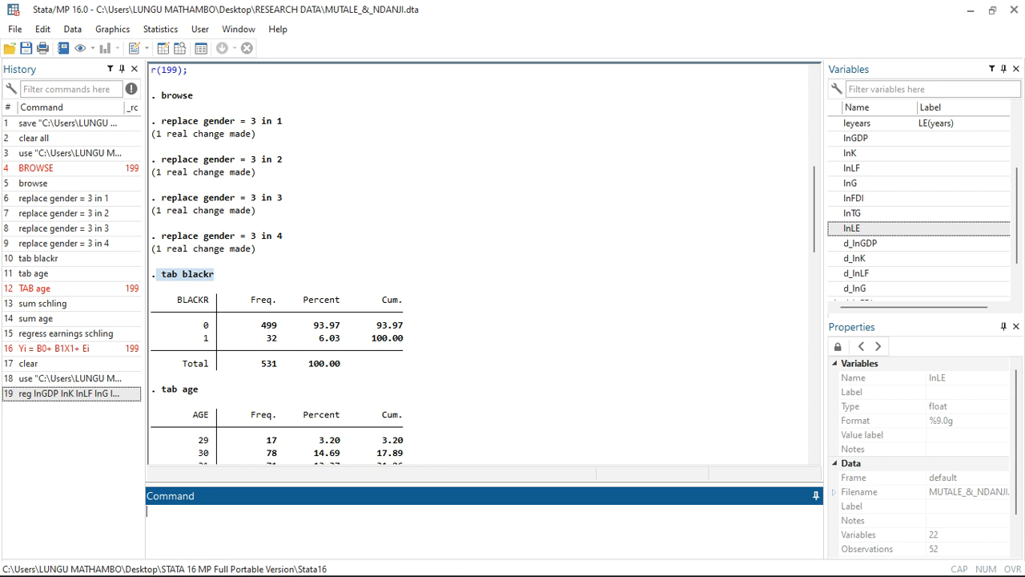
pyautogui.moveTo(703, 574)
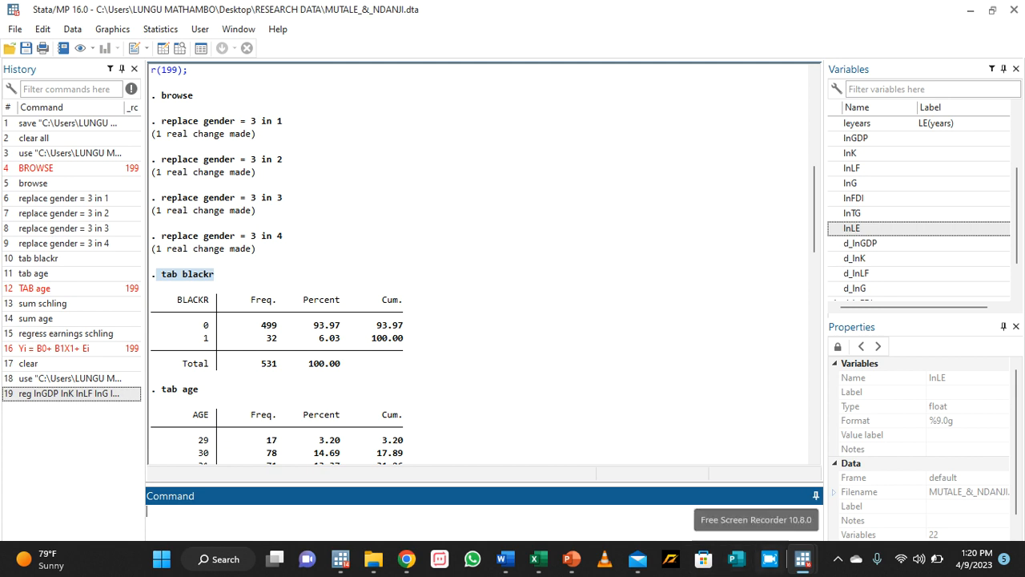
pyautogui.click(838, 559)
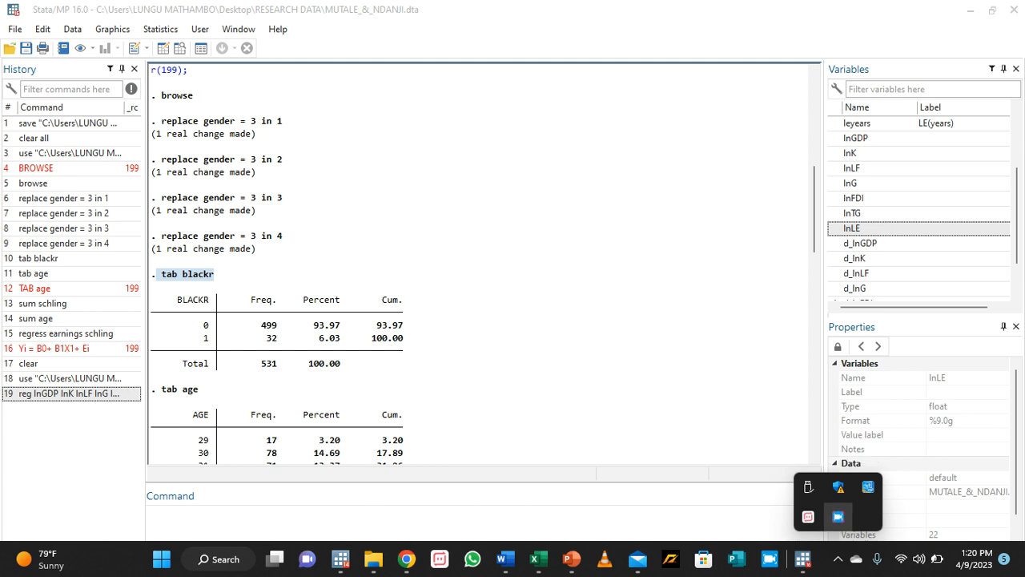